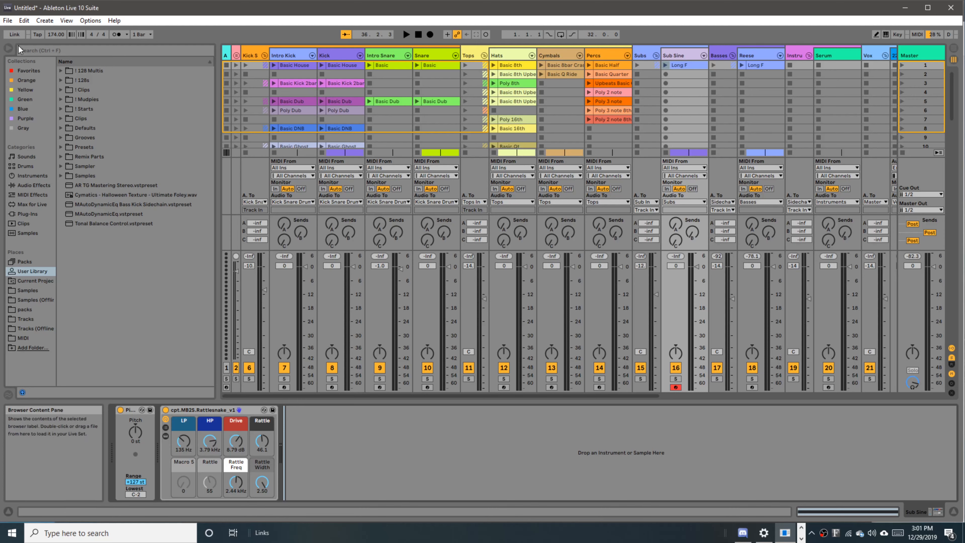
Step: Browse to the Tracks > Originals folder for opening a Live Set and sort its projects by date modified, oldest first
{"action": "left_click", "coordinate": [8, 20]}
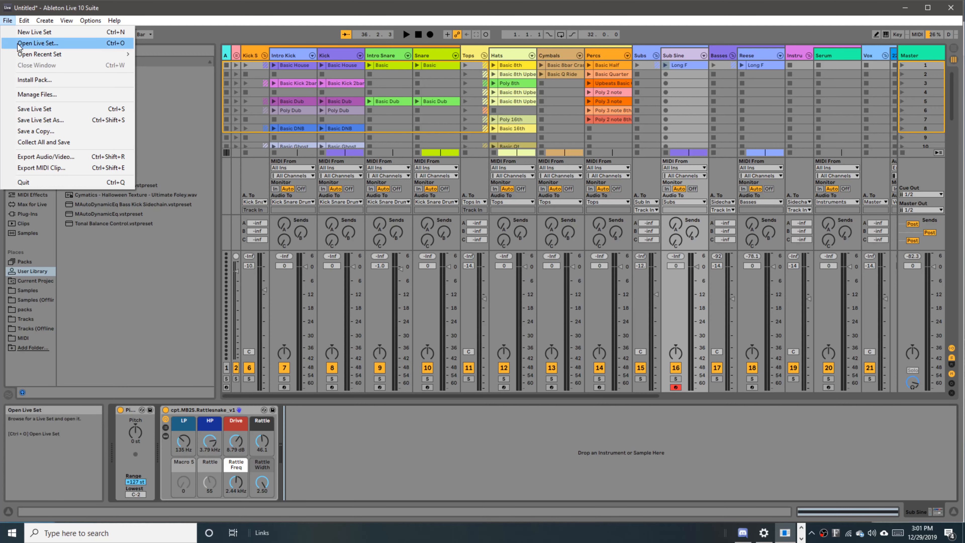
{"action": "left_click", "coordinate": [18, 44]}
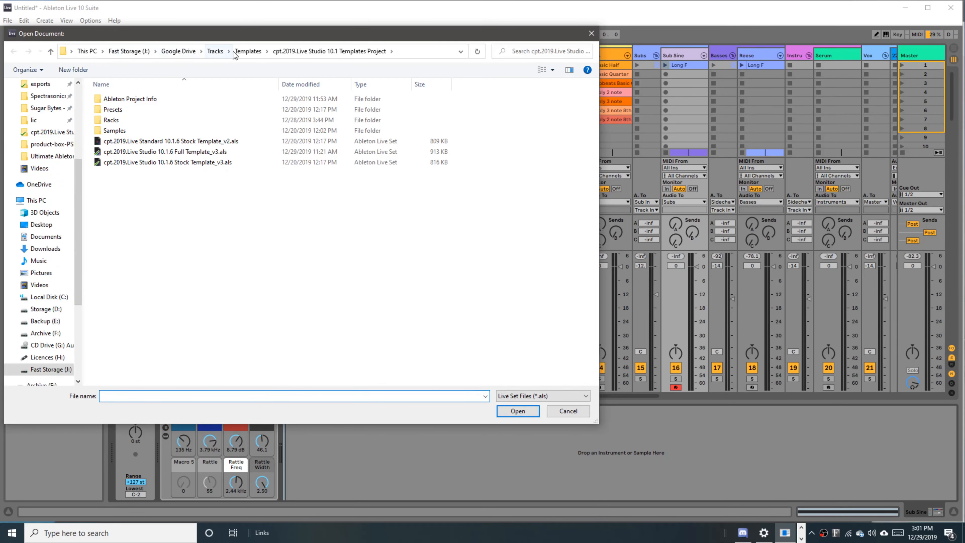
{"action": "left_click", "coordinate": [214, 54]}
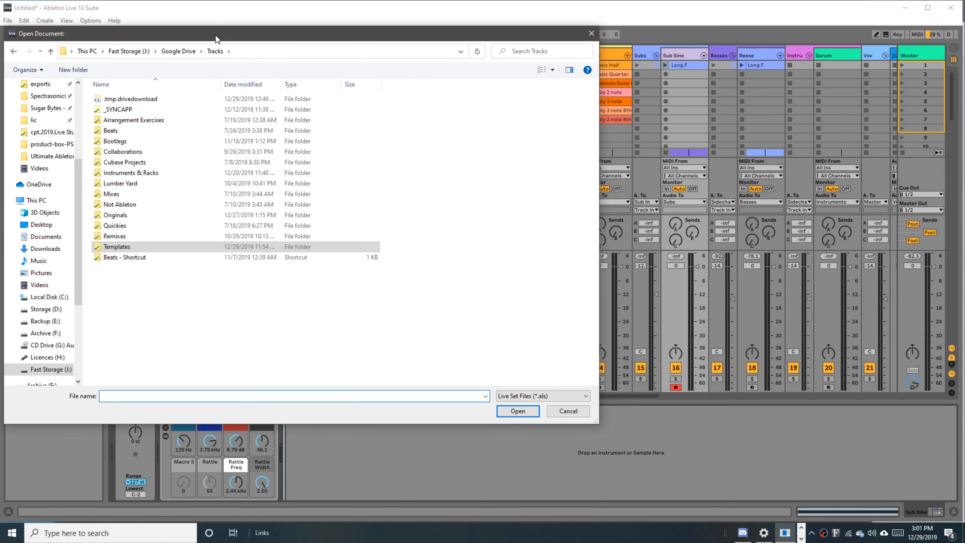
{"action": "left_click_drag", "start_coordinate": [216, 35], "coordinate": [415, 82]}
{"action": "double_click", "coordinate": [334, 263]}
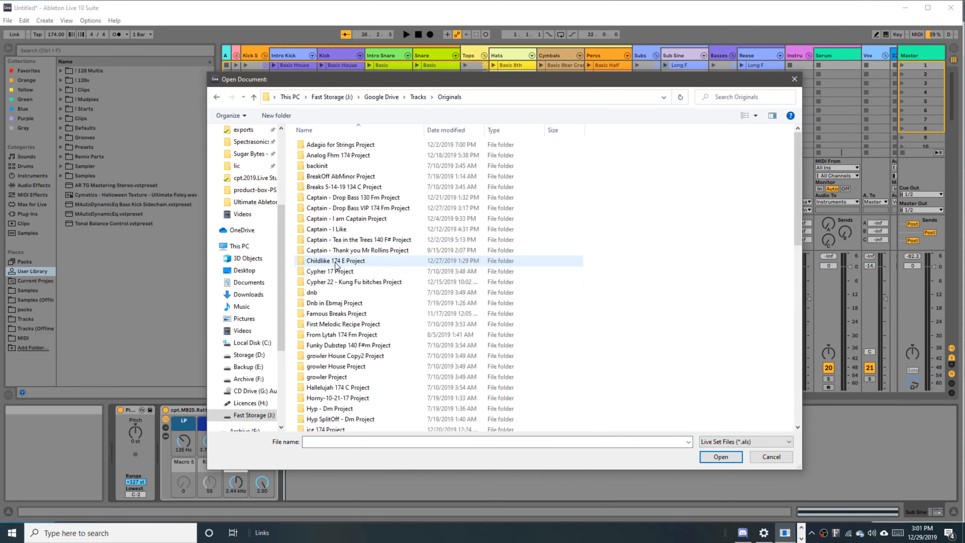
{"action": "left_click", "coordinate": [435, 129]}
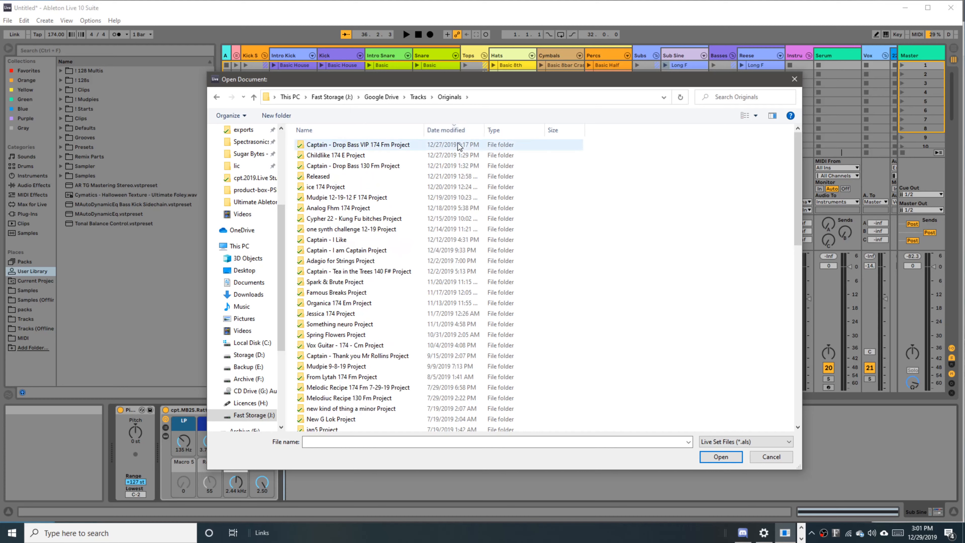
{"action": "left_click", "coordinate": [455, 130]}
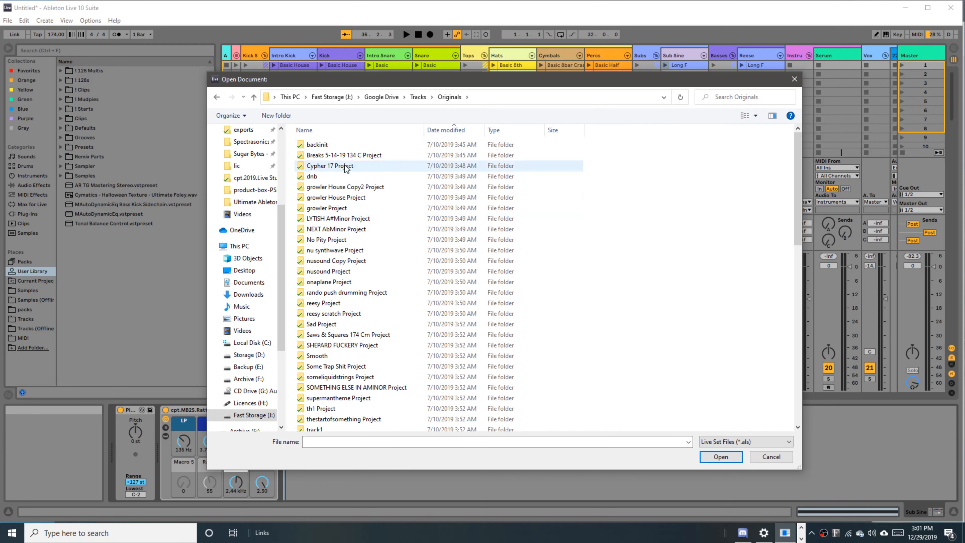
Step: Open dnb_2.als from the dnb Project folder without saving the untitled set, and dismiss the missing plug-in notice
{"action": "double_click", "coordinate": [352, 177]}
{"action": "double_click", "coordinate": [330, 144]}
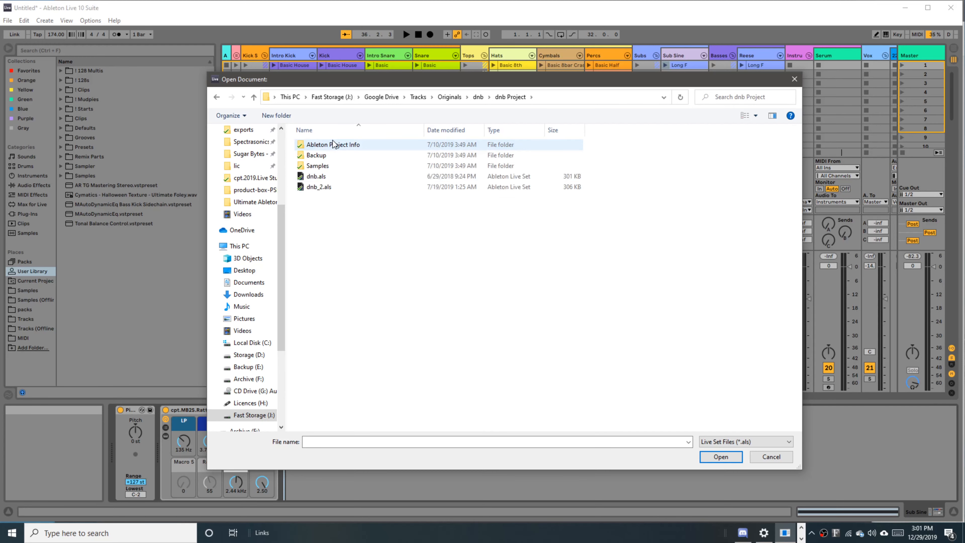
{"action": "double_click", "coordinate": [329, 187]}
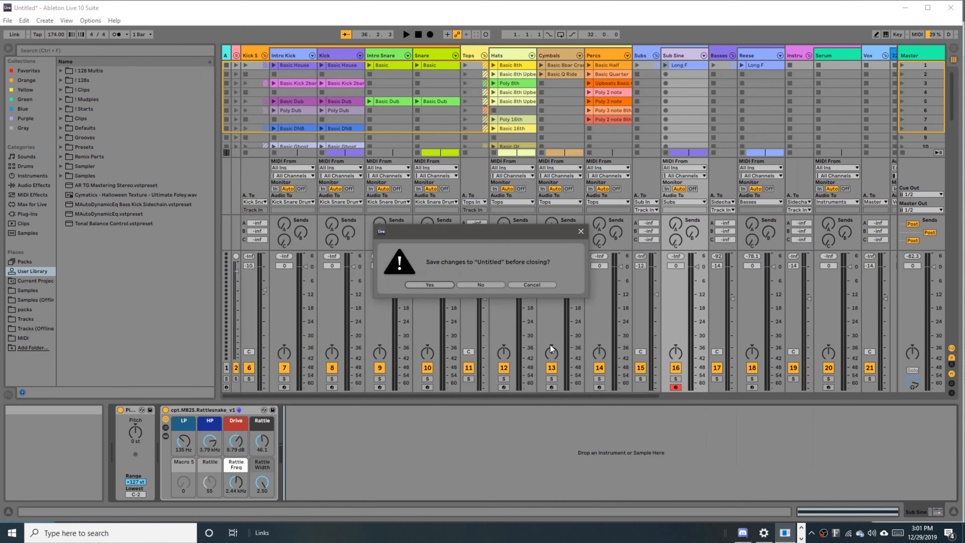
{"action": "left_click", "coordinate": [469, 285]}
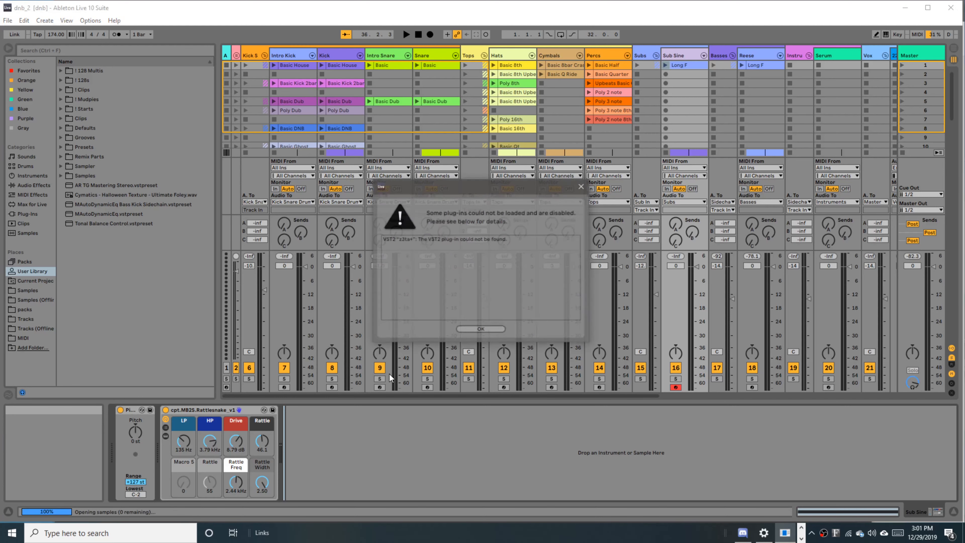
{"action": "left_click", "coordinate": [481, 329]}
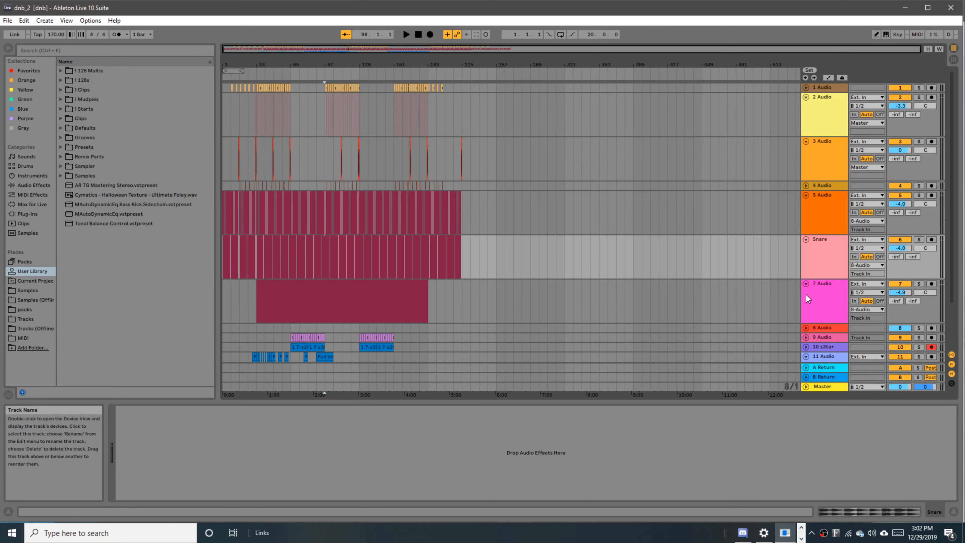
Step: Look over the arrangement's tracks and play the opening bars from the very start
{"action": "scroll", "coordinate": [715, 318], "scroll_direction": "down", "scroll_amount": 3}
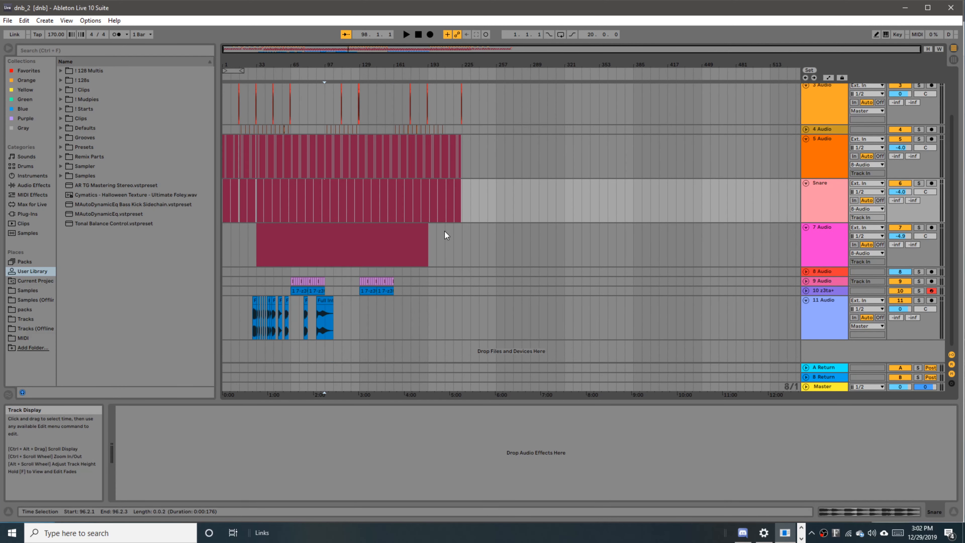
{"action": "scroll", "coordinate": [444, 235], "scroll_direction": "up", "scroll_amount": 3}
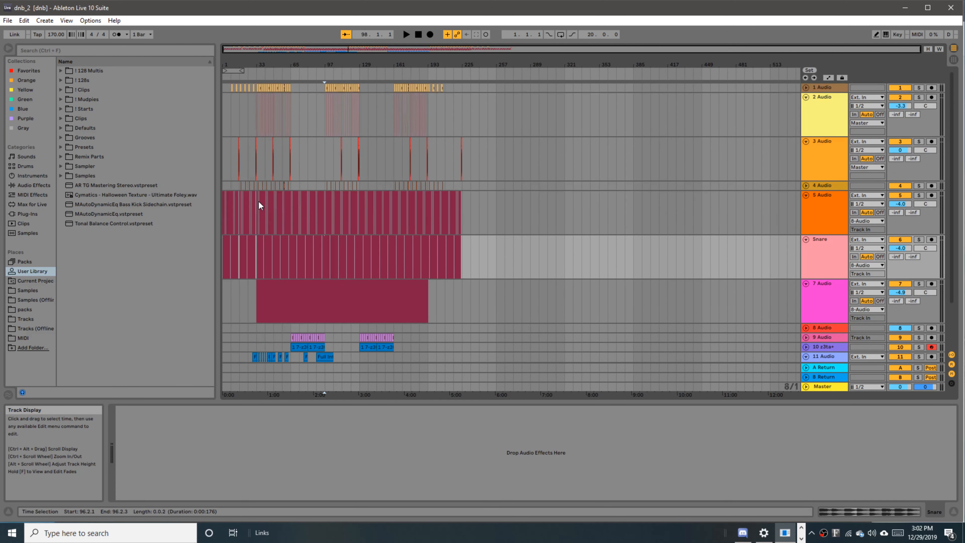
{"action": "left_click", "coordinate": [223, 167]}
{"action": "key", "text": "space"}
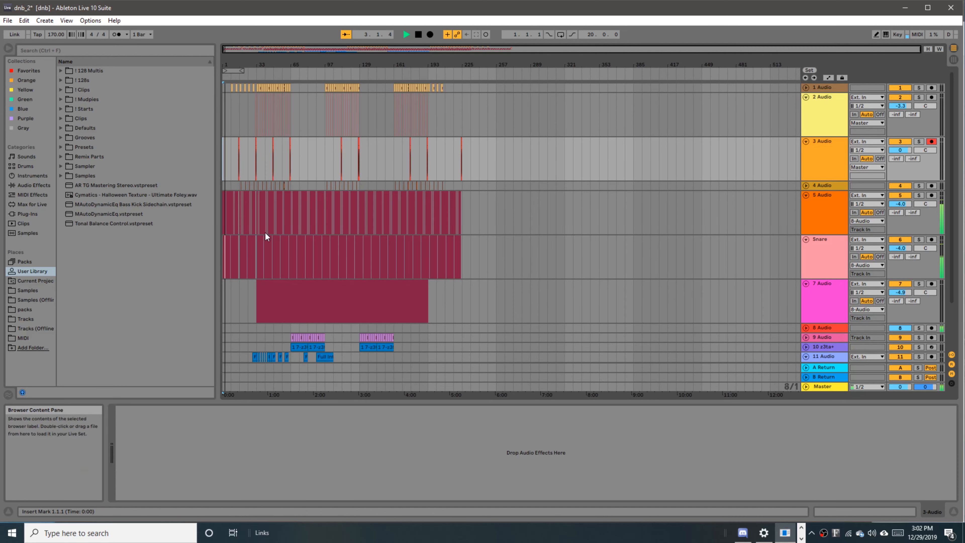
{"action": "scroll", "coordinate": [270, 232], "scroll_direction": "up", "scroll_amount": 8}
{"action": "scroll", "coordinate": [270, 232], "scroll_direction": "down", "scroll_amount": 8}
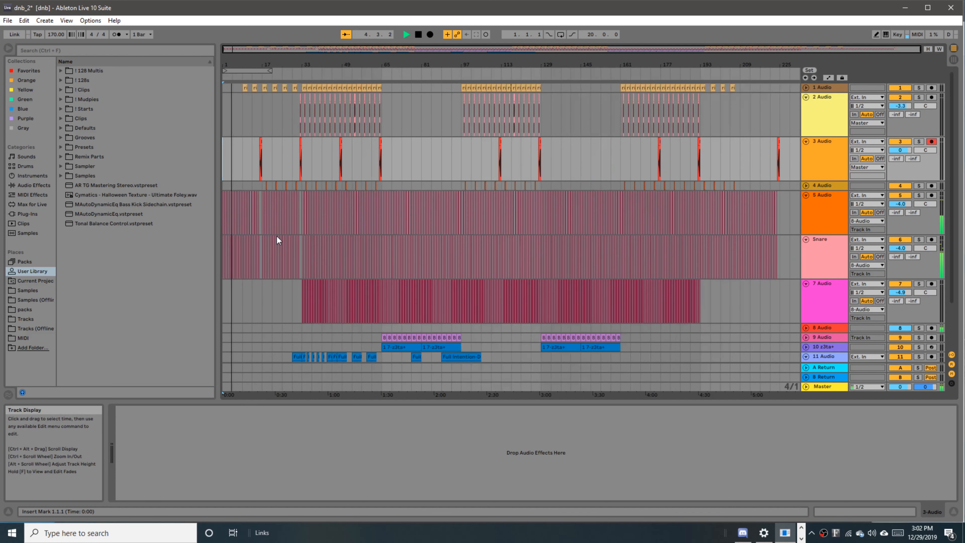
{"action": "key", "text": "space"}
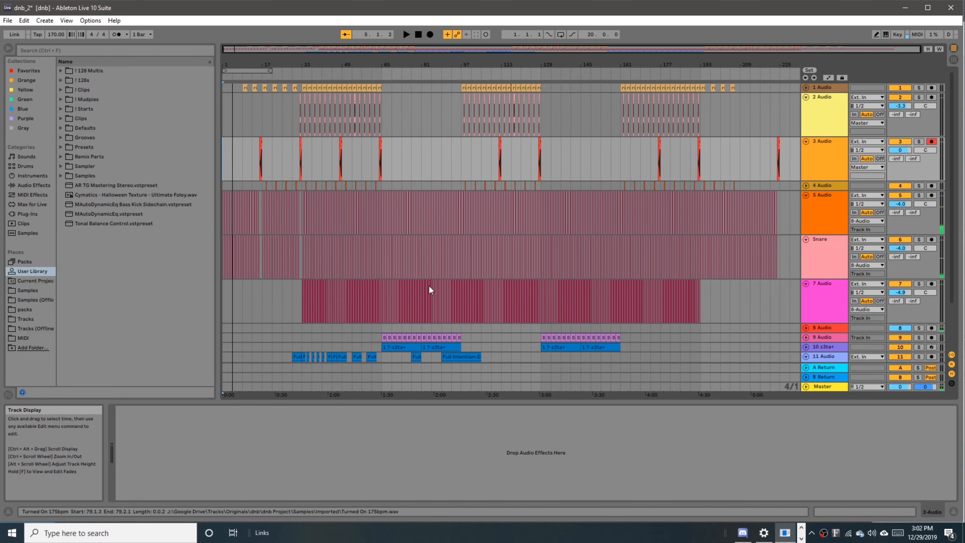
Step: Inspect the rest of the arrangement, audition it from bar 27, and place the insert marker at bar 5 on the 5 Audio track
{"action": "scroll", "coordinate": [456, 285], "scroll_direction": "down", "scroll_amount": 3}
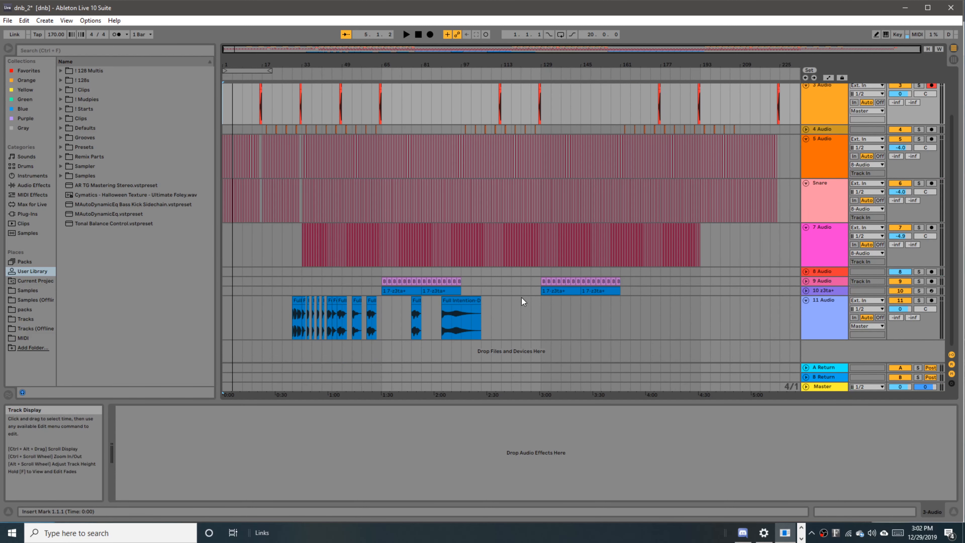
{"action": "scroll", "coordinate": [766, 168], "scroll_direction": "up", "scroll_amount": 4}
{"action": "scroll", "coordinate": [634, 165], "scroll_direction": "up", "scroll_amount": 3}
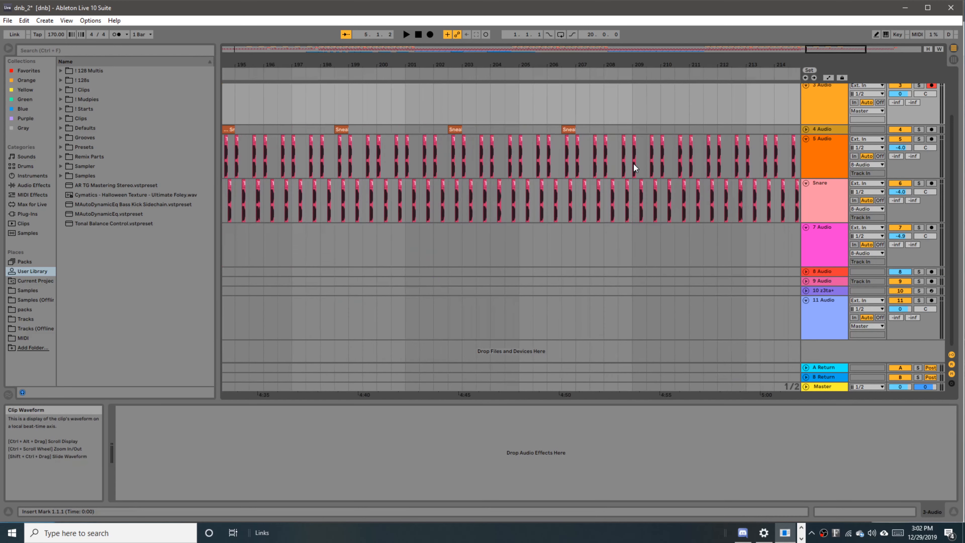
{"action": "scroll", "coordinate": [633, 164], "scroll_direction": "down", "scroll_amount": 4}
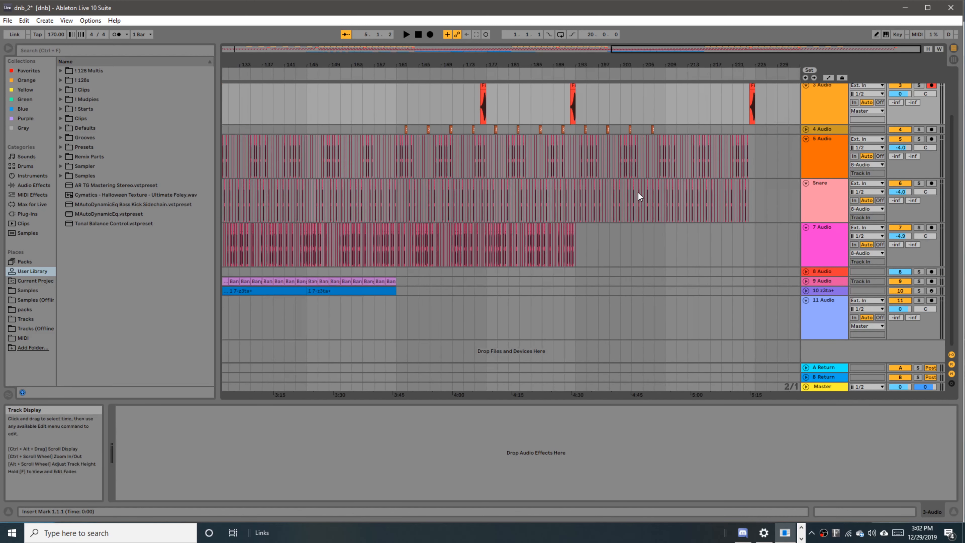
{"action": "scroll", "coordinate": [411, 223], "scroll_direction": "down", "scroll_amount": 3}
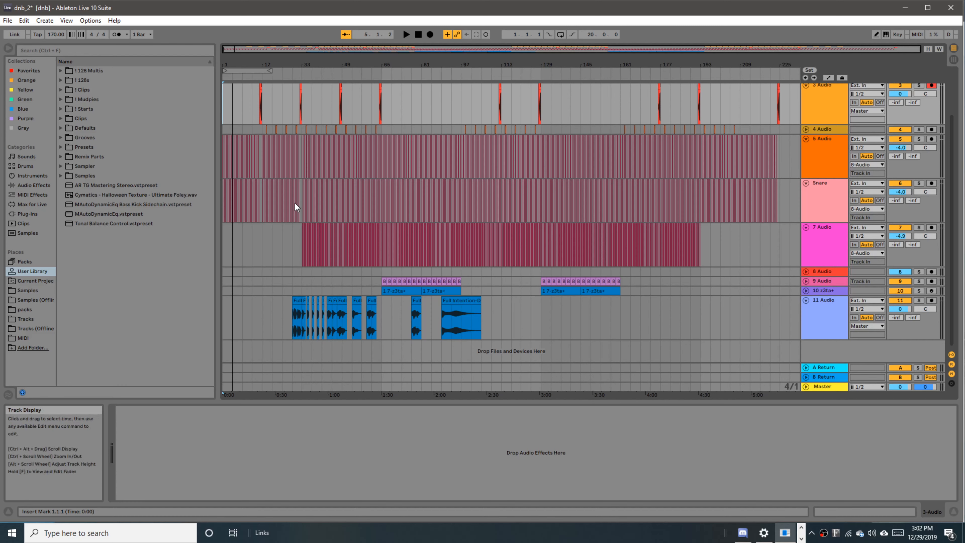
{"action": "left_click", "coordinate": [289, 209]}
{"action": "key", "text": "space"}
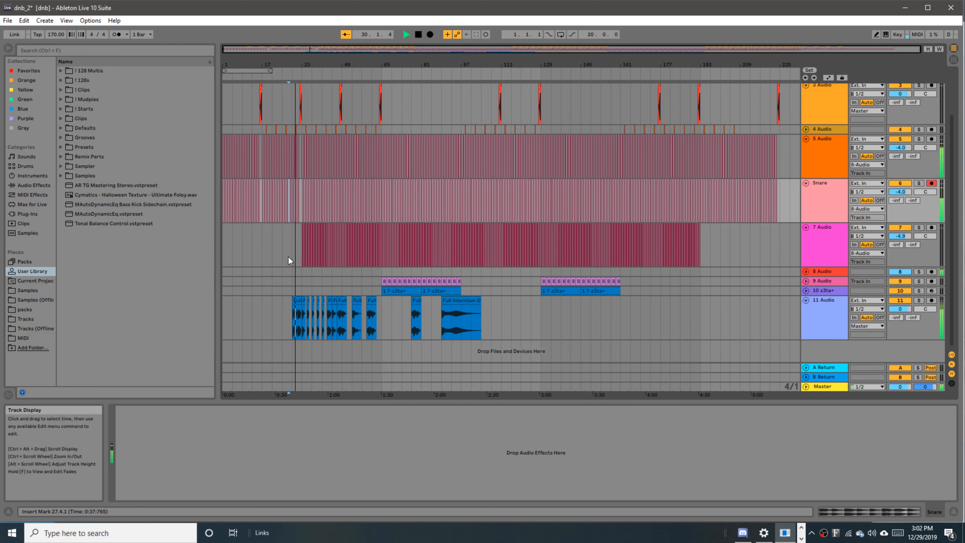
{"action": "key", "text": "space"}
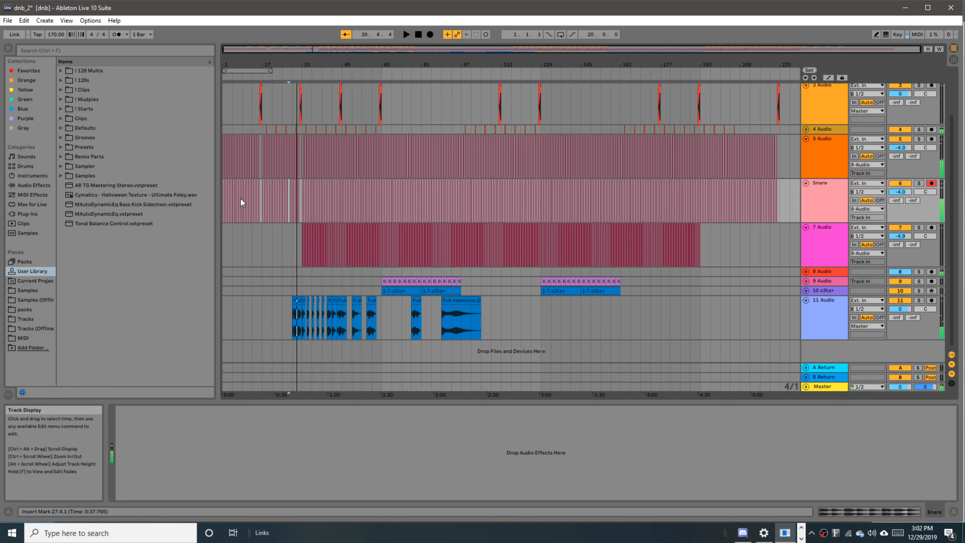
{"action": "left_click", "coordinate": [235, 173]}
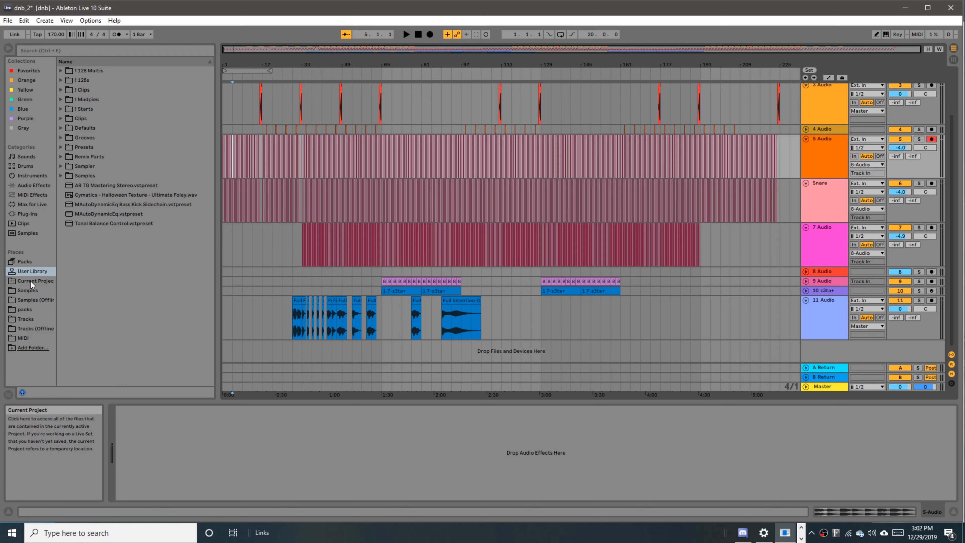
Step: Expand the Live Studio 10.1.6 Stock Template_v3.als set inside the Live Studio 10.1 Templates Project, under Tracks > Templates in the browser
{"action": "left_click", "coordinate": [26, 319]}
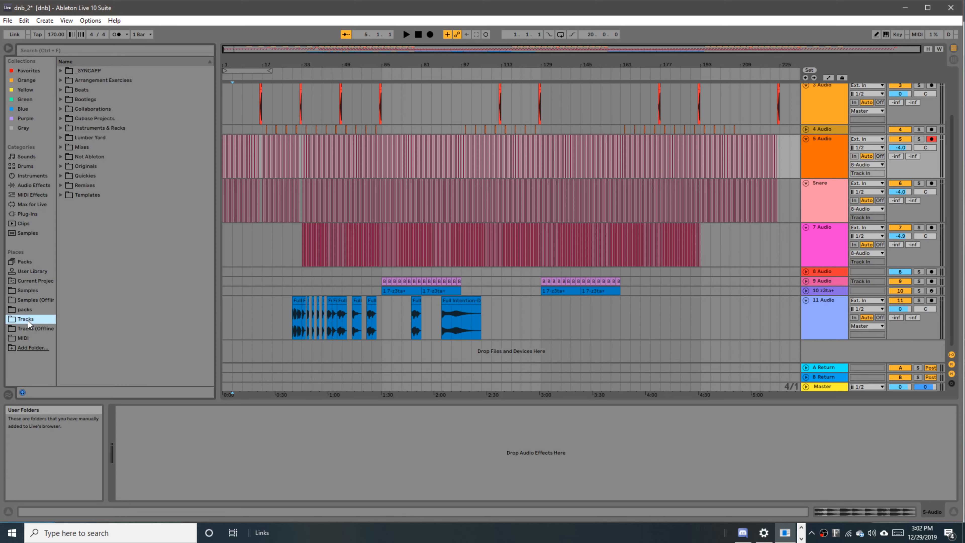
{"action": "left_click", "coordinate": [61, 194]}
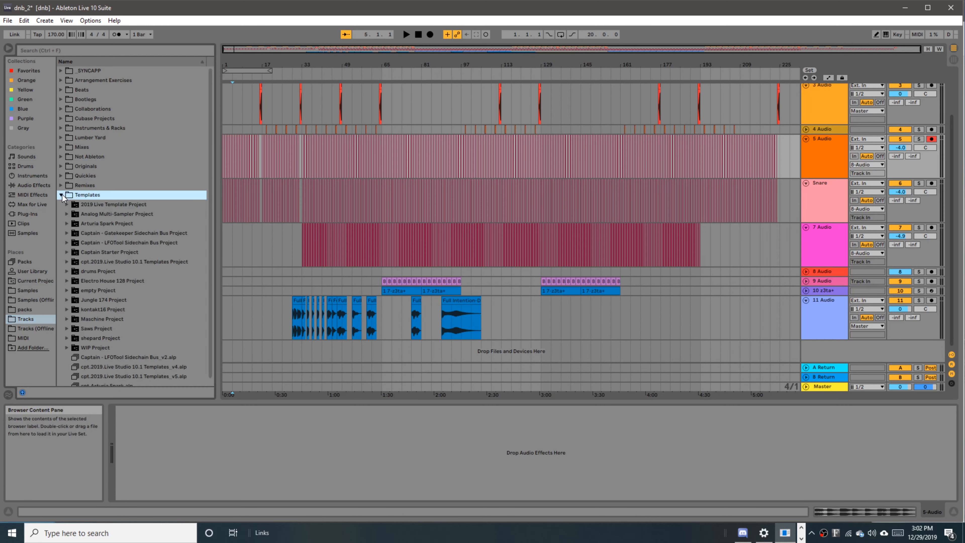
{"action": "left_click", "coordinate": [88, 262]}
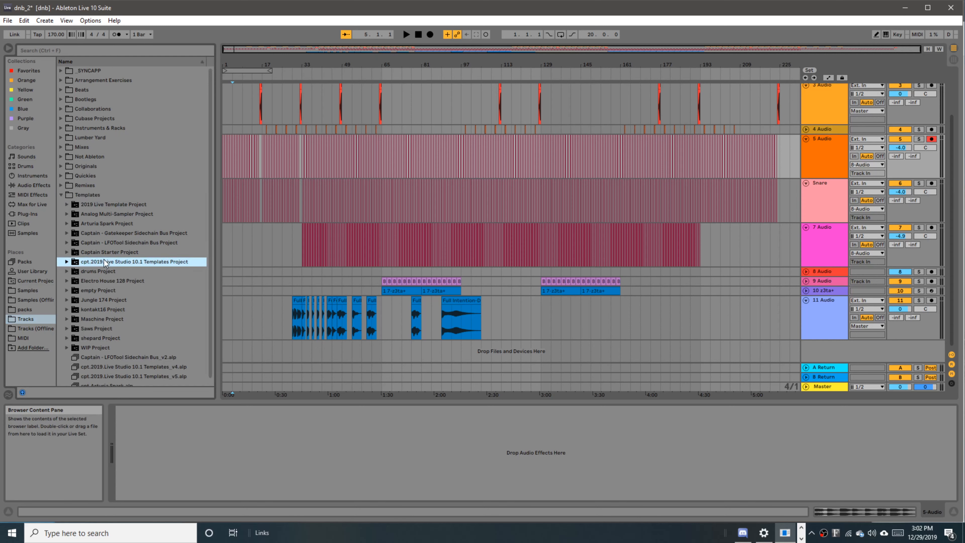
{"action": "left_click", "coordinate": [67, 262]}
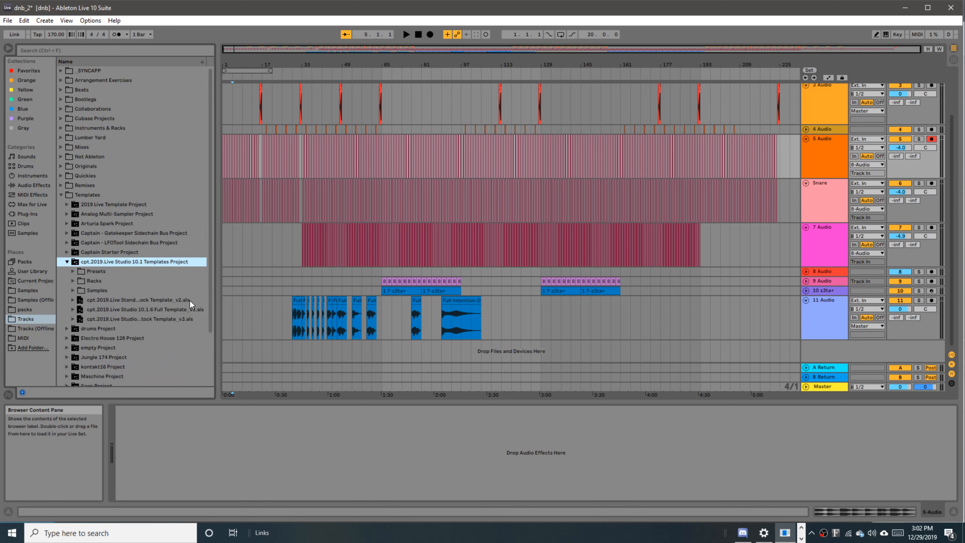
{"action": "left_click", "coordinate": [140, 300]}
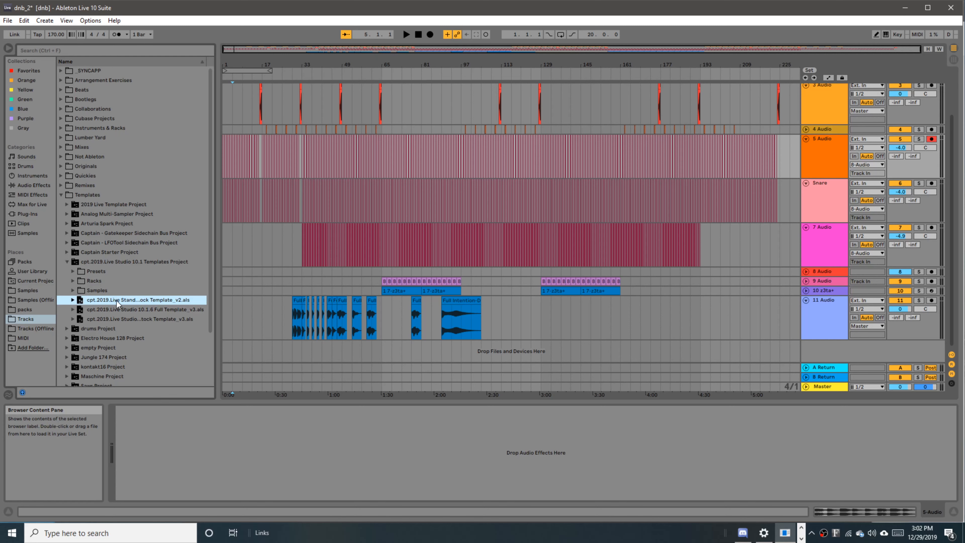
{"action": "left_click", "coordinate": [73, 300]}
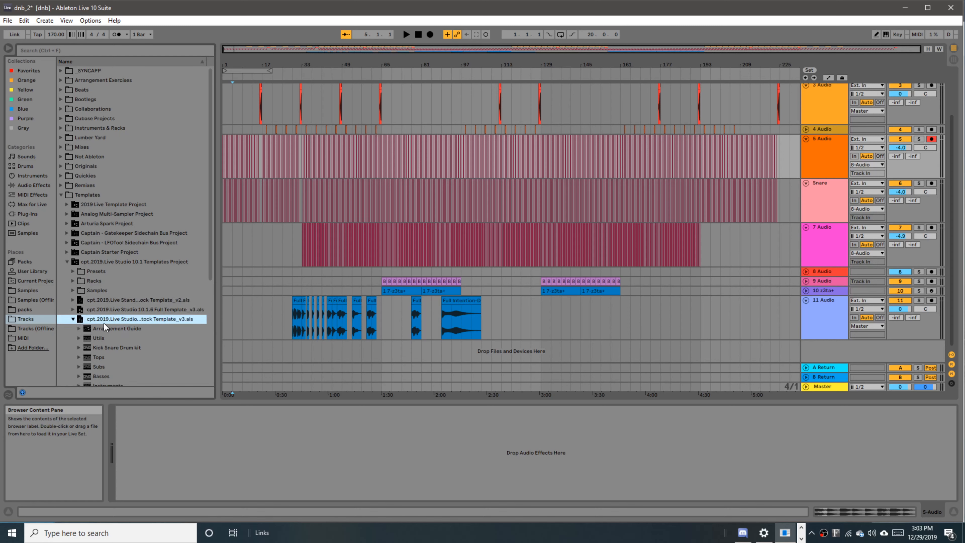
Step: Import the Bus Routing group from the stock template into the arrangement below the 11 Audio track
{"action": "scroll", "coordinate": [147, 319], "scroll_direction": "down", "scroll_amount": 2}
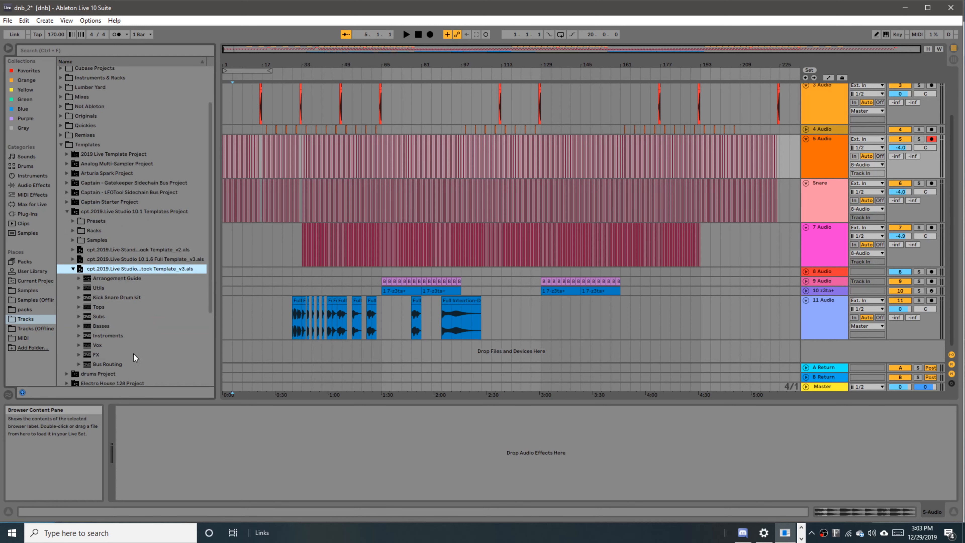
{"action": "left_click", "coordinate": [88, 364]}
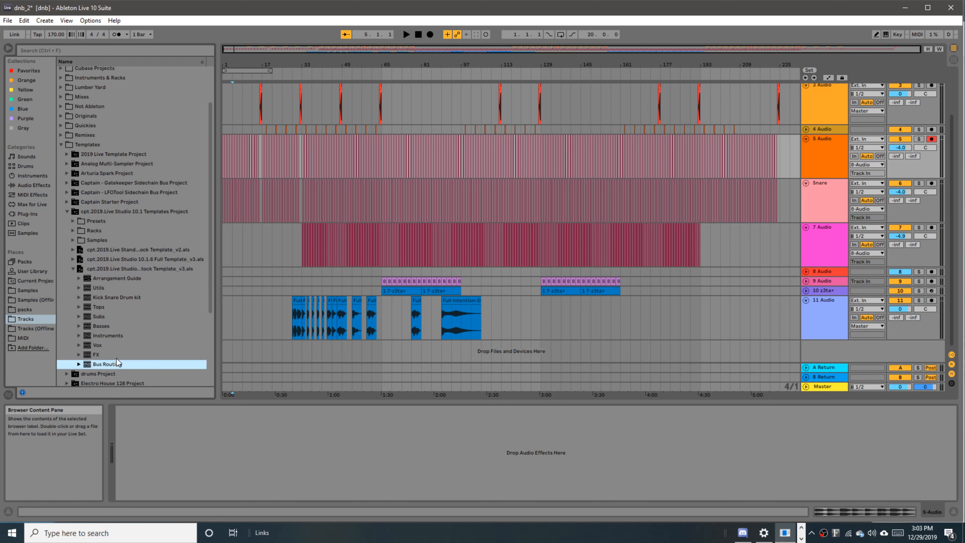
{"action": "left_click_drag", "start_coordinate": [89, 365], "coordinate": [248, 360]}
{"action": "left_click_drag", "start_coordinate": [822, 348], "coordinate": [823, 347]}
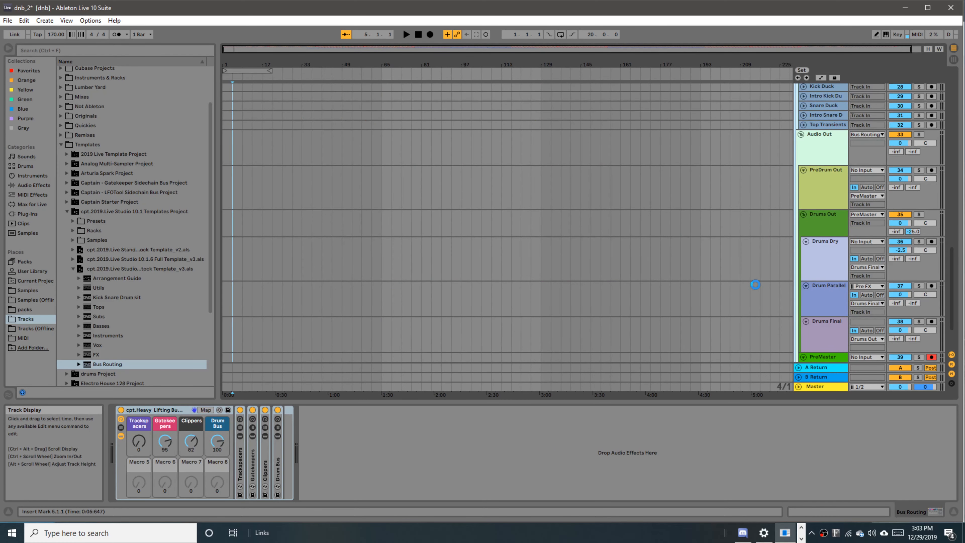
Step: Group the 5 Audio and Snare tracks together
{"action": "scroll", "coordinate": [754, 282], "scroll_direction": "up", "scroll_amount": 3}
{"action": "left_click_drag", "start_coordinate": [952, 293], "coordinate": [948, 158]}
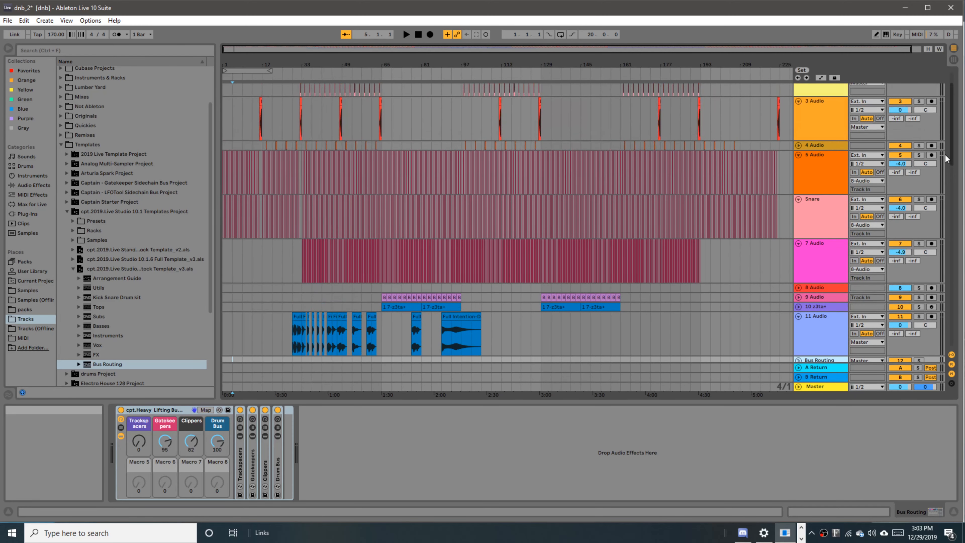
{"action": "left_click", "coordinate": [816, 205]}
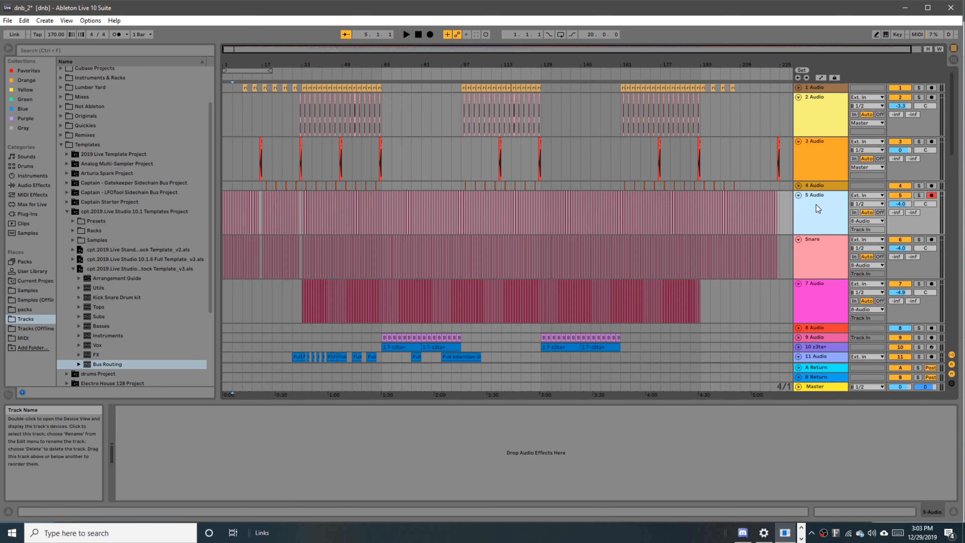
{"action": "left_click", "coordinate": [805, 258]}
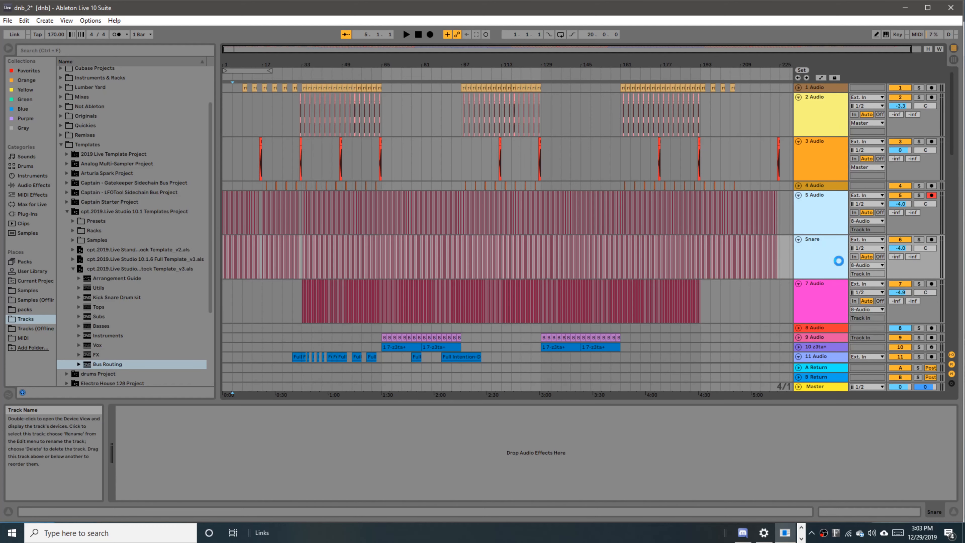
{"action": "key", "text": "ctrl+g"}
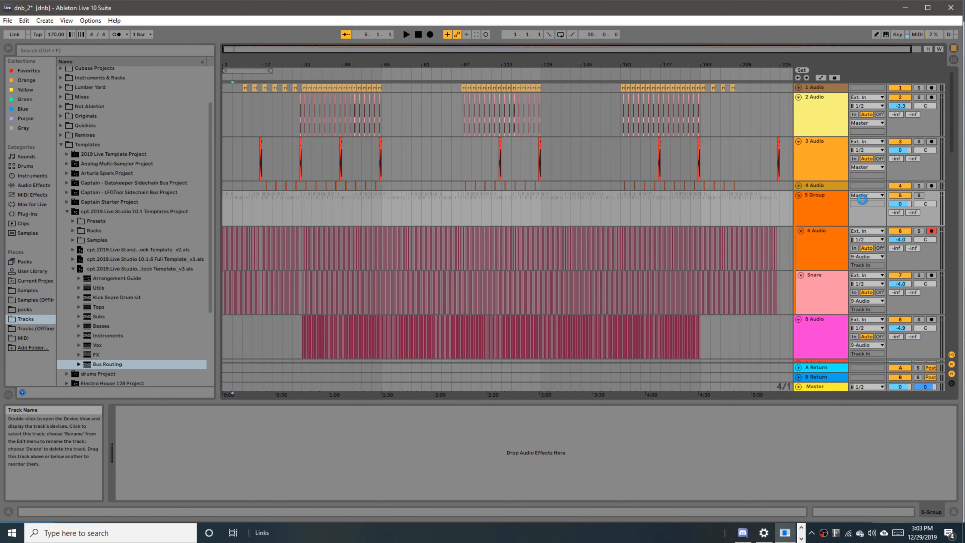
Step: Route the output of 5 Group to Kick Snare In
{"action": "left_click", "coordinate": [863, 195]}
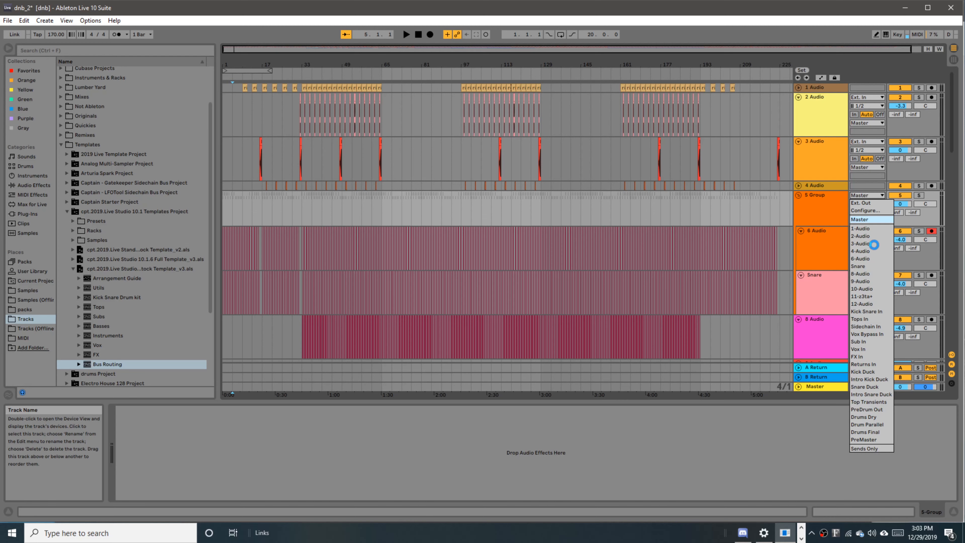
{"action": "left_click", "coordinate": [875, 314]}
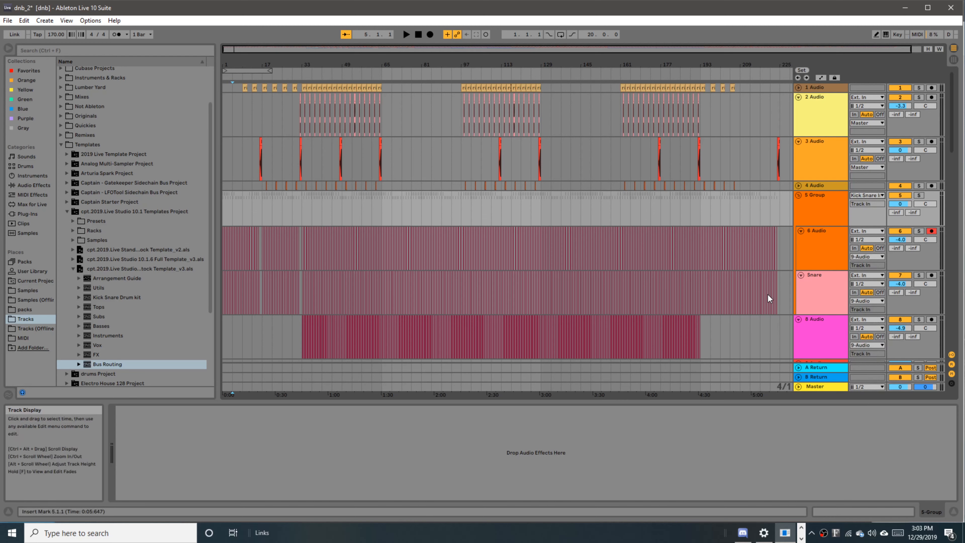
Step: Audition the 8 Audio track from bar 33 and put it in its own group
{"action": "scroll", "coordinate": [769, 298], "scroll_direction": "down", "scroll_amount": 4}
{"action": "scroll", "coordinate": [308, 273], "scroll_direction": "up", "scroll_amount": 10}
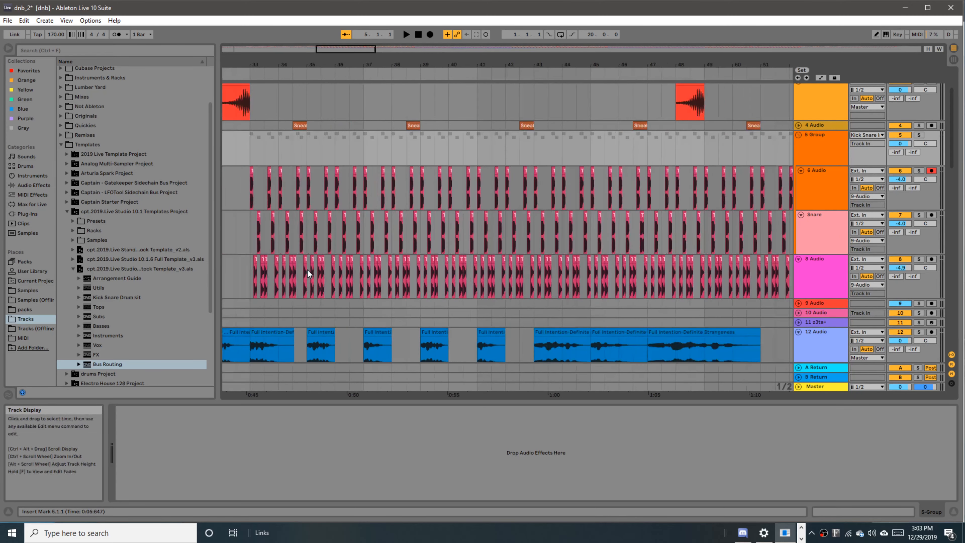
{"action": "left_click", "coordinate": [253, 280]}
{"action": "key", "text": "space"}
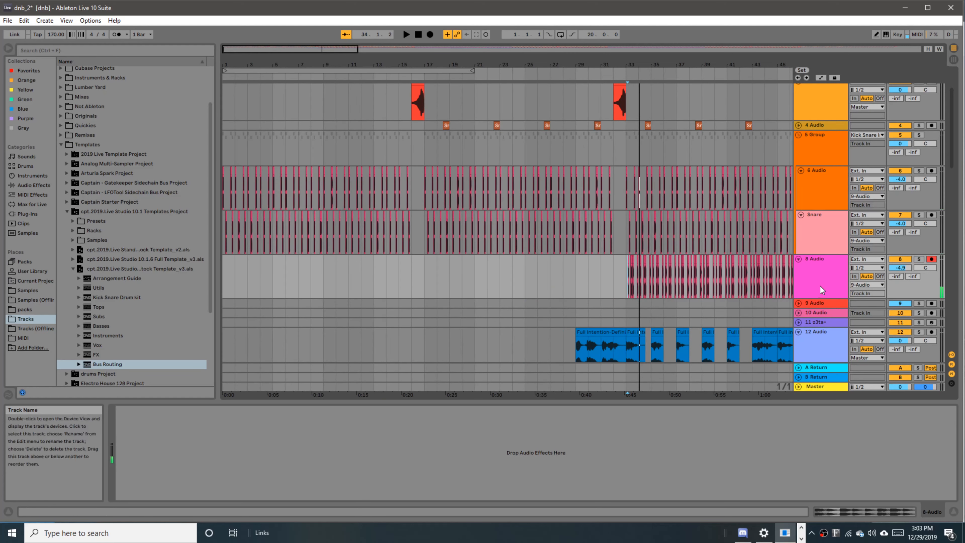
{"action": "left_click", "coordinate": [820, 284]}
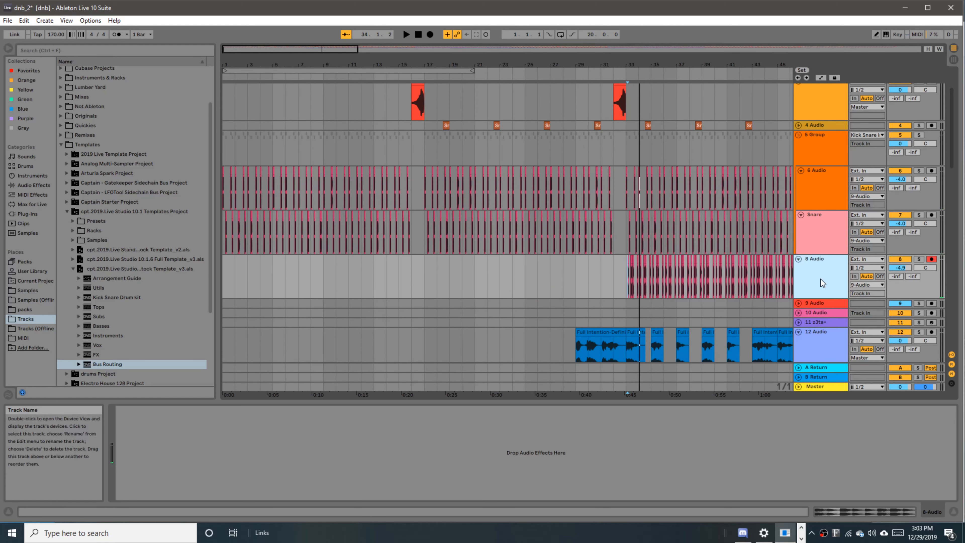
{"action": "key", "text": "ctrl+g"}
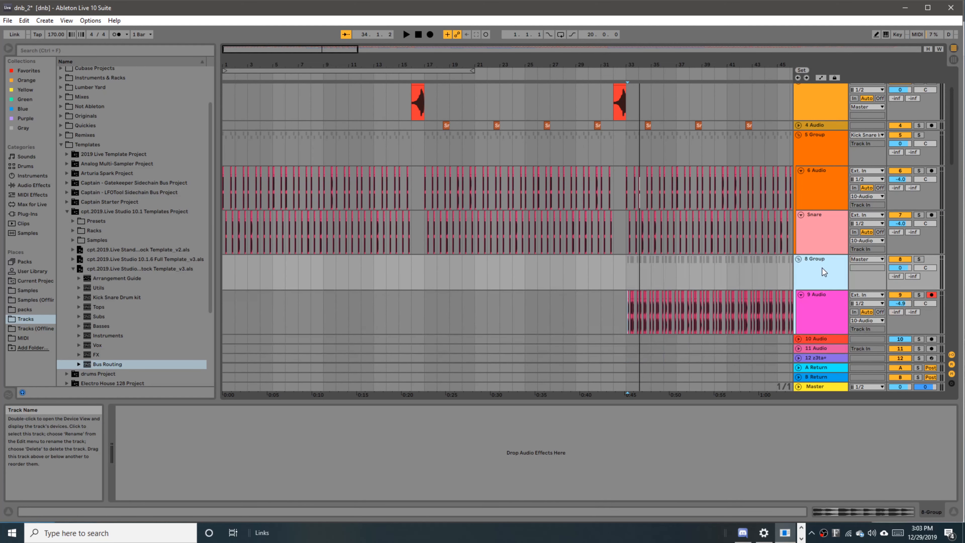
Step: Insert a new audio track below the 9 Audio track and solo it
{"action": "key", "text": "ctrl+t"}
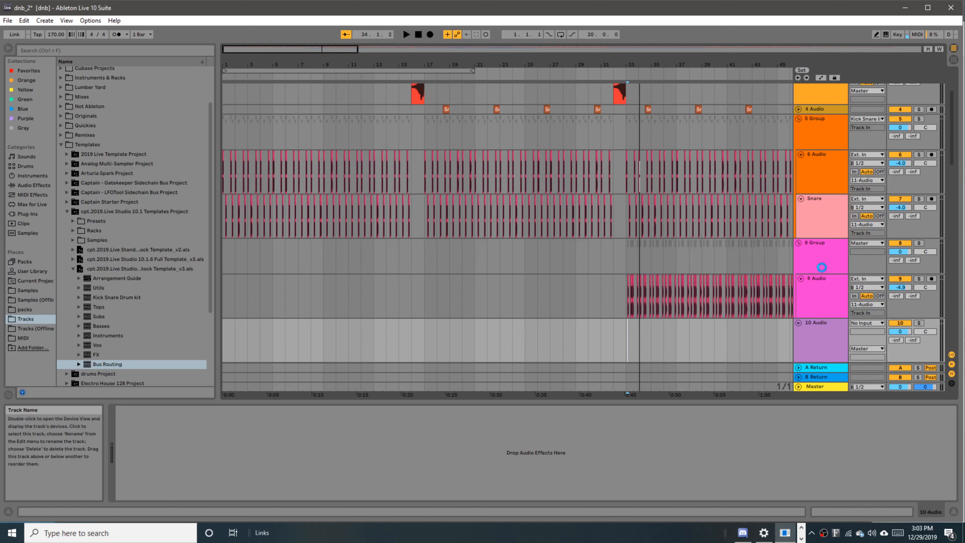
{"action": "key", "text": "s"}
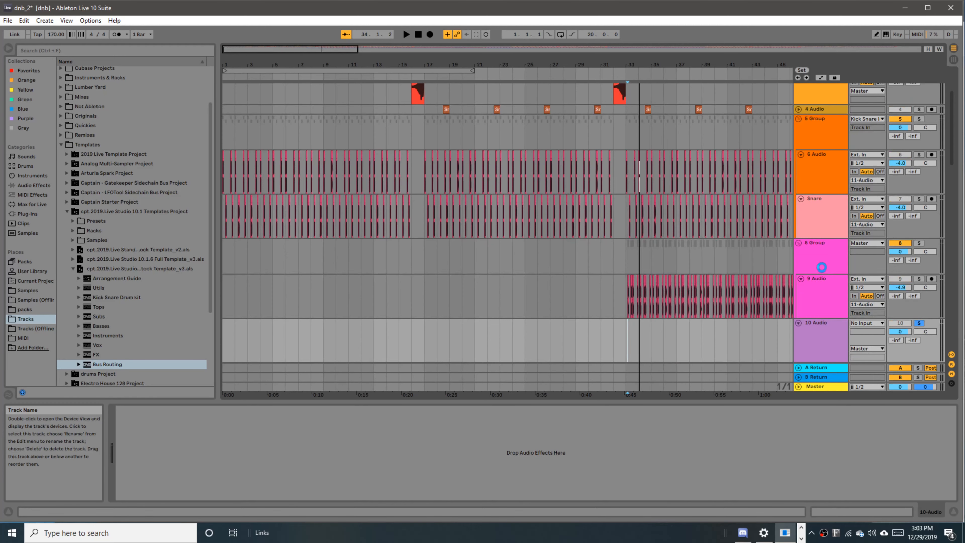
Step: Rename 8 Group as Tops and route its output to Tops In
{"action": "left_click", "coordinate": [826, 249]}
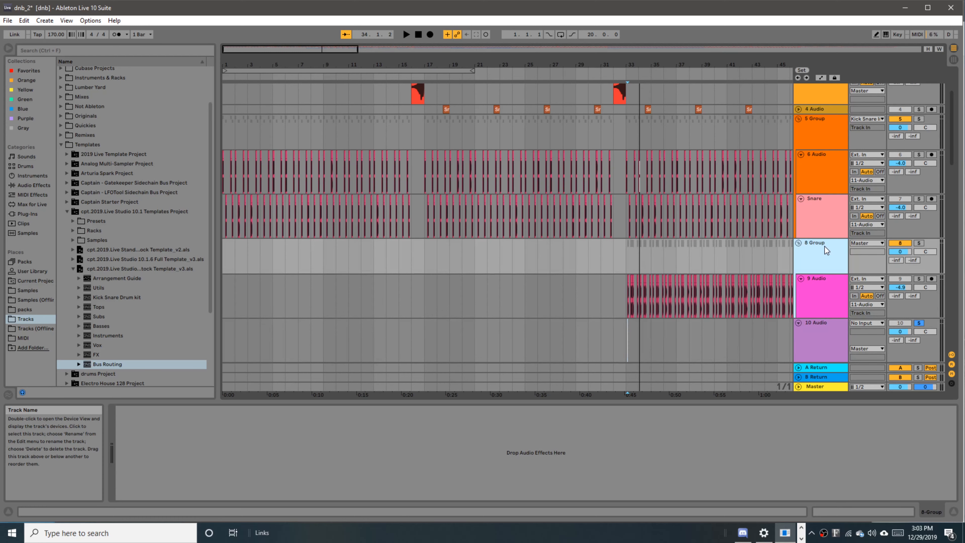
{"action": "type", "text": "Tops"}
{"action": "left_click", "coordinate": [857, 246]}
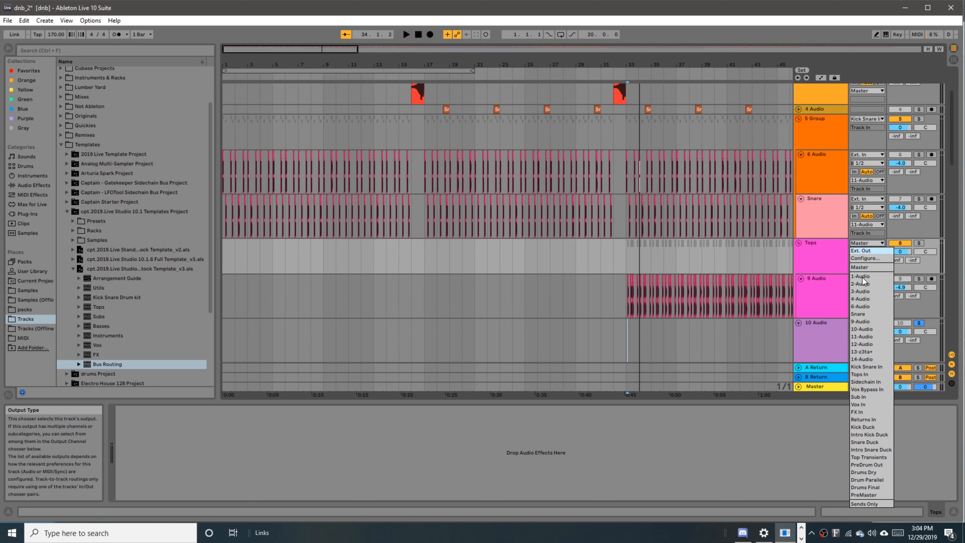
{"action": "left_click", "coordinate": [863, 375]}
Step: Rename the group holding the 6 Audio and Snare tracks as Kick Snare
{"action": "left_click", "coordinate": [821, 124]}
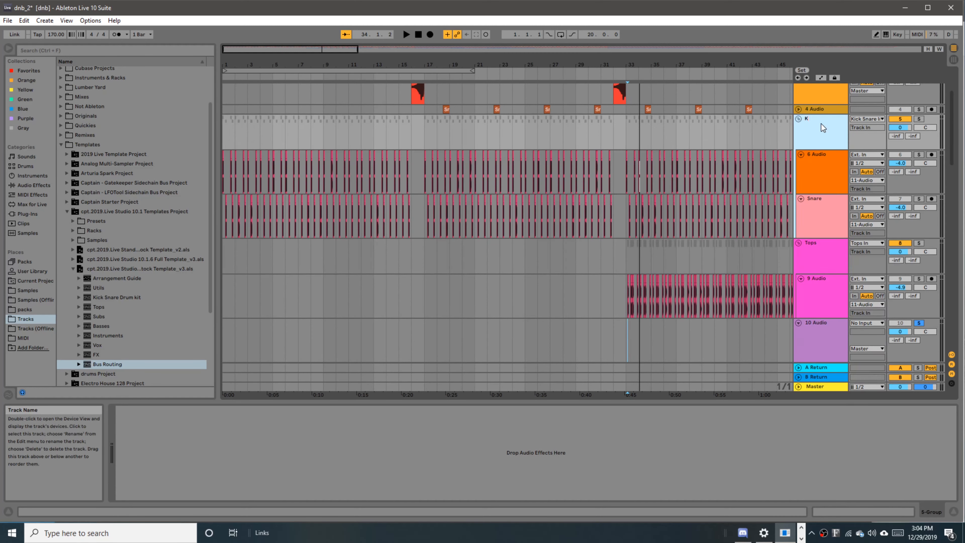
{"action": "type", "text": "Kick Snaer"}
{"action": "key", "text": "Return"}
Step: Audition the Sneaker clip near bar 18 on the 4 Audio track in solo
{"action": "scroll", "coordinate": [668, 170], "scroll_direction": "up", "scroll_amount": 3}
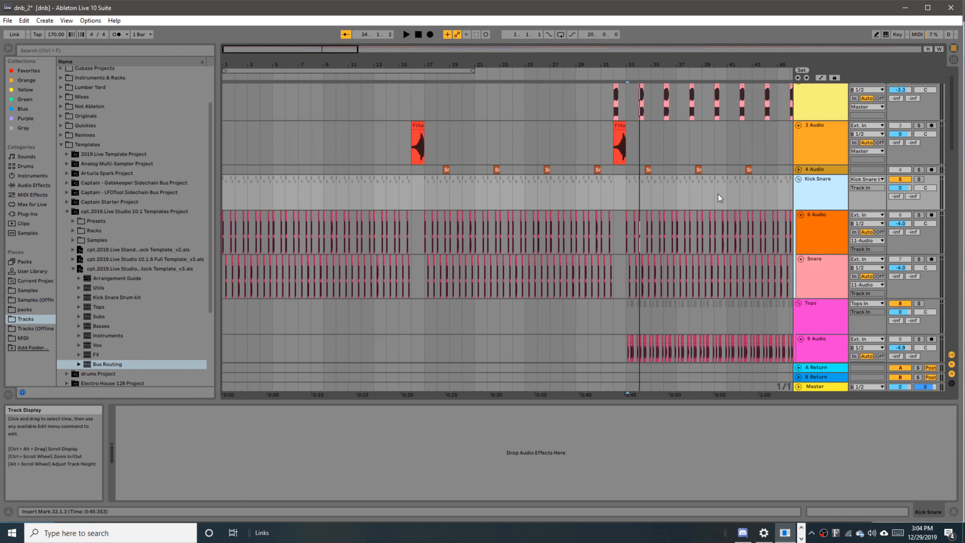
{"action": "scroll", "coordinate": [452, 172], "scroll_direction": "up", "scroll_amount": 5}
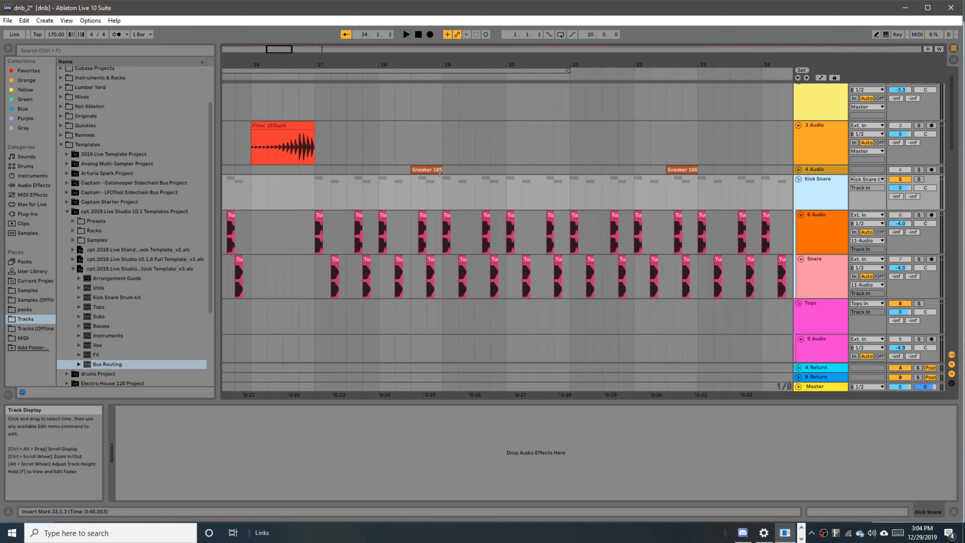
{"action": "left_click", "coordinate": [421, 172]}
{"action": "key", "text": "space"}
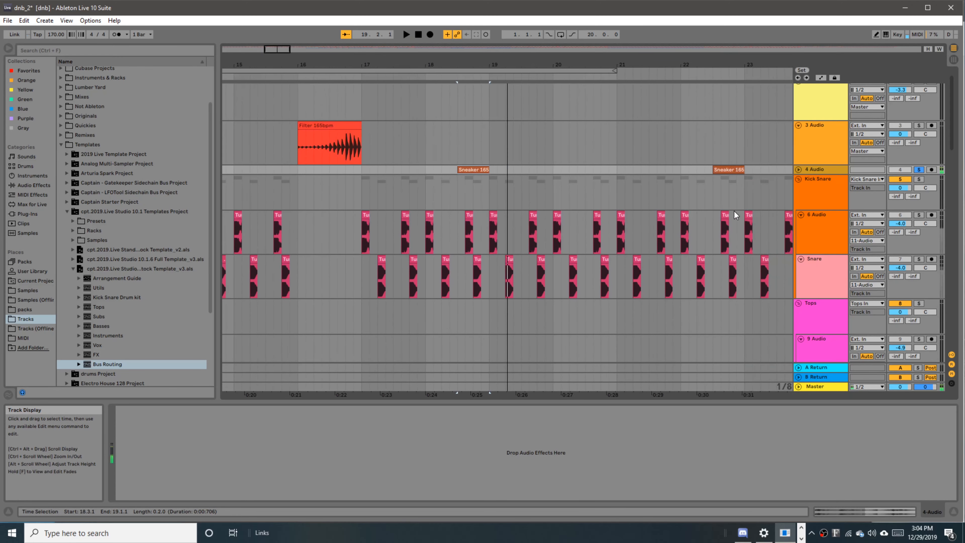
{"action": "key", "text": "s"}
{"action": "key", "text": "space"}
Step: Unfold the 4 Audio track and put it in a new group named Fx, with its output routed to FX In
{"action": "left_click", "coordinate": [827, 169]}
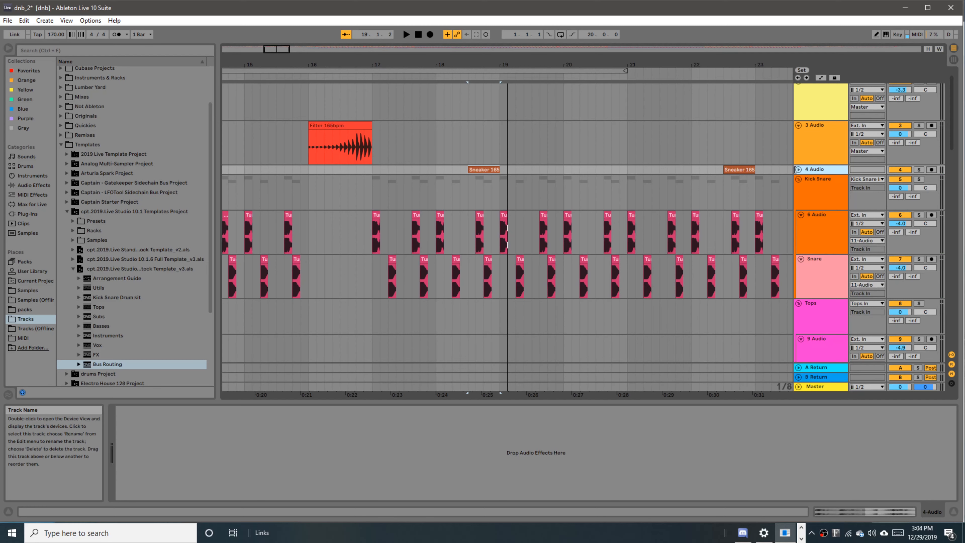
{"action": "left_click", "coordinate": [799, 169]}
{"action": "key", "text": "ctrl+f"}
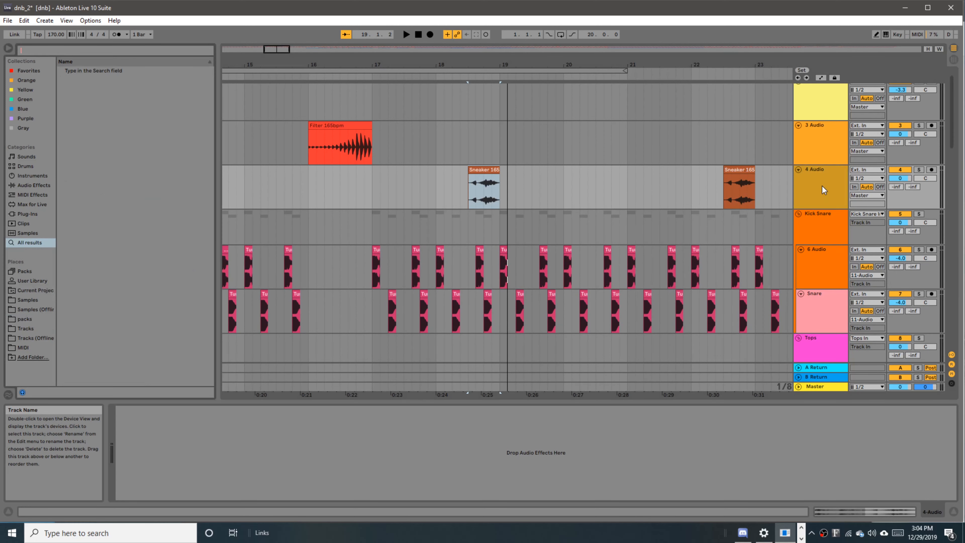
{"action": "key", "text": "ctrl+g"}
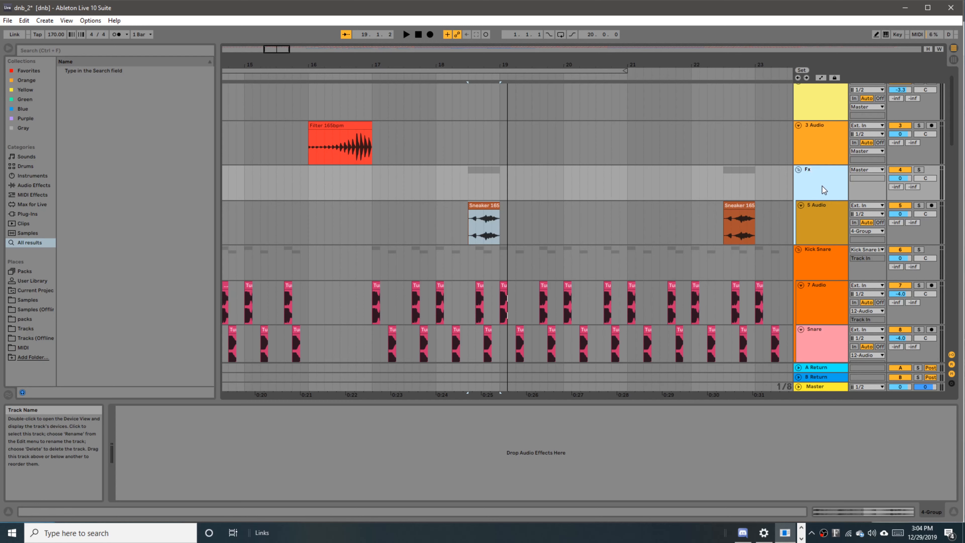
{"action": "key", "text": "Return"}
{"action": "left_click", "coordinate": [867, 169]}
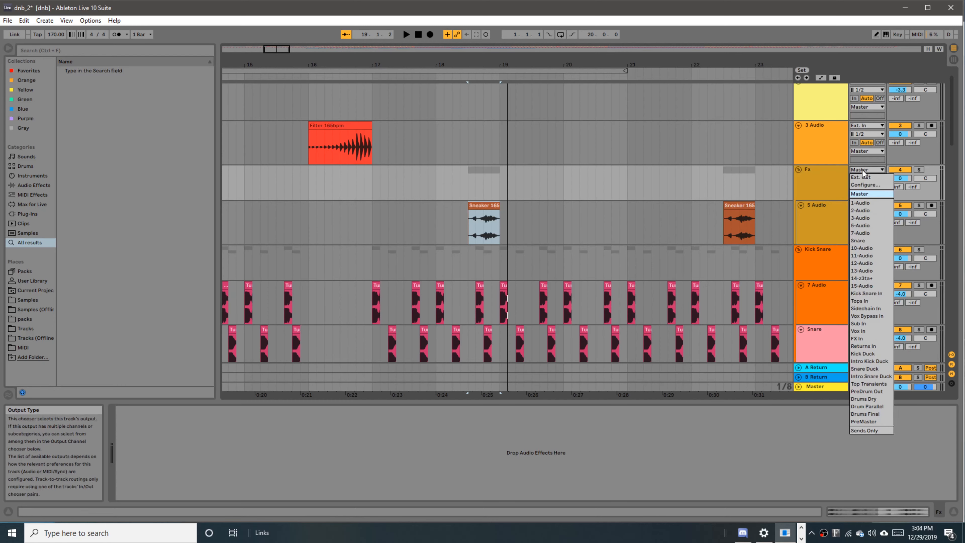
{"action": "left_click", "coordinate": [862, 339]}
Step: Audition the Filter 165bpm clip at bar 16 on 3 Audio and move that track into the Fx group
{"action": "scroll", "coordinate": [866, 280], "scroll_direction": "up", "scroll_amount": 1}
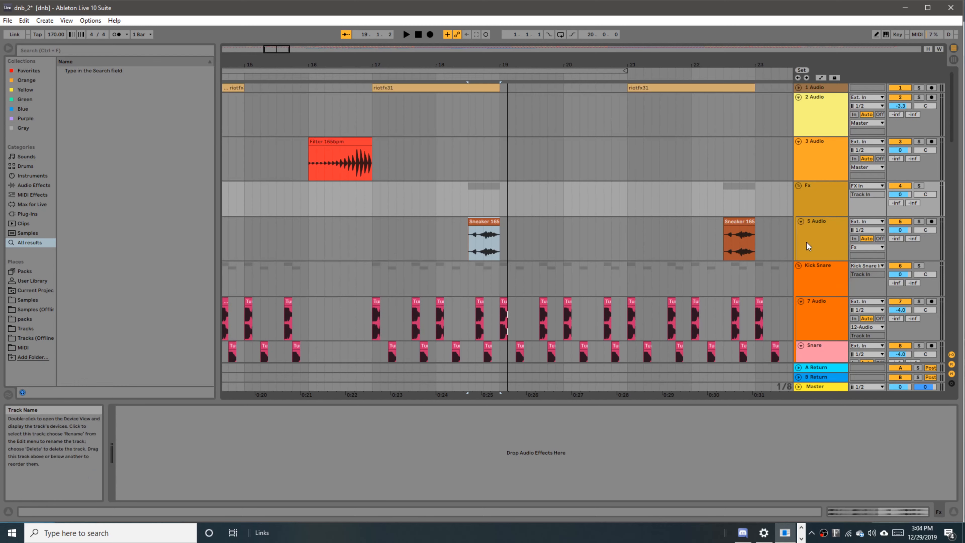
{"action": "left_click", "coordinate": [351, 164]}
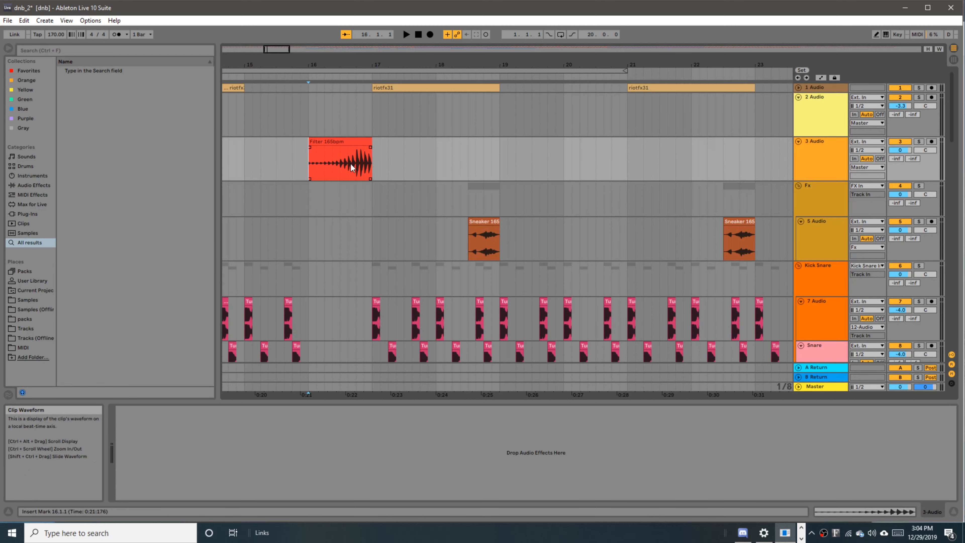
{"action": "key", "text": "space"}
{"action": "key", "text": "space"}
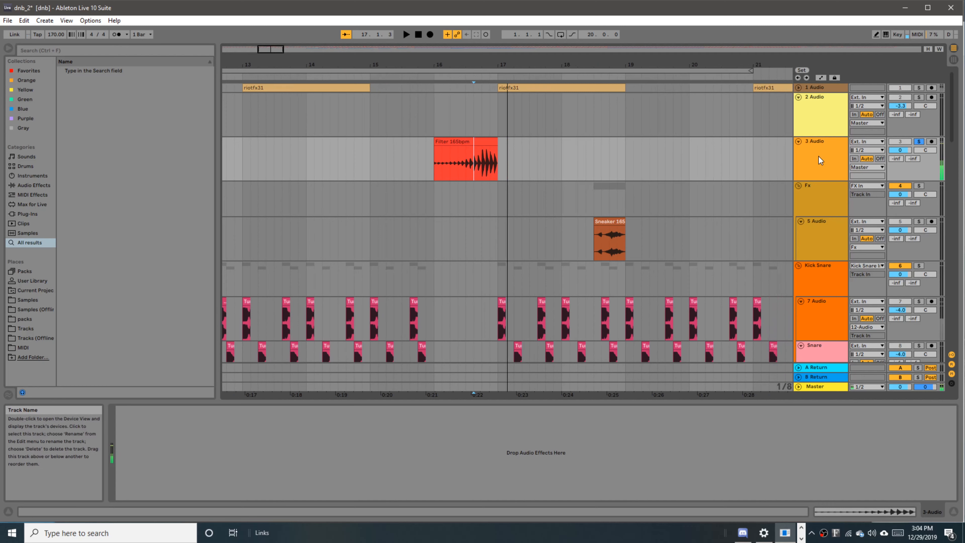
{"action": "left_click_drag", "start_coordinate": [818, 159], "coordinate": [814, 213]}
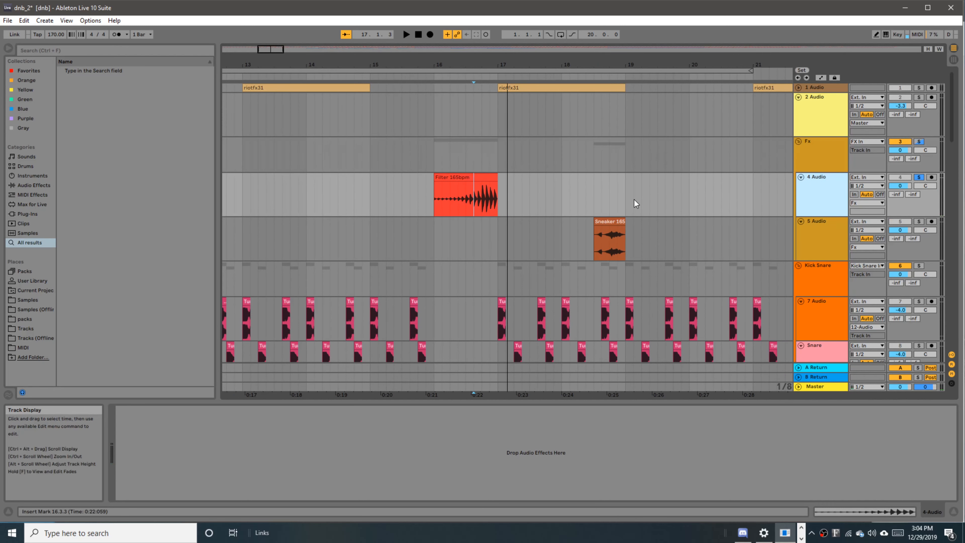
Step: Audition the first bass clip on 2 Audio at bar 32 and put that track in its own group
{"action": "key", "text": "w"}
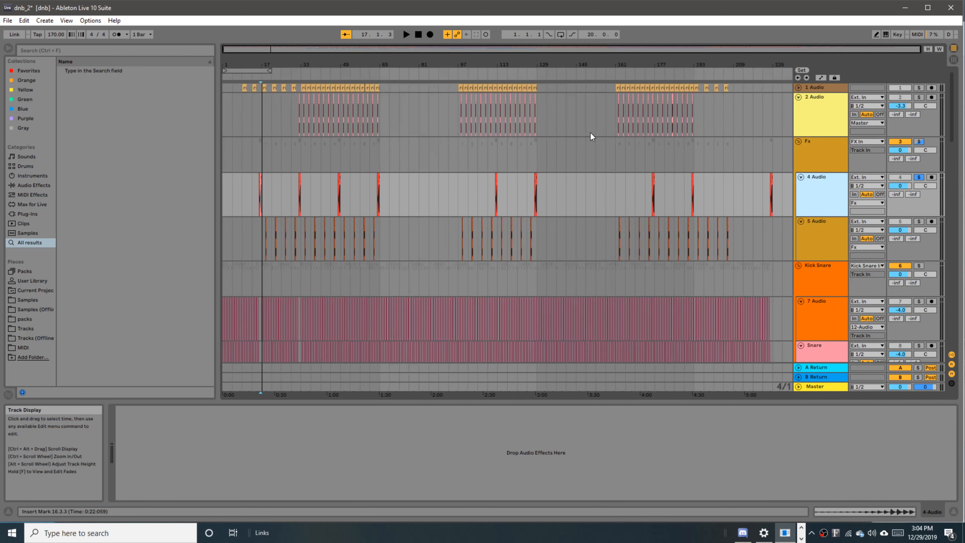
{"action": "scroll", "coordinate": [297, 116], "scroll_direction": "up", "scroll_amount": 8}
{"action": "left_click", "coordinate": [298, 121]}
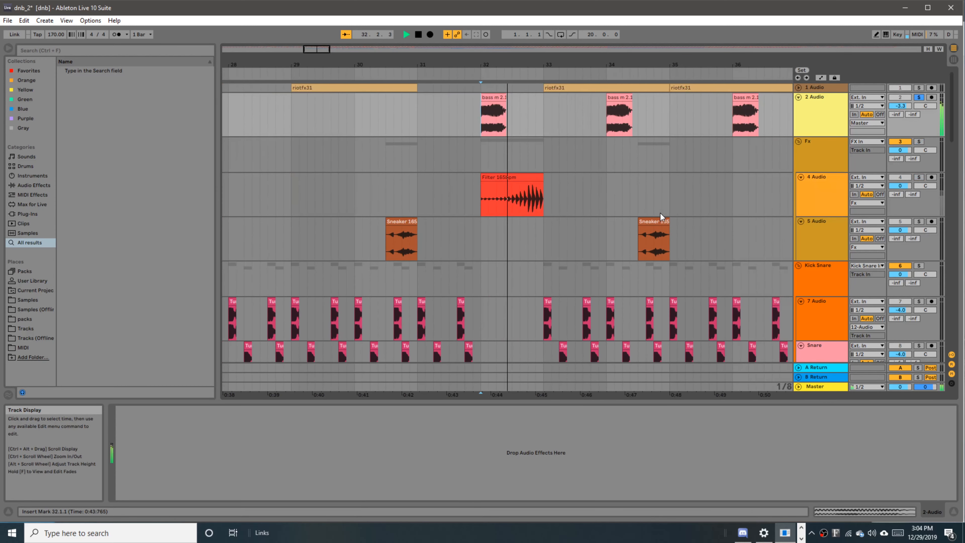
{"action": "key", "text": "space"}
{"action": "key", "text": "space"}
{"action": "key", "text": "space"}
{"action": "left_click", "coordinate": [817, 97]}
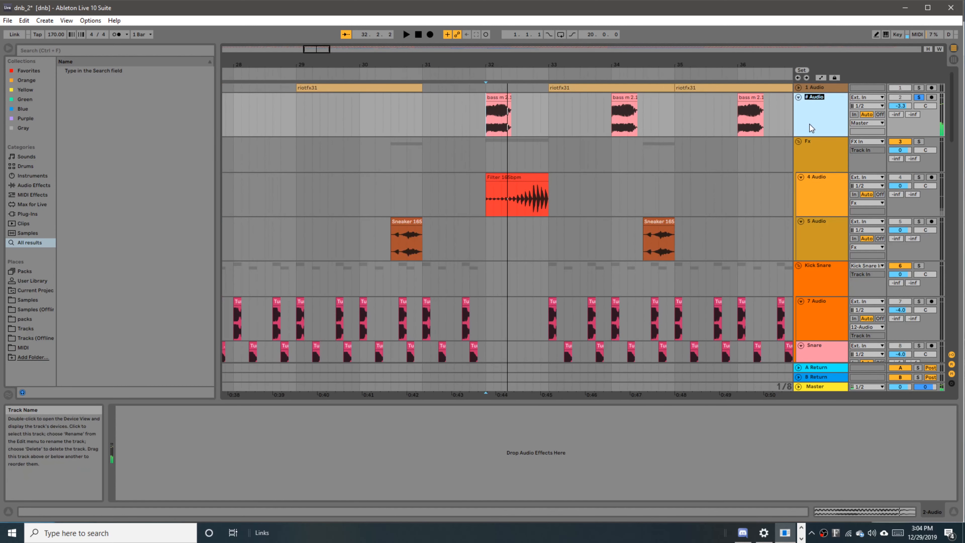
{"action": "key", "text": "ctrl+r"}
{"action": "key", "text": "ctrl+g"}
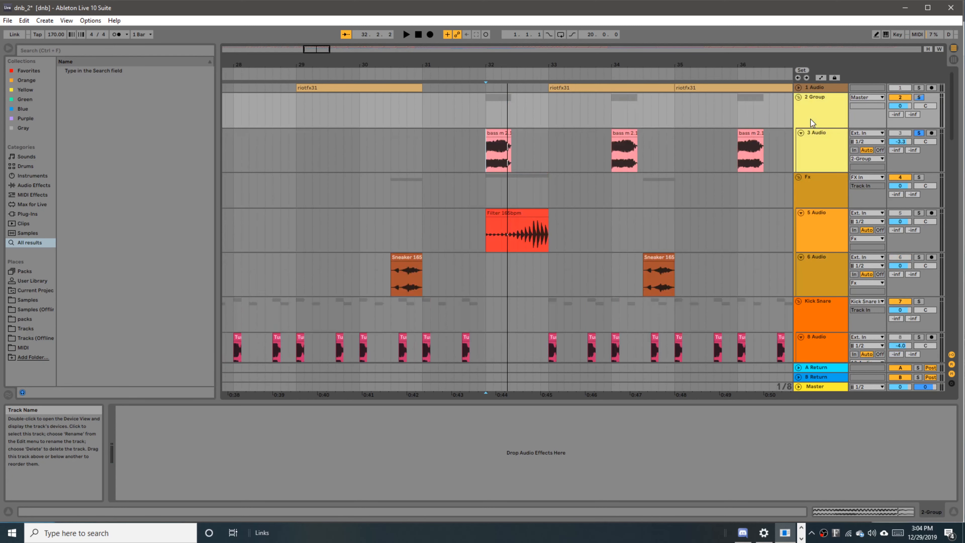
Step: Add the Spectrum device to the 3 Audio bass track and check the bass clip's peak frequency during playback
{"action": "left_click", "coordinate": [812, 148]}
{"action": "key", "text": "ctrl+f"}
{"action": "type", "text": "s"}
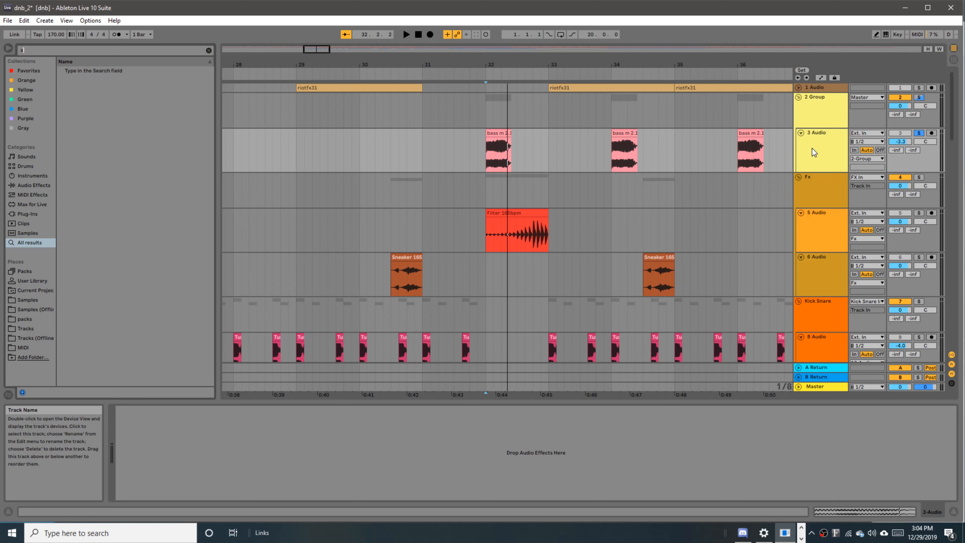
{"action": "type", "text": "pect"}
{"action": "key", "text": "Down"}
{"action": "key", "text": "Return"}
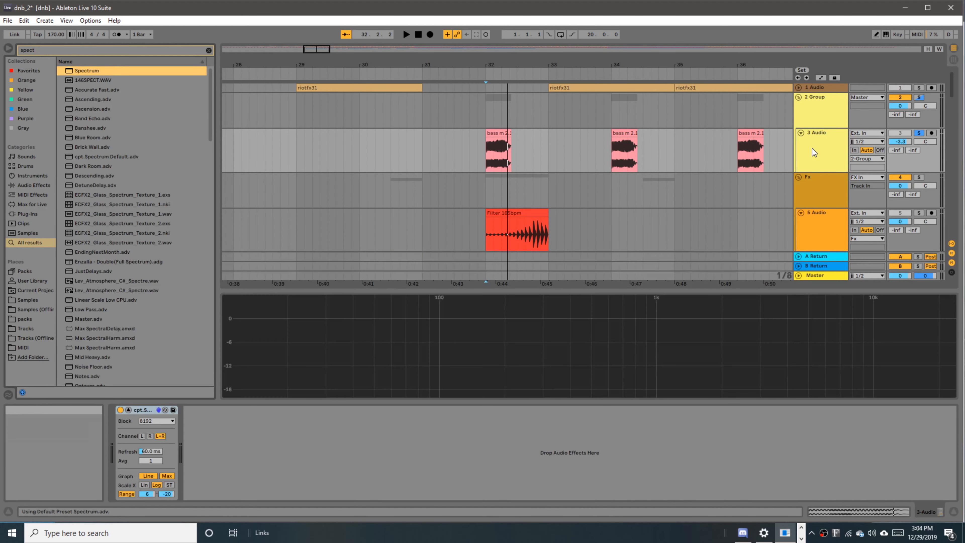
{"action": "key", "text": "space"}
{"action": "mouse_move", "coordinate": [371, 349]}
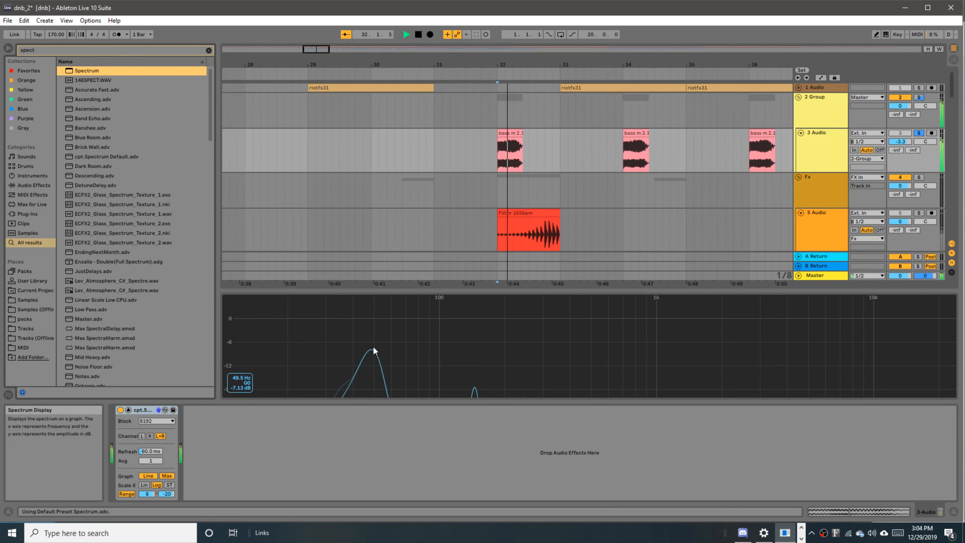
{"action": "key", "text": "space"}
Step: Rename 2 Group as Subs and route its output to Sub In
{"action": "left_click", "coordinate": [800, 116]}
{"action": "key", "text": "ctrl+r"}
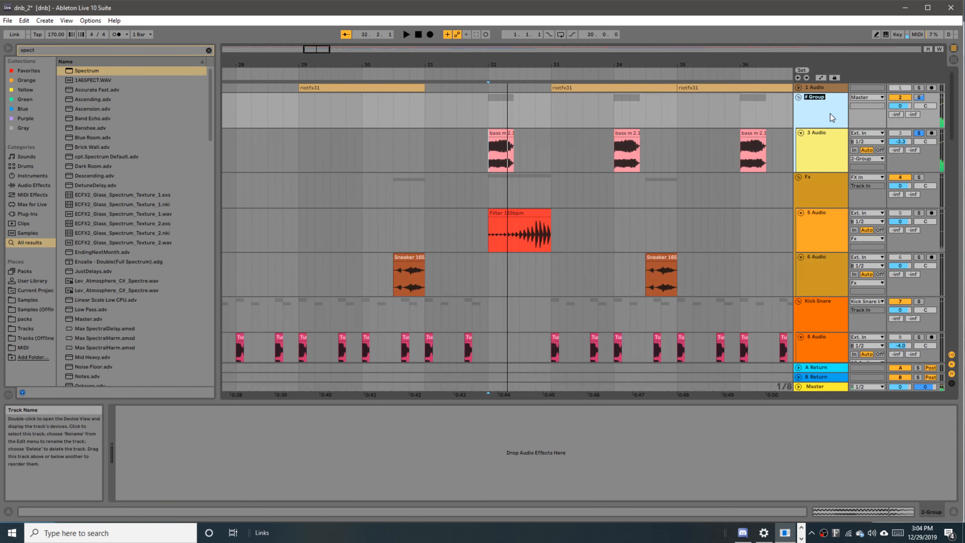
{"action": "type", "text": "Subs"}
{"action": "key", "text": "Return"}
{"action": "left_click", "coordinate": [867, 97]}
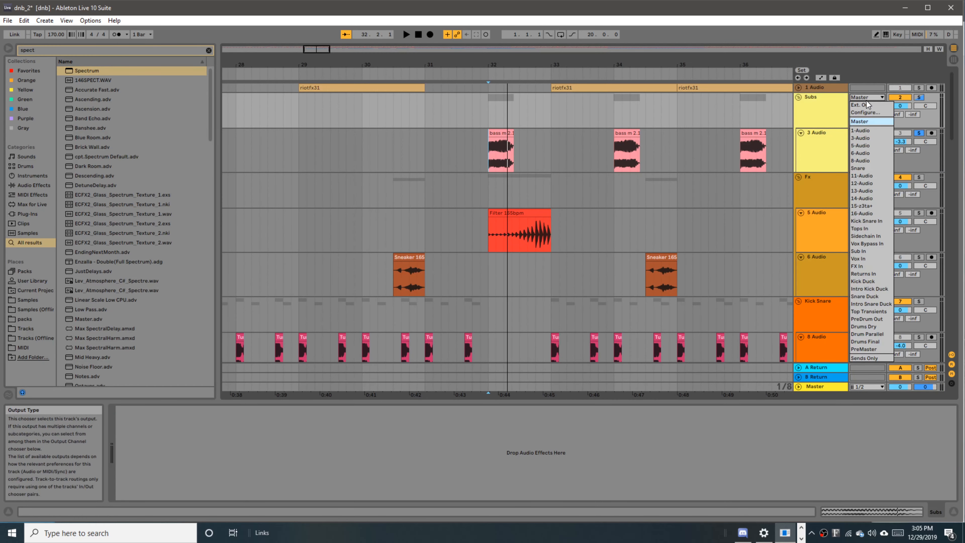
{"action": "left_click", "coordinate": [868, 251]}
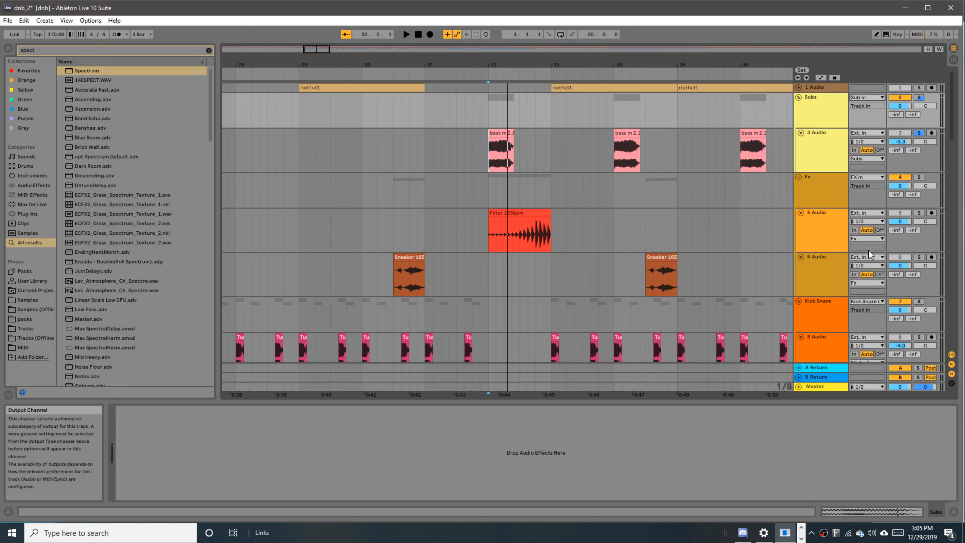
Step: Unfold 1 Audio, audition its riotfx31 clip from bar 33, and move the track to the end of the Fx group
{"action": "left_click", "coordinate": [799, 88]}
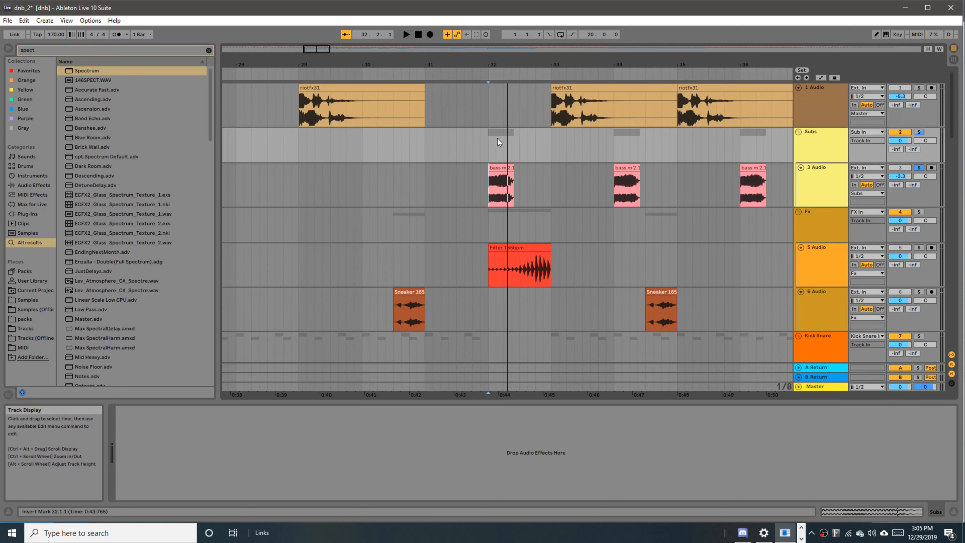
{"action": "left_click", "coordinate": [552, 109]}
{"action": "key", "text": "space"}
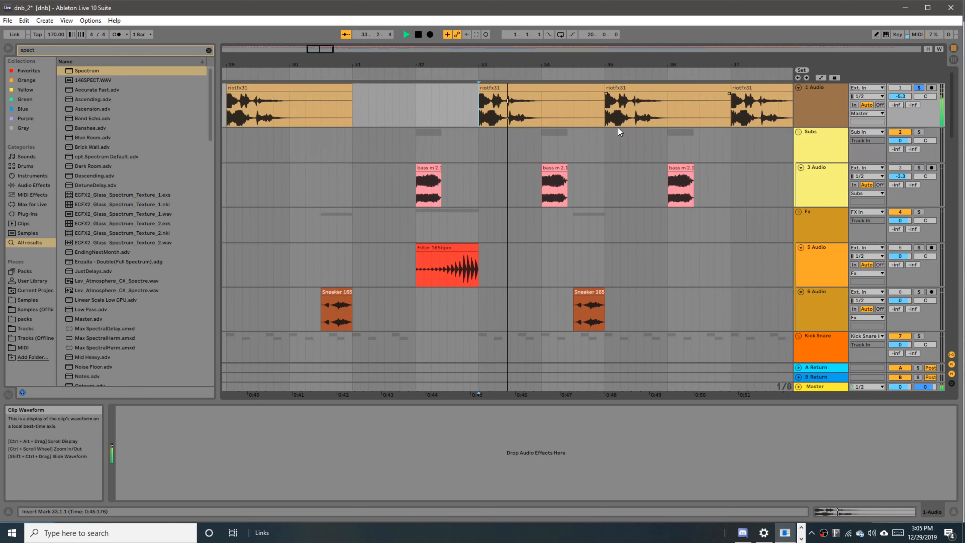
{"action": "key", "text": "space"}
{"action": "left_click_drag", "start_coordinate": [812, 95], "coordinate": [827, 314]}
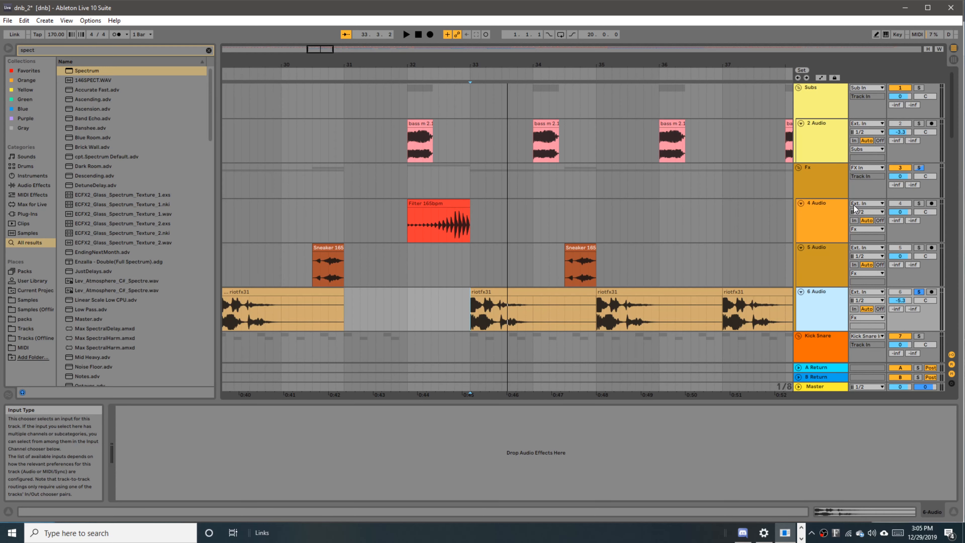
Step: Fold 12 Audio and unfold the 14 Audio track below the Tops group so its clips show across the whole arrangement
{"action": "scroll", "coordinate": [749, 254], "scroll_direction": "down", "scroll_amount": 5}
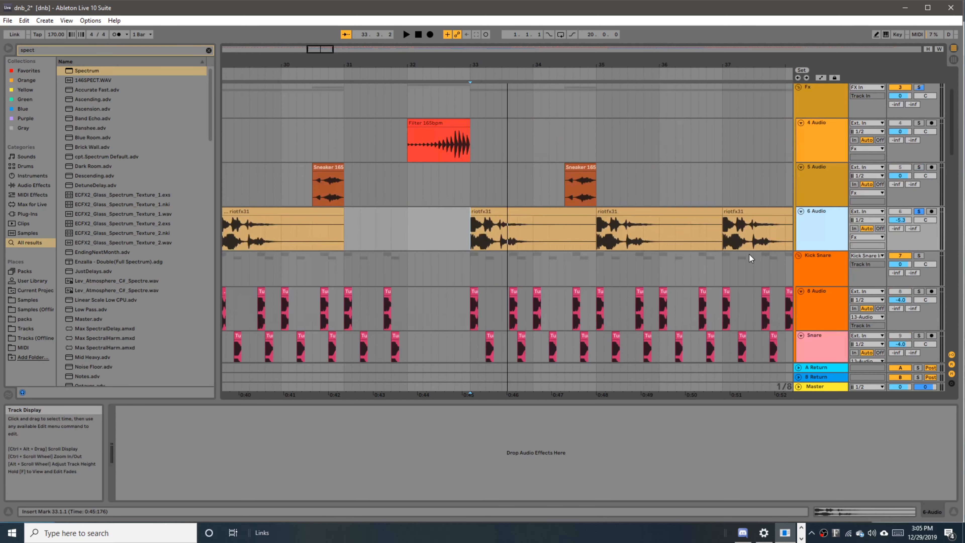
{"action": "scroll", "coordinate": [750, 254], "scroll_direction": "down", "scroll_amount": 7}
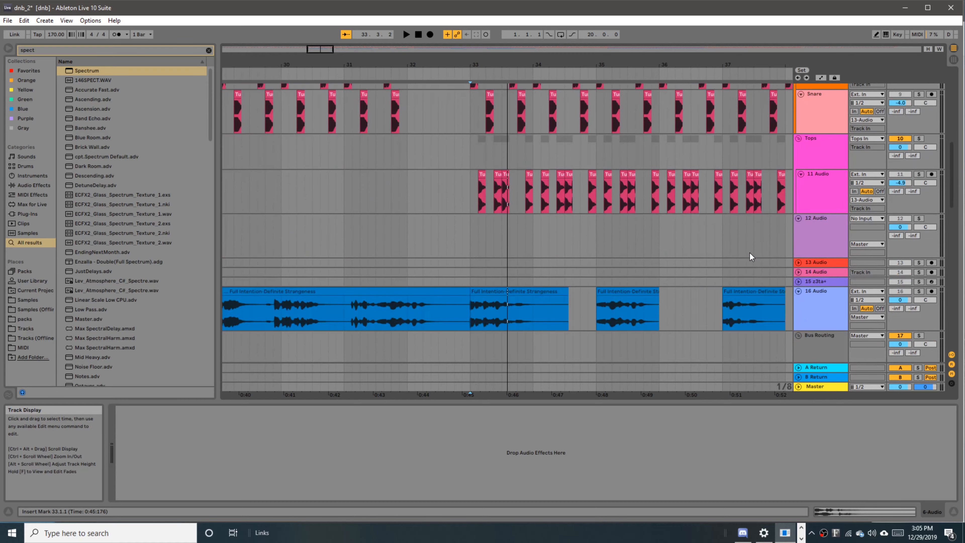
{"action": "key", "text": "w"}
{"action": "key", "text": "w"}
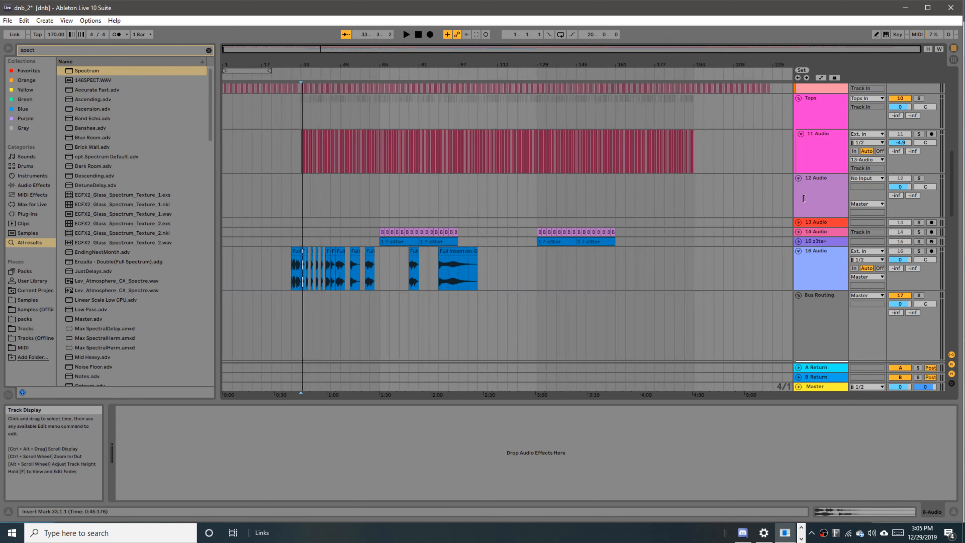
{"action": "left_click", "coordinate": [800, 183]}
{"action": "left_click", "coordinate": [799, 178]}
{"action": "left_click", "coordinate": [798, 187]}
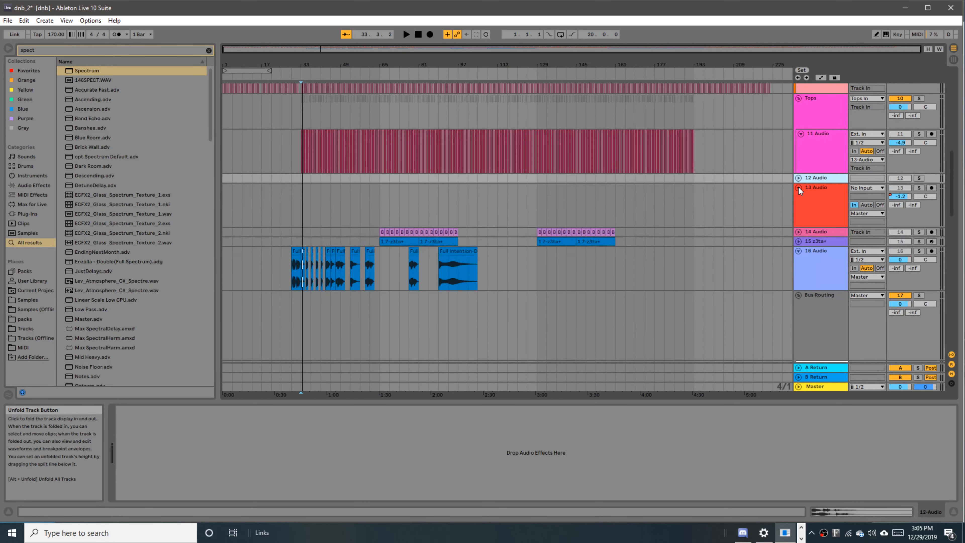
{"action": "left_click", "coordinate": [798, 189]}
{"action": "left_click", "coordinate": [799, 196]}
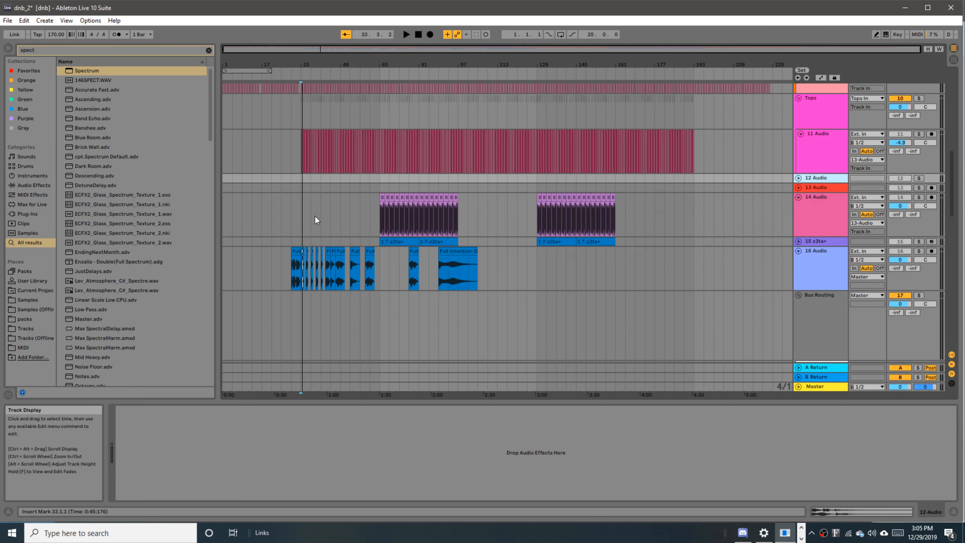
Step: Audition 14 Audio in solo from bar 65 and move the track to the end of the Tops group
{"action": "left_click", "coordinate": [382, 214]}
{"action": "key", "text": "space"}
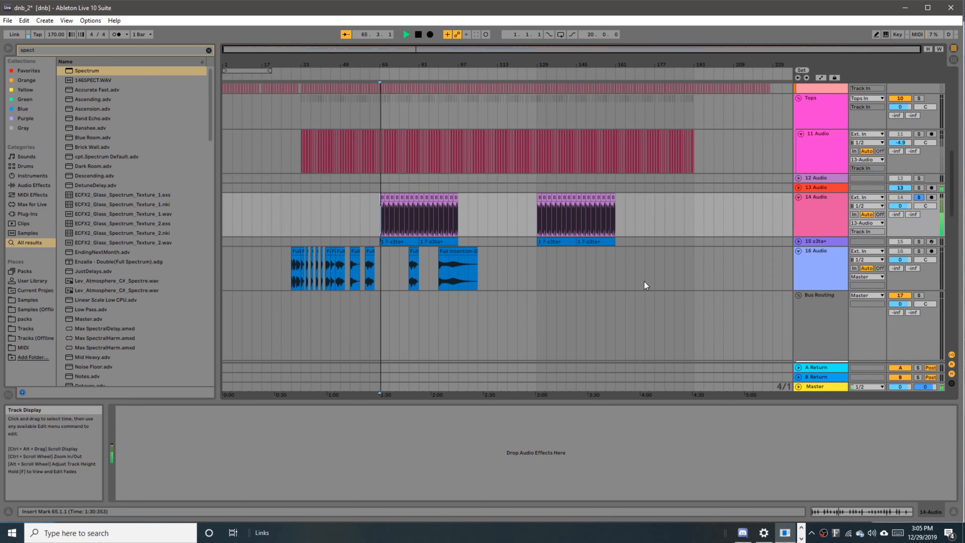
{"action": "scroll", "coordinate": [800, 267], "scroll_direction": "up", "scroll_amount": 3}
{"action": "scroll", "coordinate": [798, 278], "scroll_direction": "up", "scroll_amount": 2}
{"action": "key", "text": "space"}
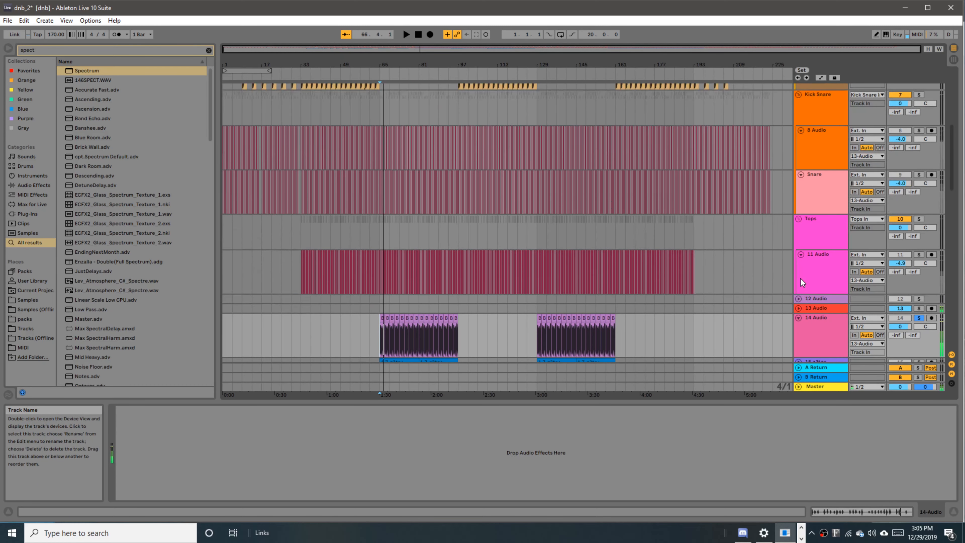
{"action": "scroll", "coordinate": [800, 278], "scroll_direction": "down", "scroll_amount": 2}
{"action": "left_click_drag", "start_coordinate": [822, 292], "coordinate": [821, 232]}
{"action": "scroll", "coordinate": [802, 273], "scroll_direction": "down", "scroll_amount": 2}
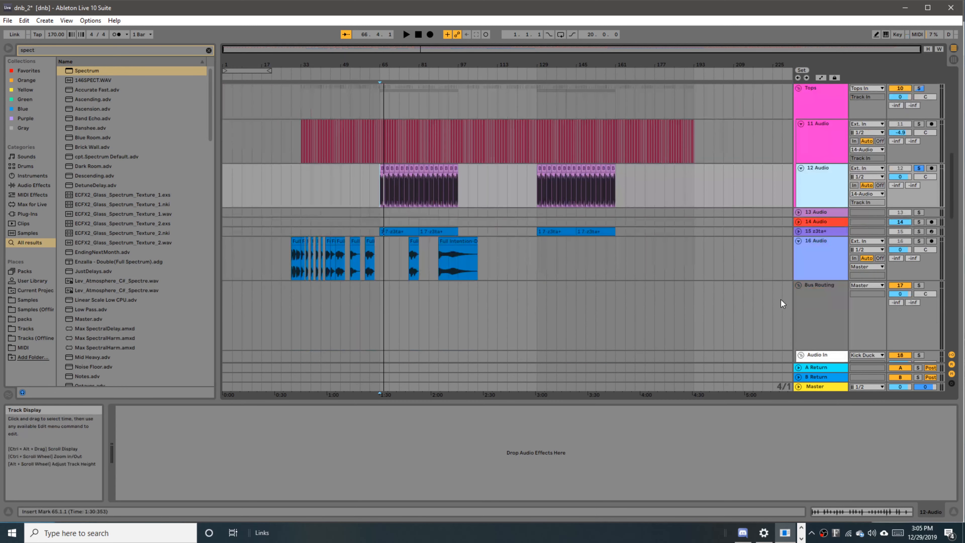
Step: Check the folded 14 Audio track, unfold the 15 z3ta+ MIDI track and show its devices
{"action": "left_click", "coordinate": [799, 221]}
{"action": "left_click", "coordinate": [799, 221]}
{"action": "left_click", "coordinate": [799, 231]}
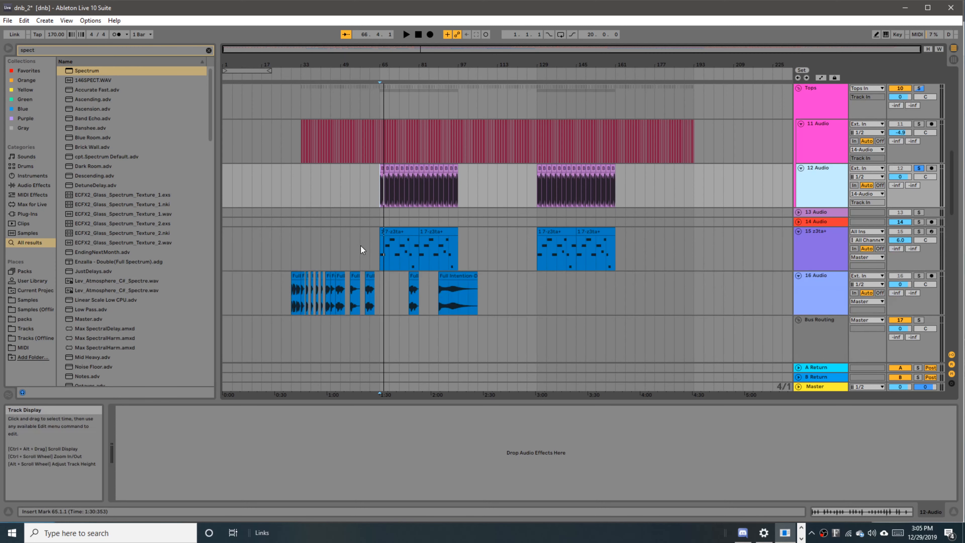
{"action": "left_click", "coordinate": [802, 257]}
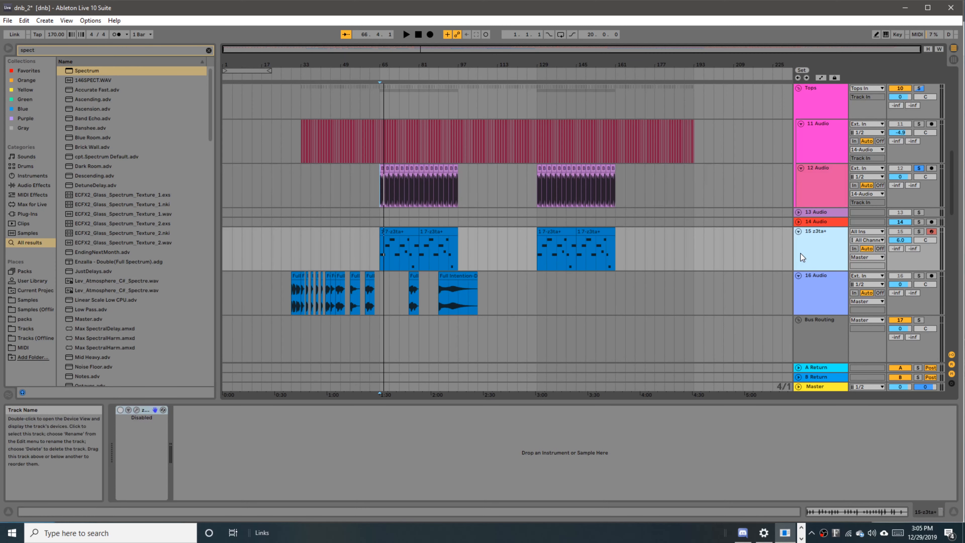
Step: Search the browser for "serum vst", load Serum_x64 onto the z3ta+ track in place of the disabled instrument, and close the plug-in window
{"action": "key", "text": "ctrl+f"}
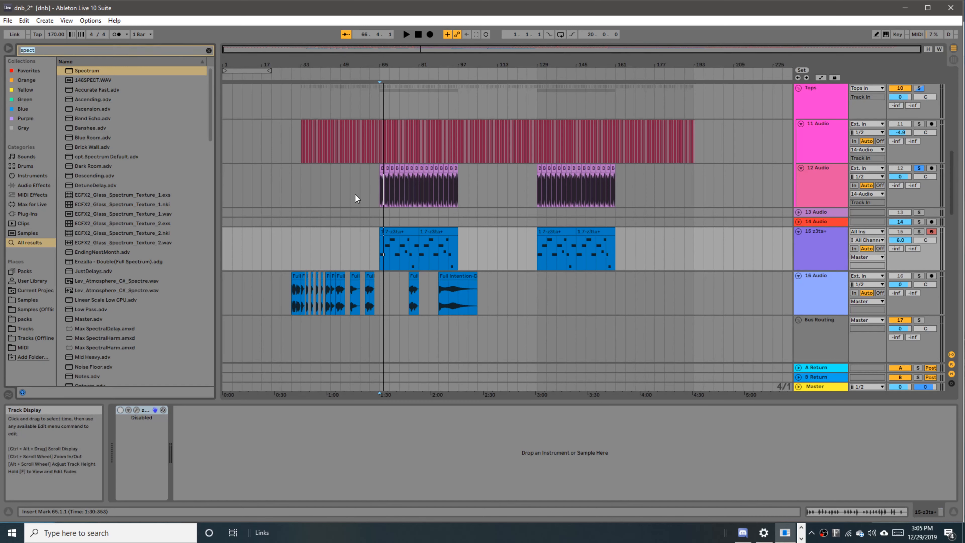
{"action": "type", "text": "ser"}
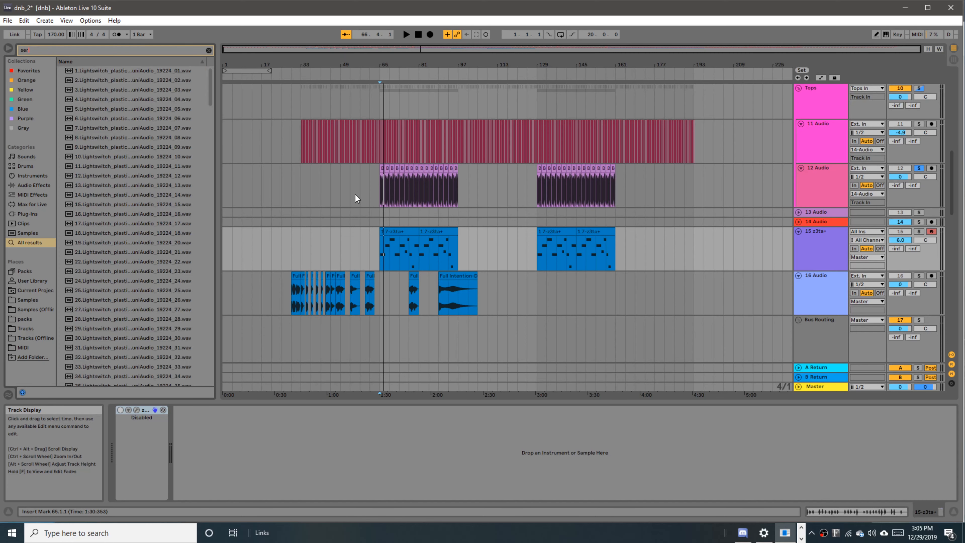
{"action": "type", "text": "um"}
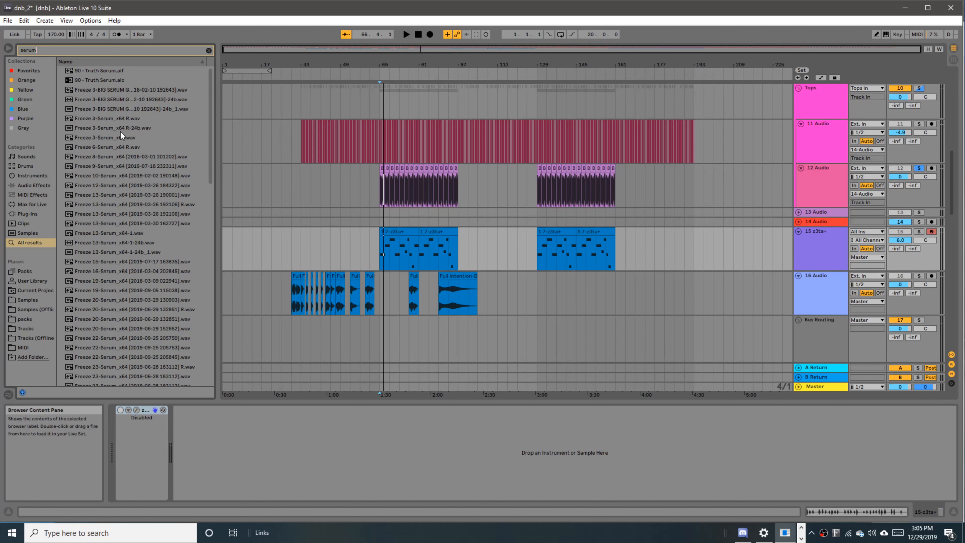
{"action": "type", "text": "vst3"}
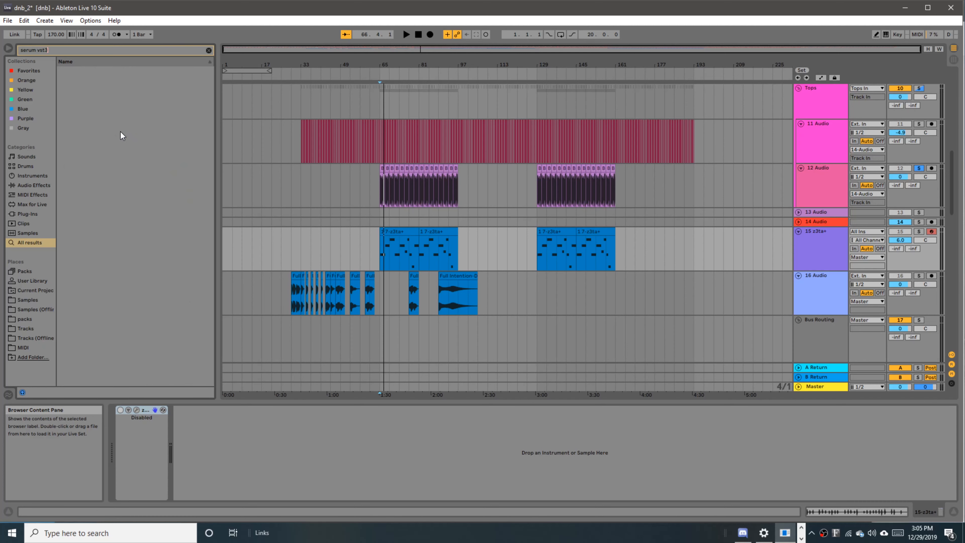
{"action": "key", "text": "BackSpace"}
{"action": "left_click_drag", "start_coordinate": [88, 69], "coordinate": [277, 452]}
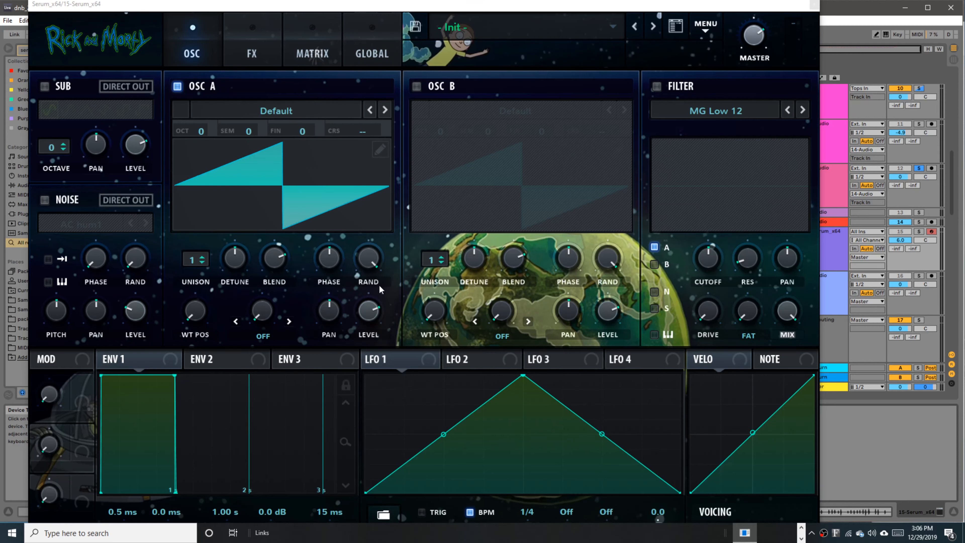
{"action": "left_click", "coordinate": [814, 5]}
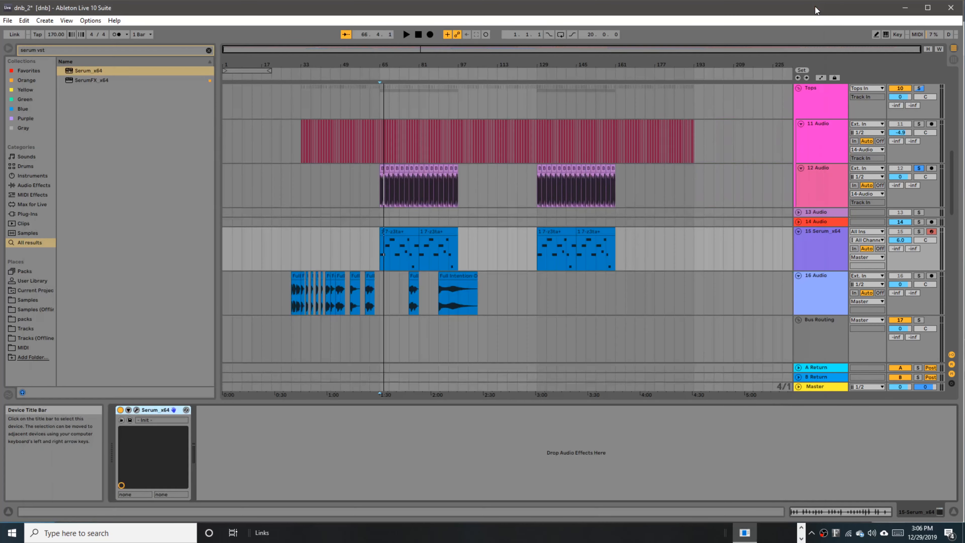
Step: Audition the Serum_x64 track's MIDI clip in solo from bar 65
{"action": "left_click", "coordinate": [385, 263]}
{"action": "key", "text": "space"}
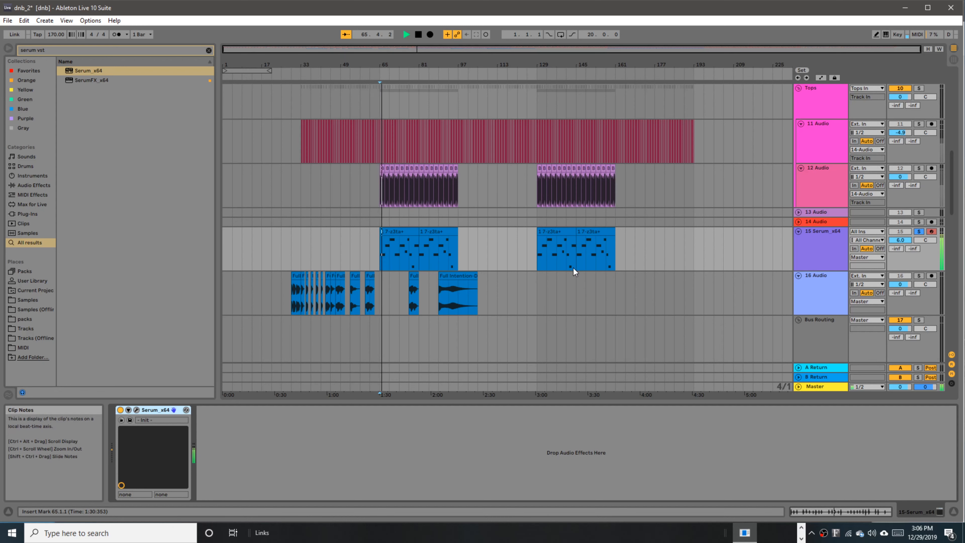
{"action": "key", "text": "space"}
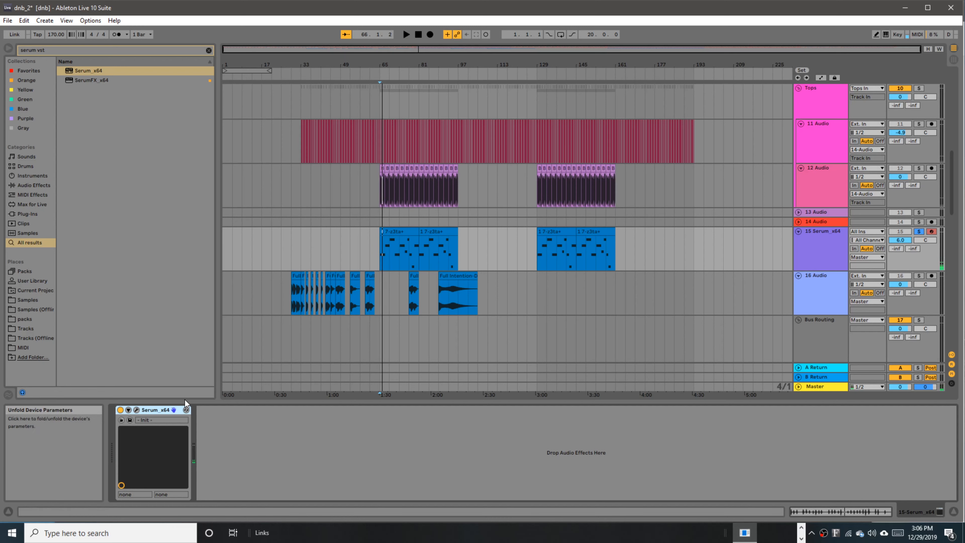
Step: Put the Serum_x64 track in its own group named Instruments and route the group's output to Sidechain In
{"action": "left_click", "coordinate": [832, 253]}
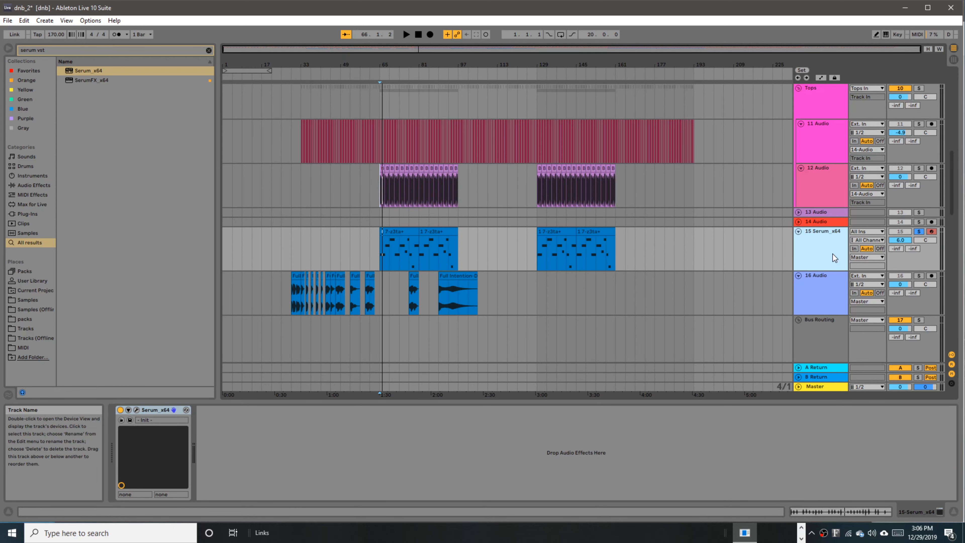
{"action": "key", "text": "ctrl+g"}
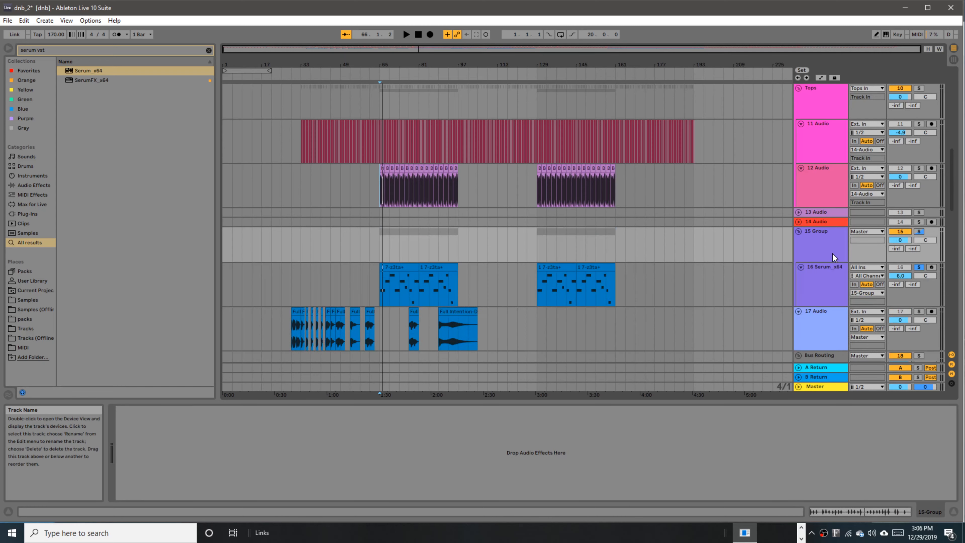
{"action": "type", "text": "Ins"}
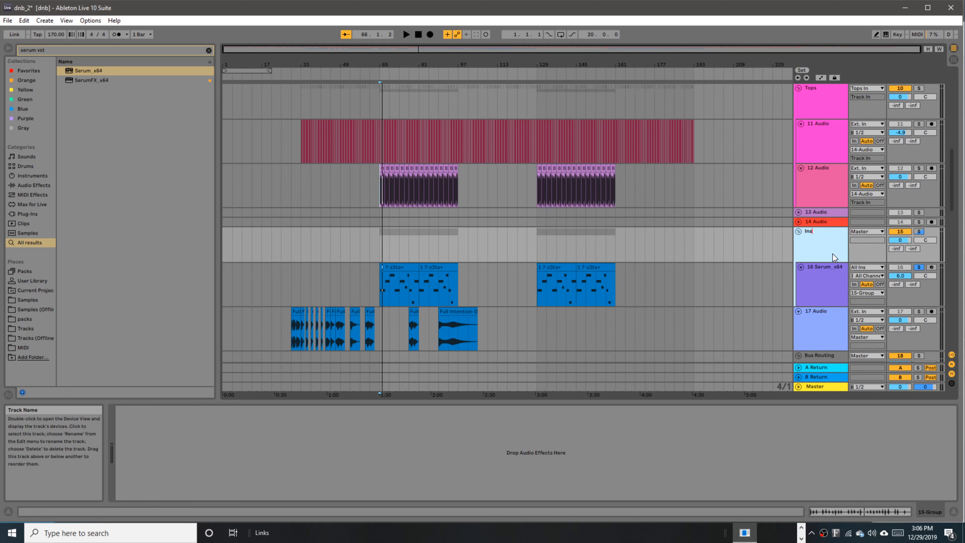
{"action": "type", "text": "trument"}
{"action": "key", "text": "Return"}
{"action": "type", "text": "s"}
{"action": "key", "text": "Return"}
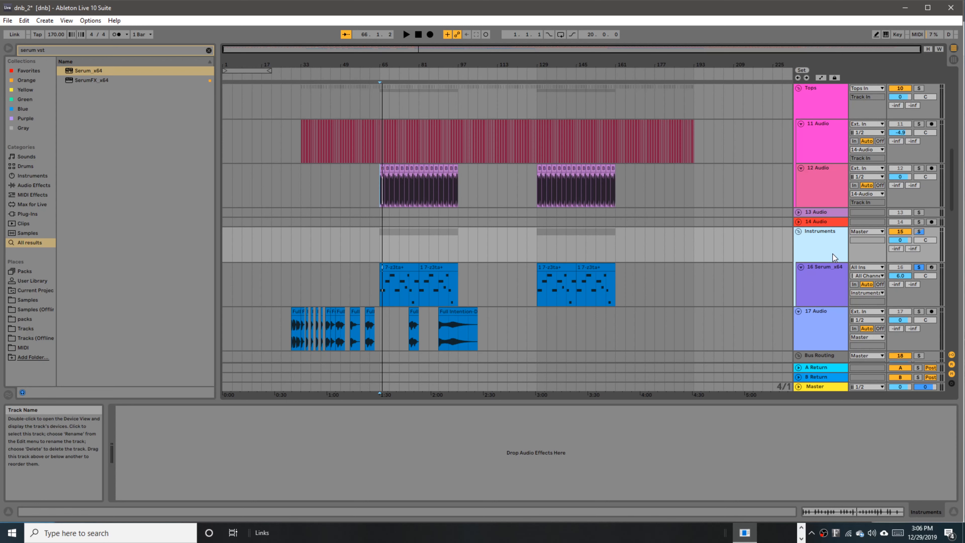
{"action": "left_click", "coordinate": [867, 231]}
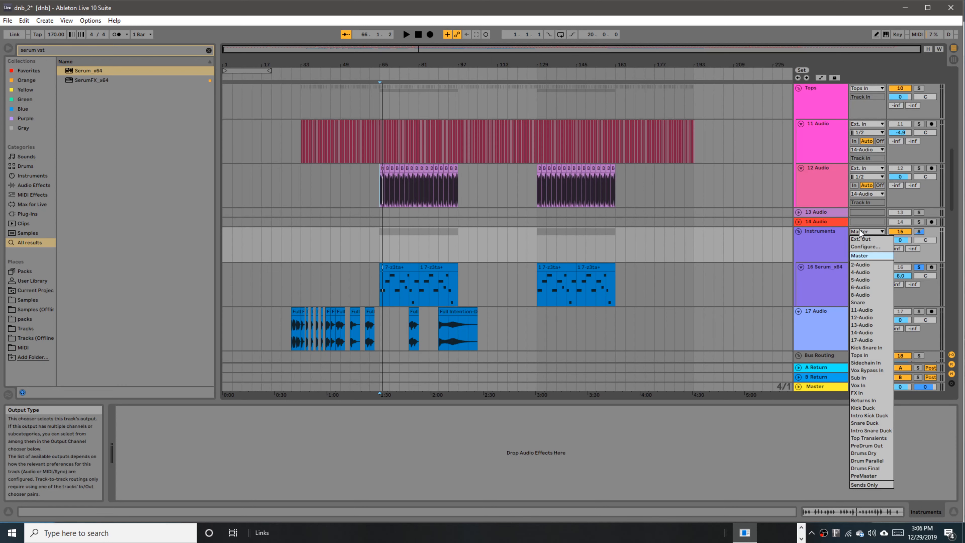
{"action": "left_click", "coordinate": [881, 362]}
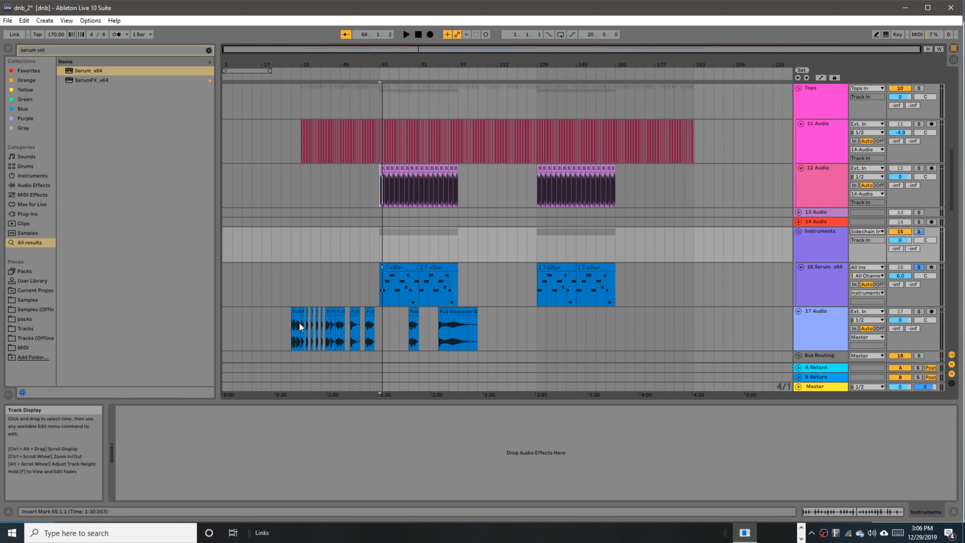
Step: Audition the Full Intention clips on 17 Audio in solo from bar 29
{"action": "scroll", "coordinate": [300, 327], "scroll_direction": "down", "scroll_amount": 3}
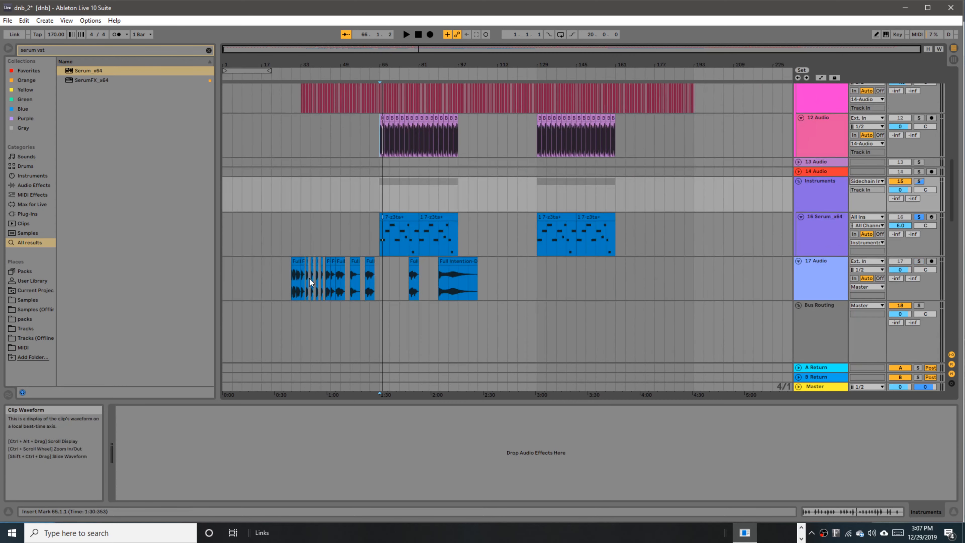
{"action": "scroll", "coordinate": [304, 281], "scroll_direction": "up", "scroll_amount": 3}
{"action": "left_click", "coordinate": [272, 278]}
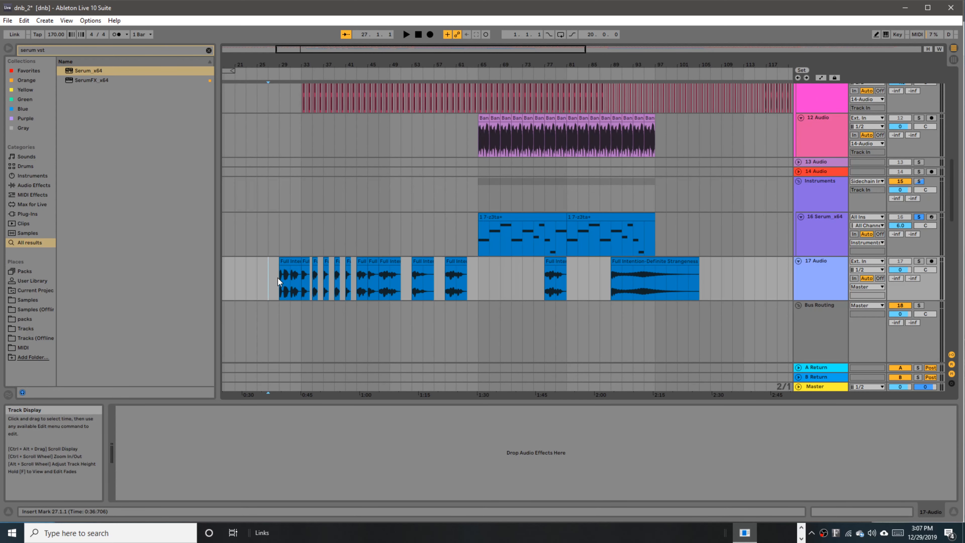
{"action": "key", "text": "space"}
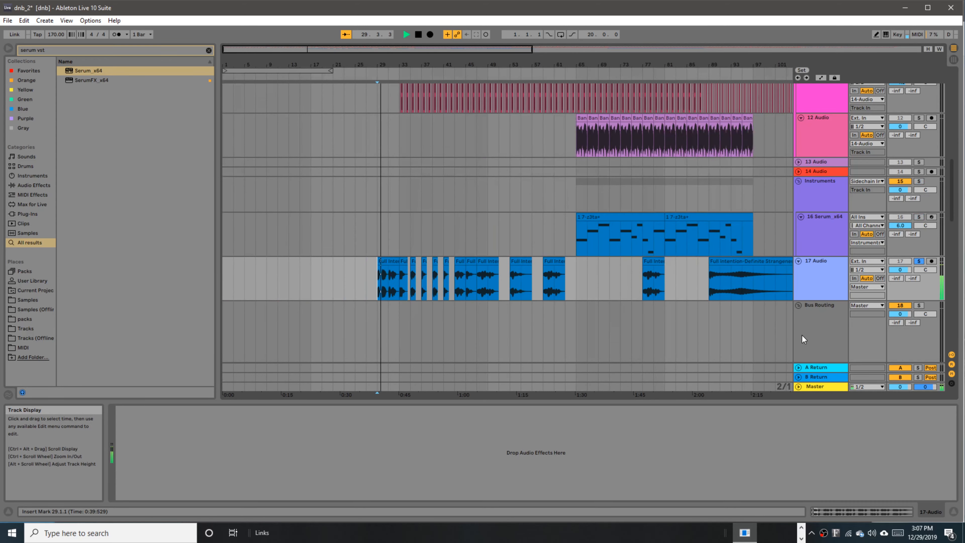
{"action": "key", "text": "space"}
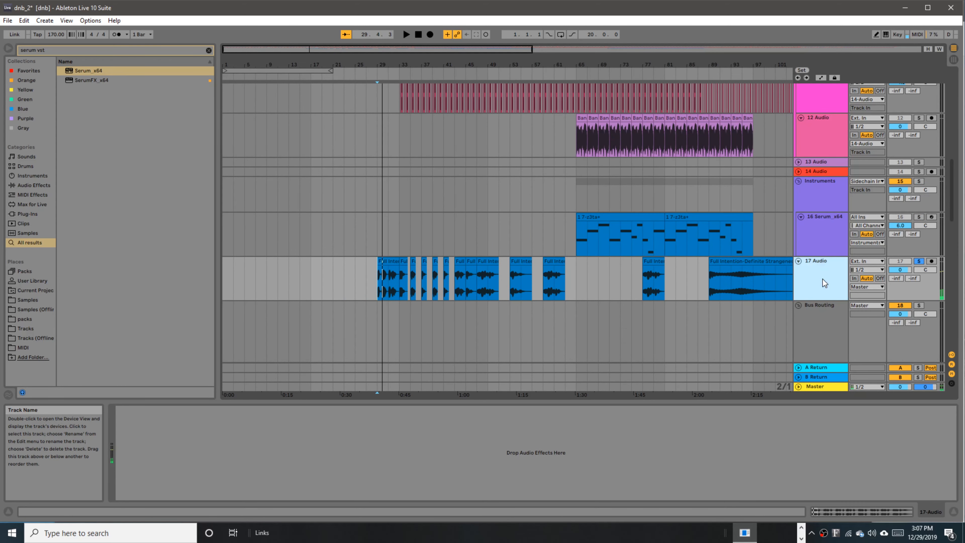
Step: Put 17 Audio in its own group named Vox and route the group's output to Vox In
{"action": "key", "text": "ctrl+g"}
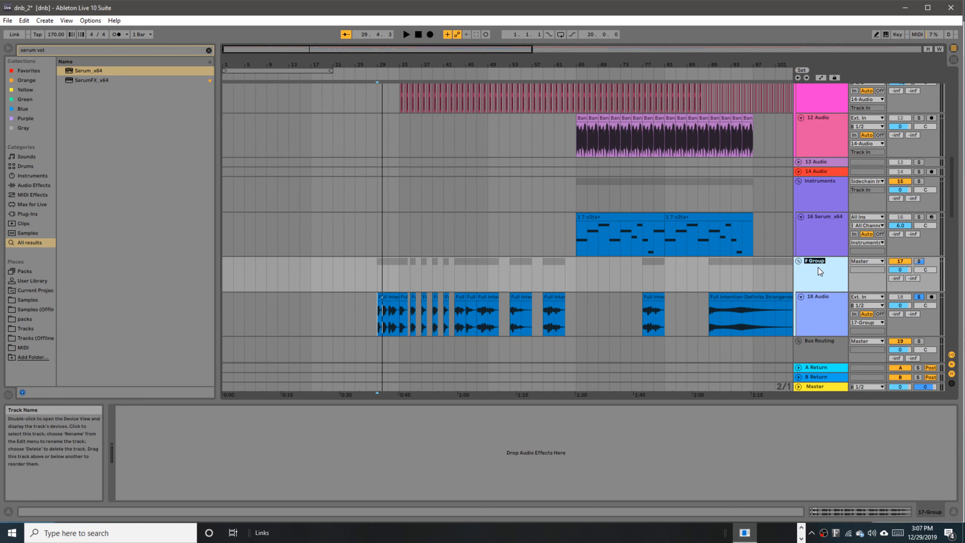
{"action": "type", "text": "Vox"}
{"action": "key", "text": "Return"}
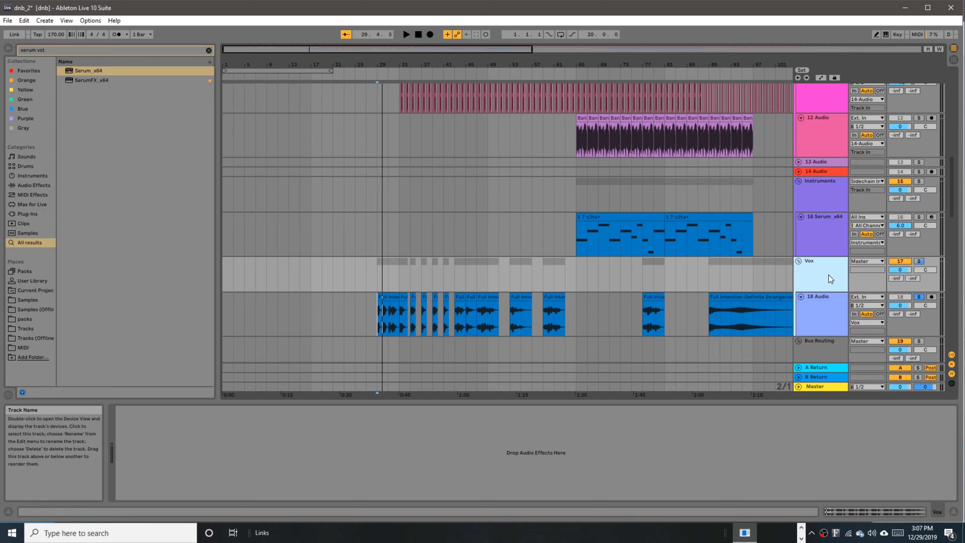
{"action": "left_click", "coordinate": [871, 261]}
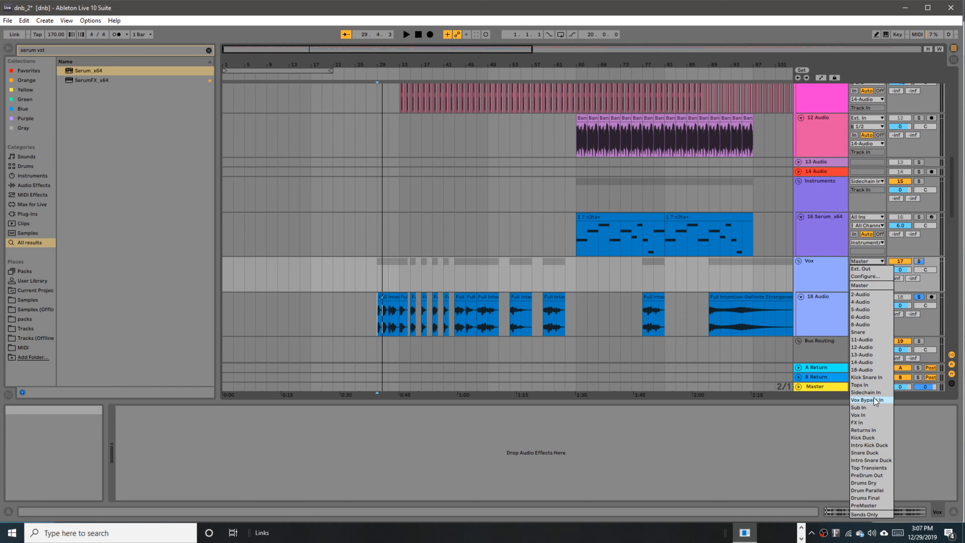
{"action": "left_click", "coordinate": [869, 416]}
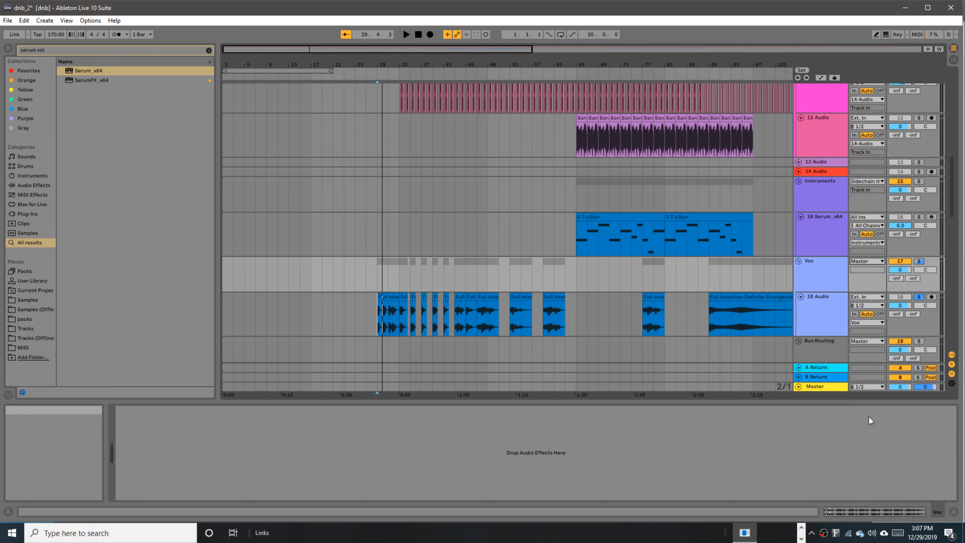
Step: Examine the input tracks in the Audio In group under Bus Routing
{"action": "scroll", "coordinate": [803, 290], "scroll_direction": "down", "scroll_amount": 1}
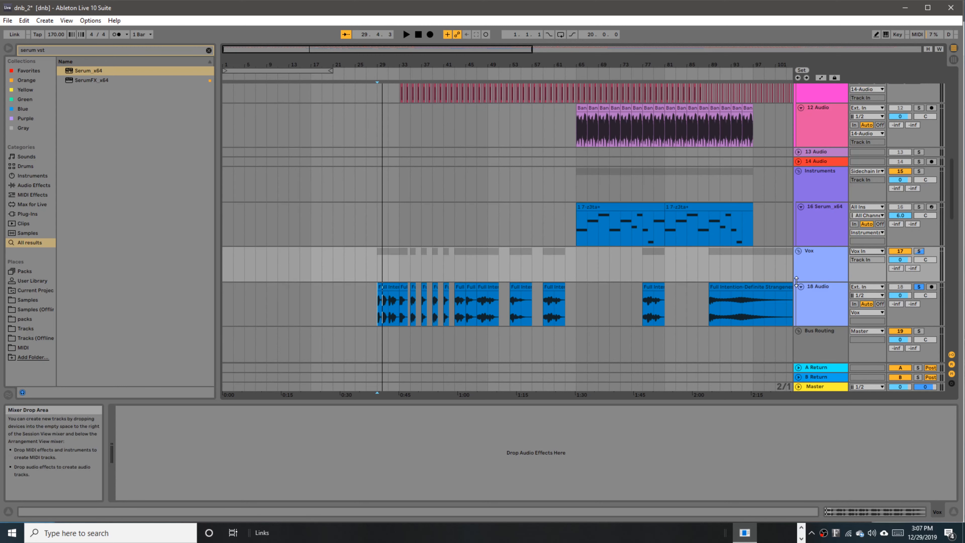
{"action": "scroll", "coordinate": [646, 284], "scroll_direction": "down", "scroll_amount": 3}
{"action": "scroll", "coordinate": [694, 285], "scroll_direction": "up", "scroll_amount": 3}
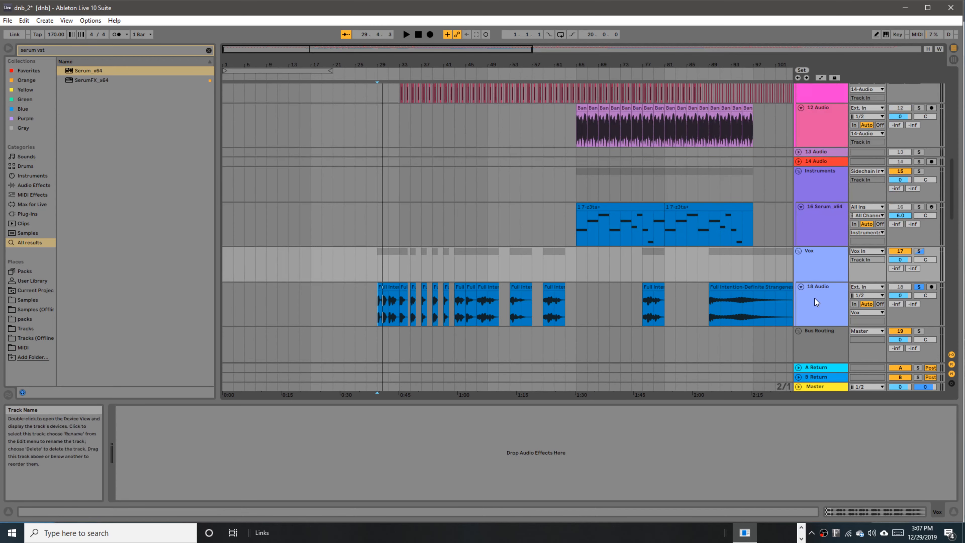
{"action": "scroll", "coordinate": [818, 297], "scroll_direction": "down", "scroll_amount": 5}
{"action": "scroll", "coordinate": [812, 239], "scroll_direction": "down", "scroll_amount": 4}
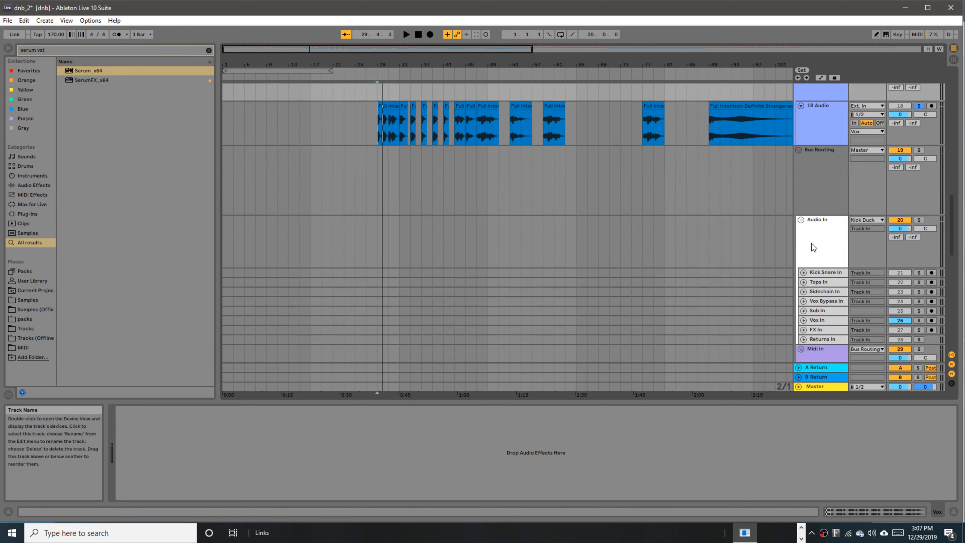
Step: Audition the arrangement from bar 29 with 18 Audio in solo
{"action": "scroll", "coordinate": [811, 243], "scroll_direction": "up", "scroll_amount": 8}
{"action": "left_click_drag", "start_coordinate": [951, 205], "coordinate": [961, 173]}
{"action": "key", "text": "space"}
{"action": "key", "text": "space"}
{"action": "key", "text": "space"}
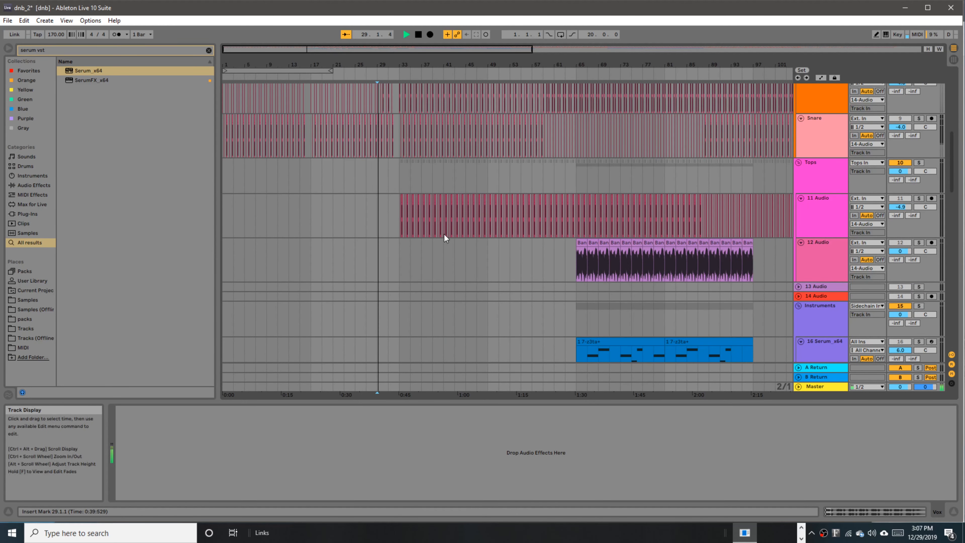
{"action": "key", "text": "space"}
{"action": "scroll", "coordinate": [444, 234], "scroll_direction": "down", "scroll_amount": 4}
{"action": "scroll", "coordinate": [444, 235], "scroll_direction": "down", "scroll_amount": 3}
{"action": "scroll", "coordinate": [743, 317], "scroll_direction": "down", "scroll_amount": 8}
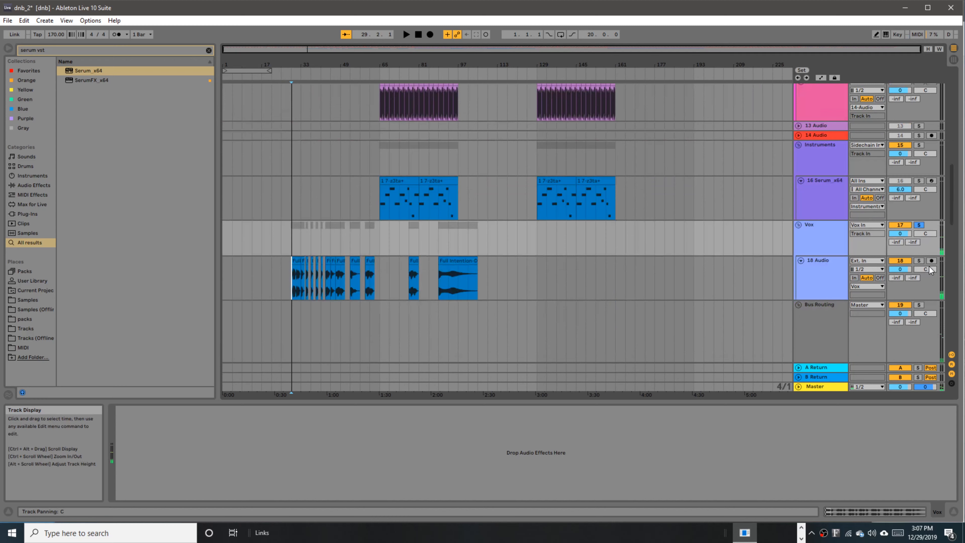
Step: Deactivate the Vox group and audition the 8 Audio track in solo from about bar 39
{"action": "left_click", "coordinate": [903, 260]}
{"action": "left_click", "coordinate": [906, 225]}
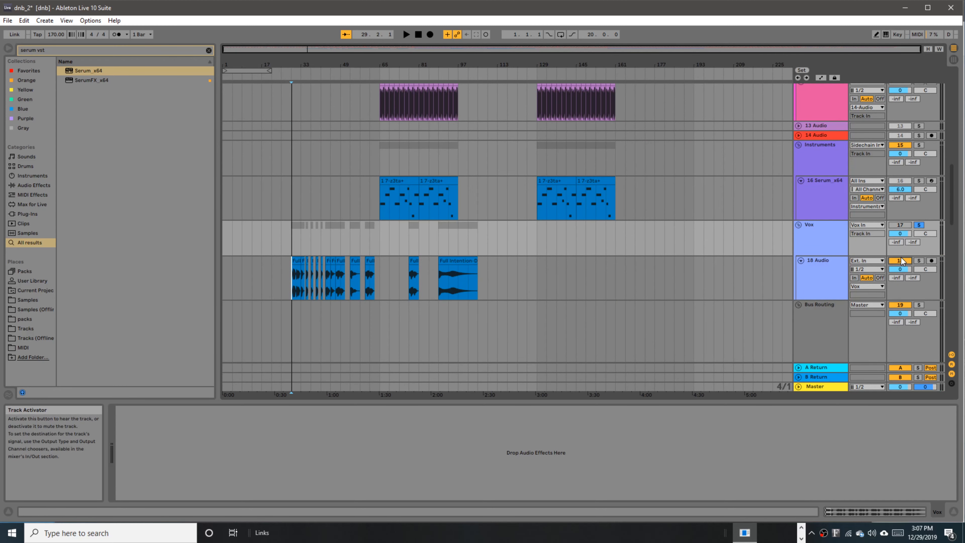
{"action": "scroll", "coordinate": [443, 151], "scroll_direction": "up", "scroll_amount": 8}
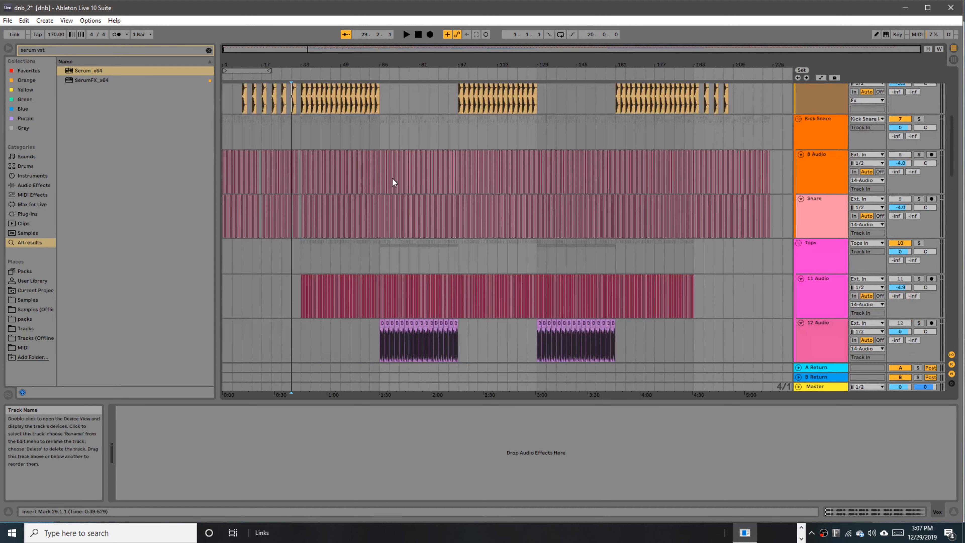
{"action": "left_click", "coordinate": [320, 175]}
{"action": "key", "text": "space"}
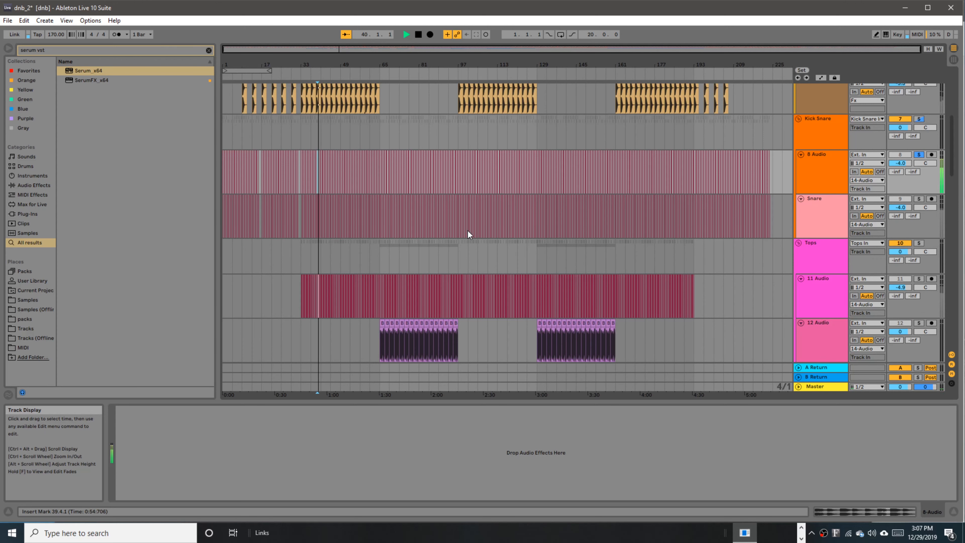
{"action": "scroll", "coordinate": [625, 312], "scroll_direction": "down", "scroll_amount": 1}
{"action": "scroll", "coordinate": [624, 312], "scroll_direction": "down", "scroll_amount": 12}
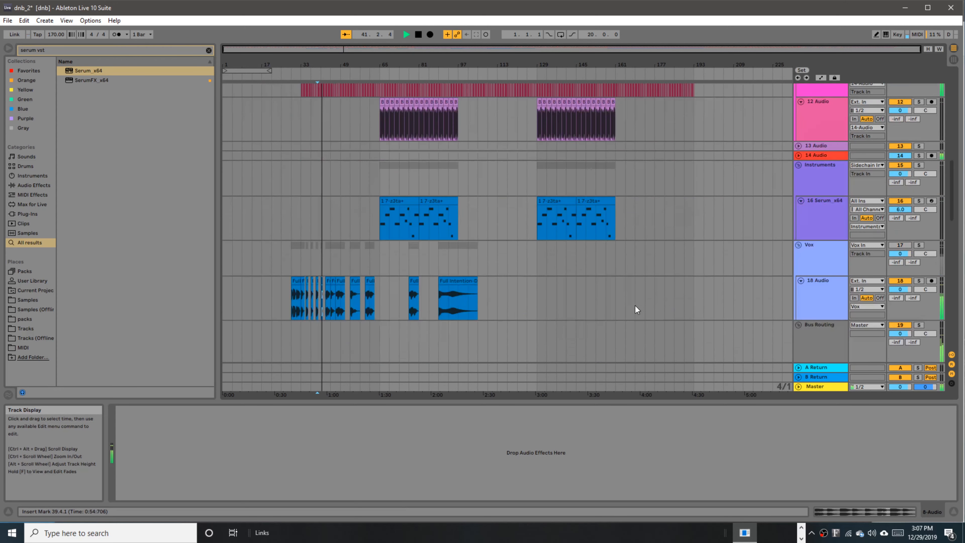
{"action": "scroll", "coordinate": [829, 292], "scroll_direction": "down", "scroll_amount": 4}
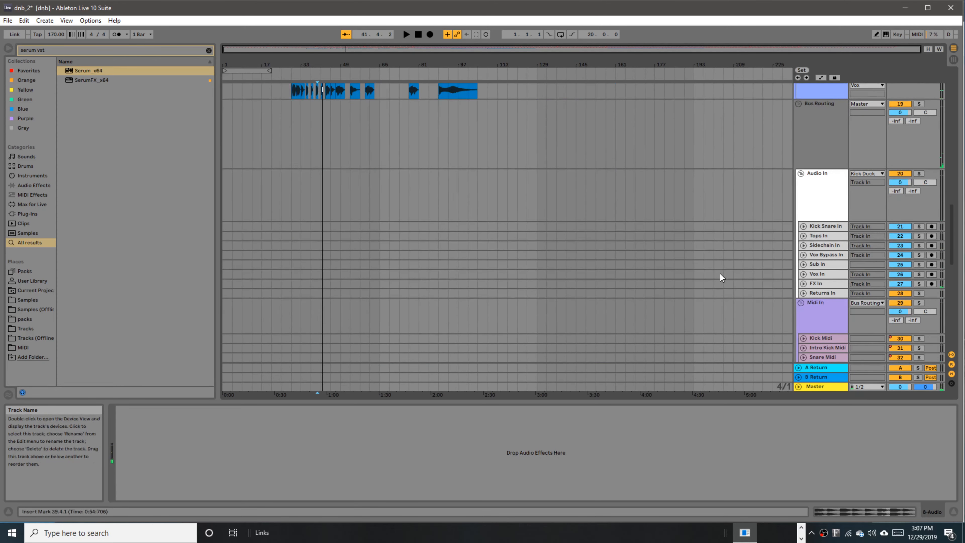
Step: Inspect the Click sampler on the Kick Midi track and fold the Midi In group
{"action": "scroll", "coordinate": [671, 267], "scroll_direction": "down", "scroll_amount": 3}
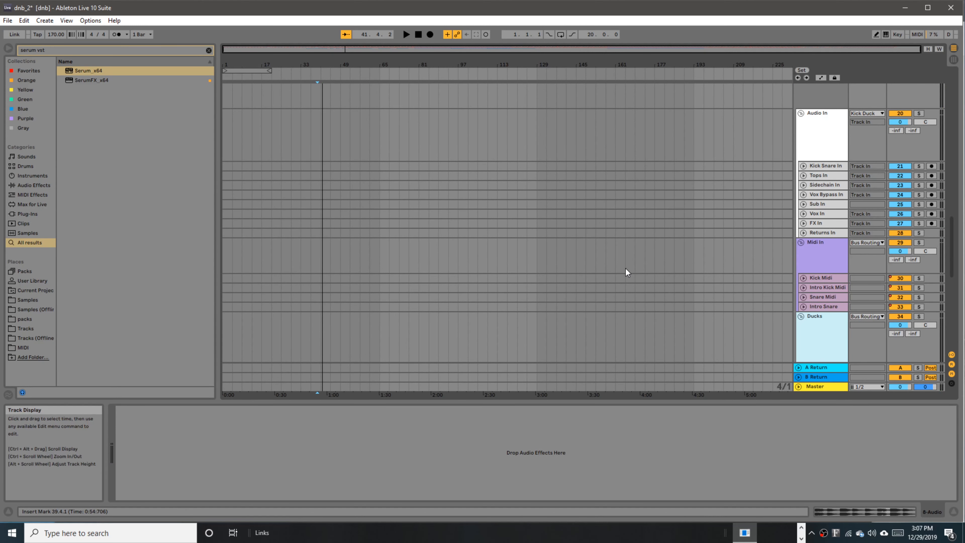
{"action": "scroll", "coordinate": [626, 268], "scroll_direction": "down", "scroll_amount": 5}
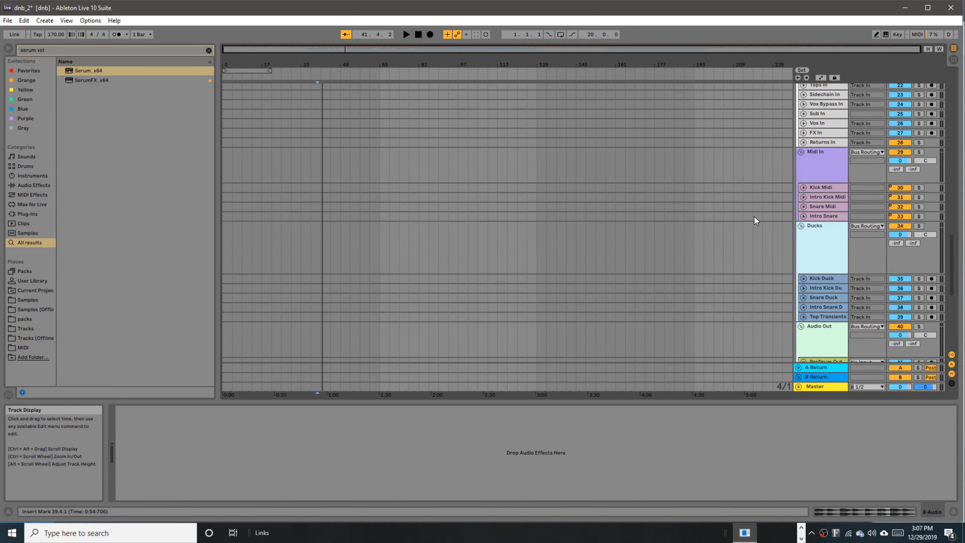
{"action": "left_click", "coordinate": [803, 187]}
{"action": "left_click", "coordinate": [810, 188]}
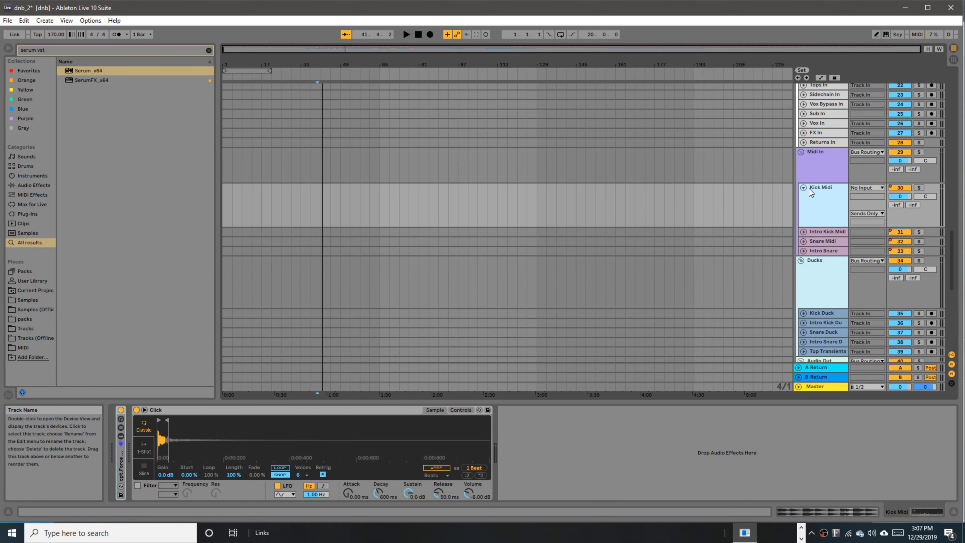
{"action": "left_click", "coordinate": [805, 187]}
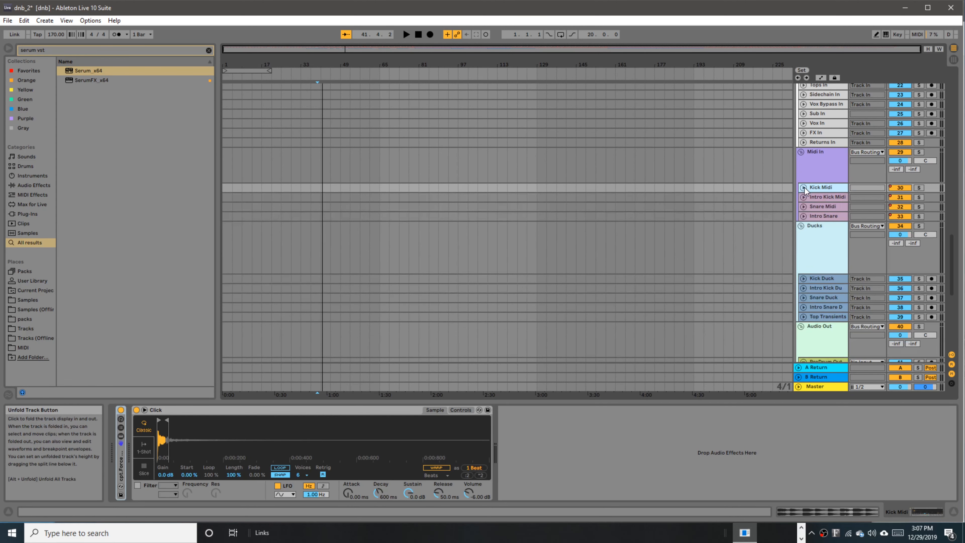
{"action": "left_click", "coordinate": [801, 152]}
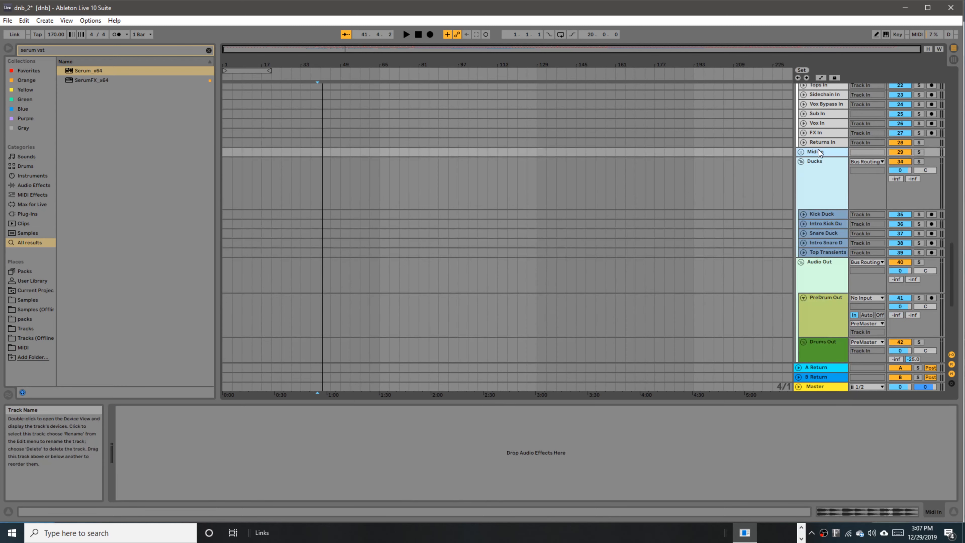
Step: Examine the sidechain source choices of the Live 8 Compressor on the Kick Duck track
{"action": "left_click", "coordinate": [818, 215]}
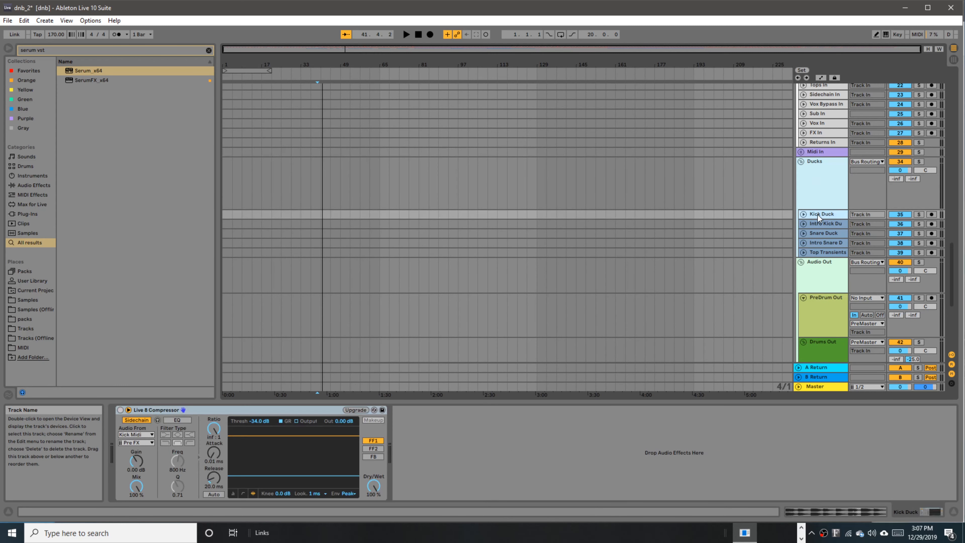
{"action": "left_click", "coordinate": [135, 432]}
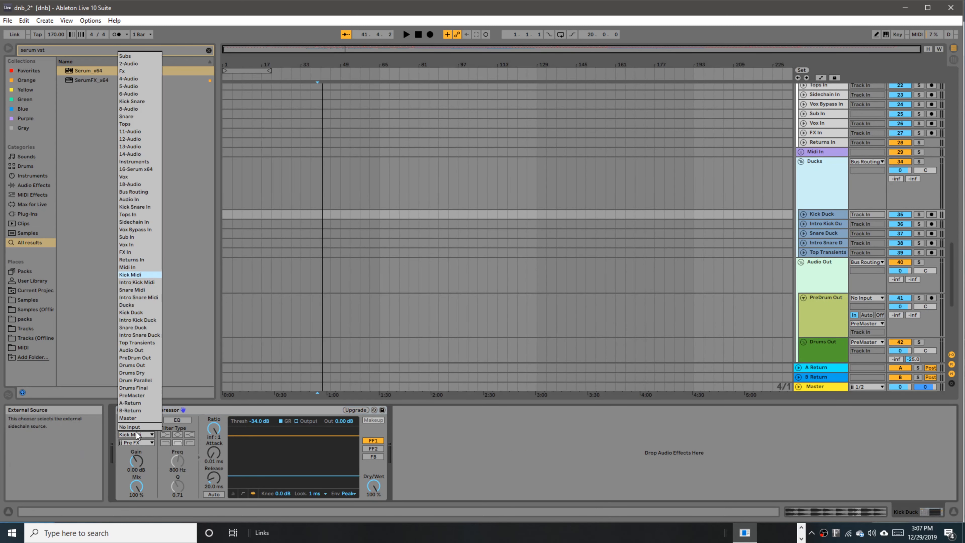
{"action": "left_click", "coordinate": [190, 305]}
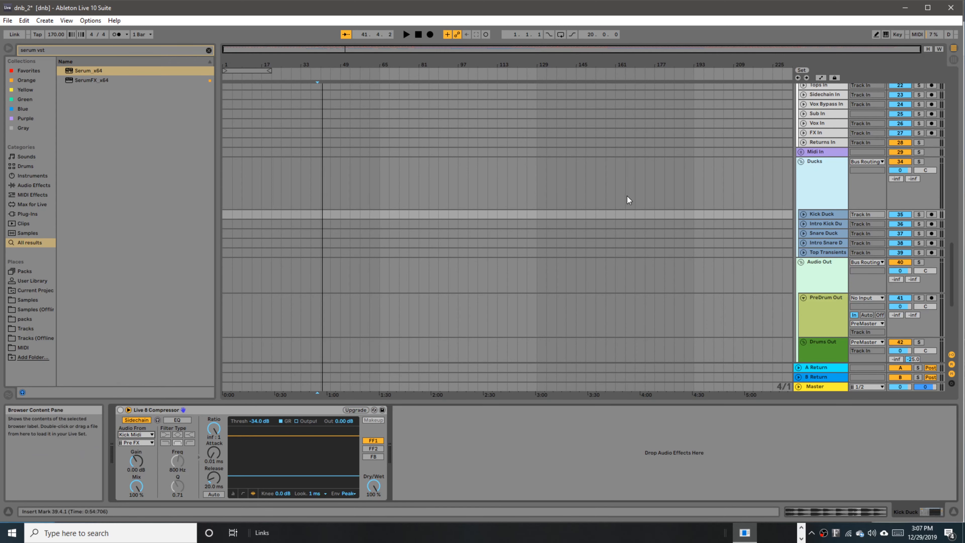
Step: Rename the 8 Audio track in the Kick Snare group as Kick
{"action": "scroll", "coordinate": [803, 170], "scroll_direction": "up", "scroll_amount": 8}
{"action": "scroll", "coordinate": [791, 220], "scroll_direction": "up", "scroll_amount": 10}
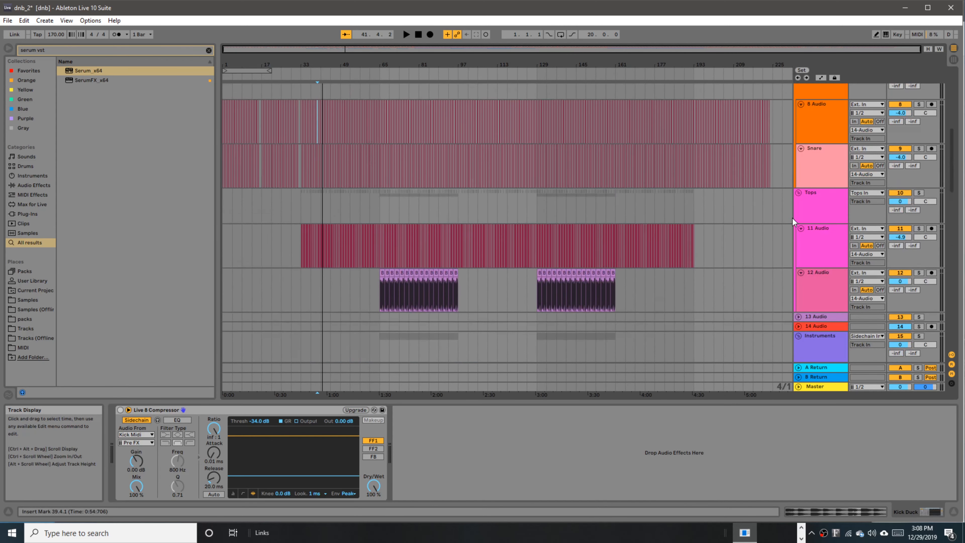
{"action": "left_click", "coordinate": [815, 135]}
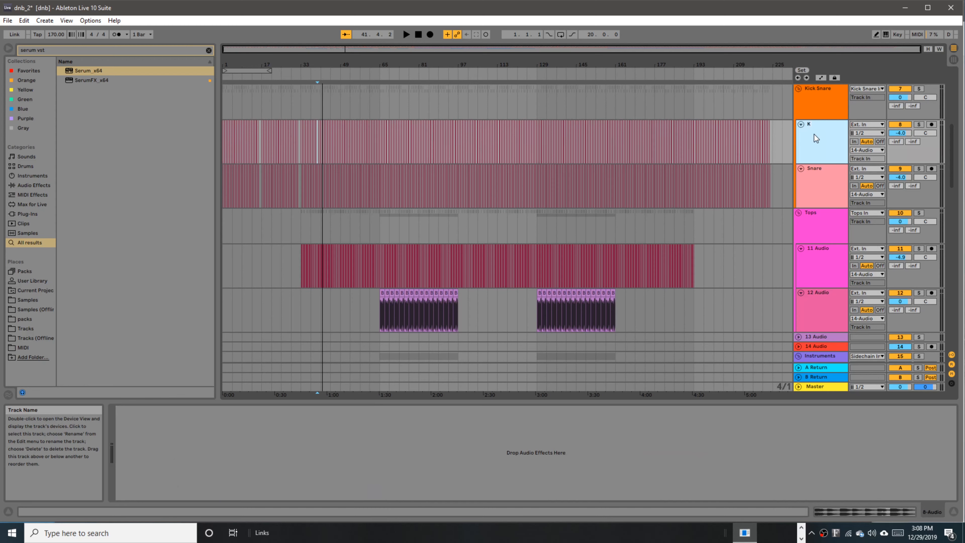
{"action": "type", "text": "iock"}
{"action": "key", "text": "Return"}
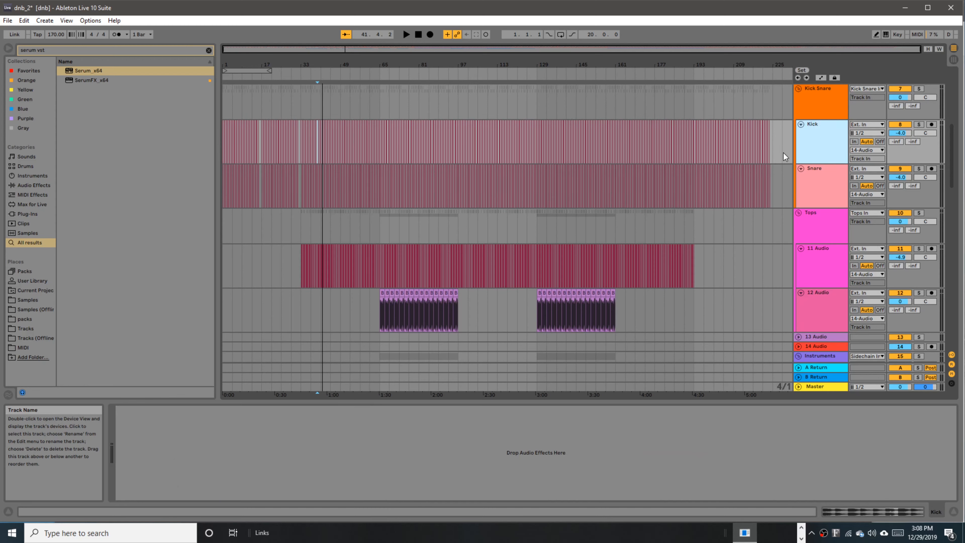
Step: Rename the two tracks in the Tops group: 11 Audio as Hats and 12 Audio as percs
{"action": "left_click", "coordinate": [824, 277]}
{"action": "key", "text": "ctrl+r"}
{"action": "type", "text": "Hats"}
{"action": "key", "text": "Return"}
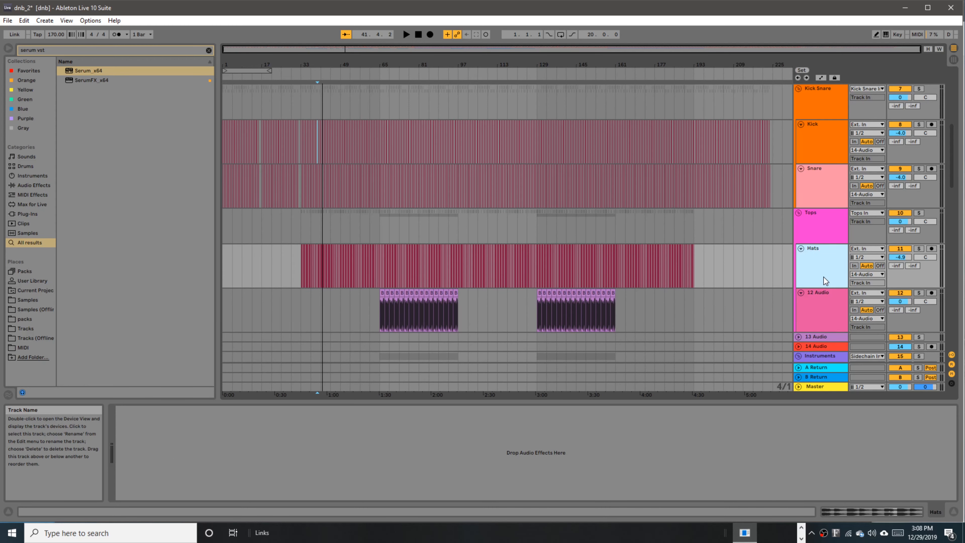
{"action": "left_click", "coordinate": [828, 300]}
{"action": "key", "text": "ctrl+r"}
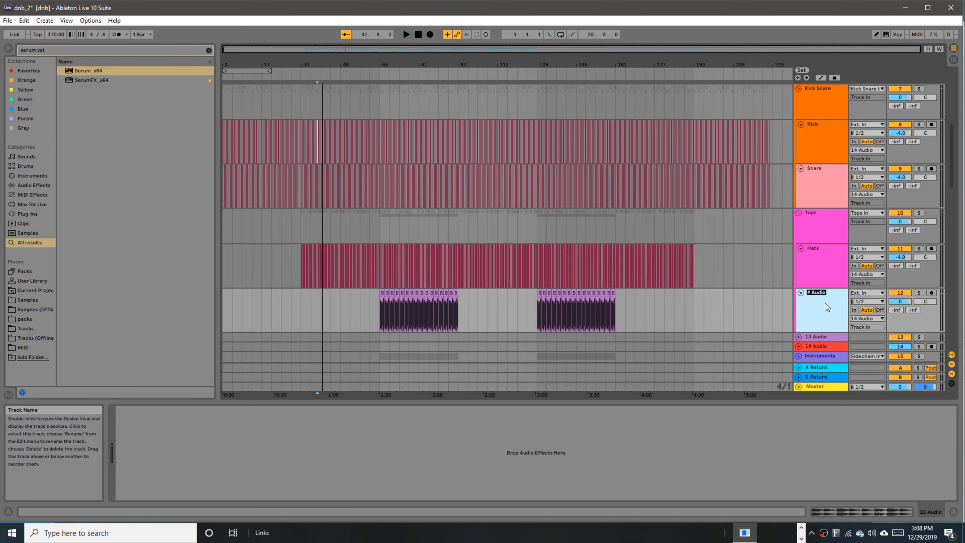
{"action": "type", "text": "percs"}
{"action": "key", "text": "Return"}
Step: Set the sidechain source of the Kick Duck track's compressor to Kick, tapped Pre FX
{"action": "scroll", "coordinate": [825, 304], "scroll_direction": "down", "scroll_amount": 5}
{"action": "scroll", "coordinate": [797, 285], "scroll_direction": "down", "scroll_amount": 15}
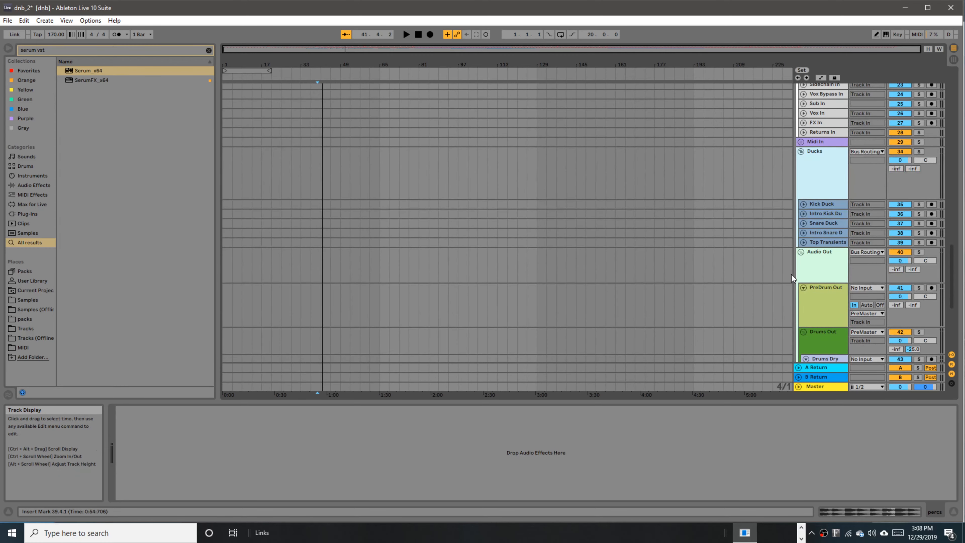
{"action": "scroll", "coordinate": [792, 274], "scroll_direction": "down", "scroll_amount": 7}
{"action": "scroll", "coordinate": [815, 230], "scroll_direction": "up", "scroll_amount": 5}
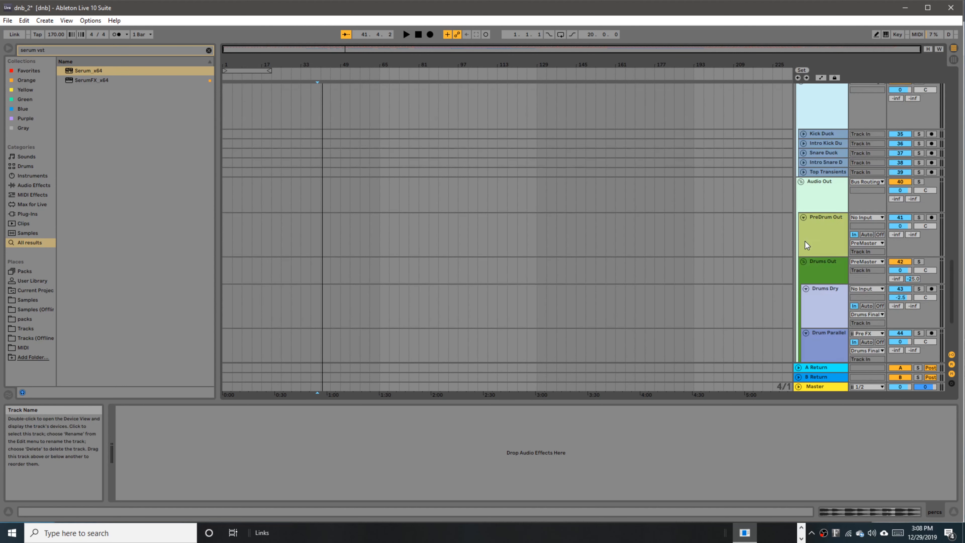
{"action": "left_click", "coordinate": [820, 224]}
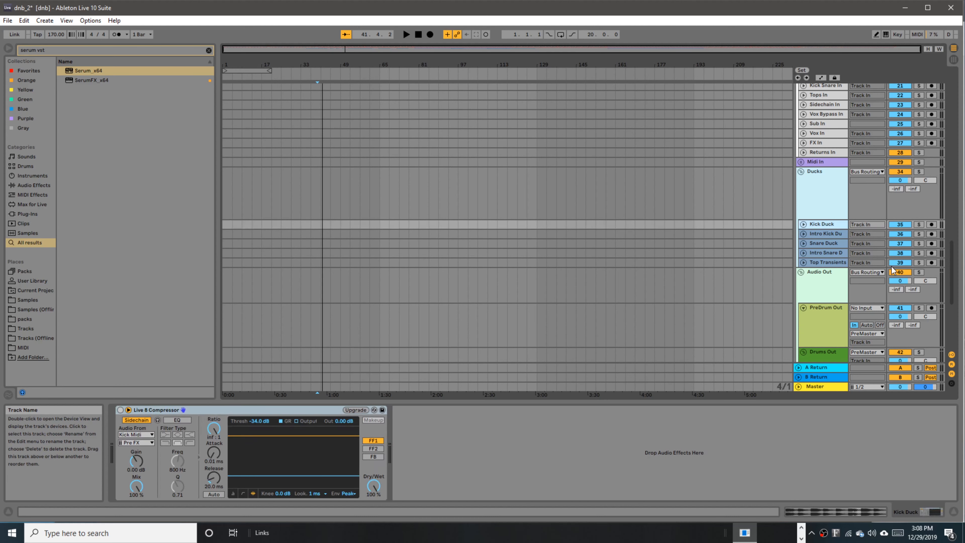
{"action": "left_click", "coordinate": [133, 434]}
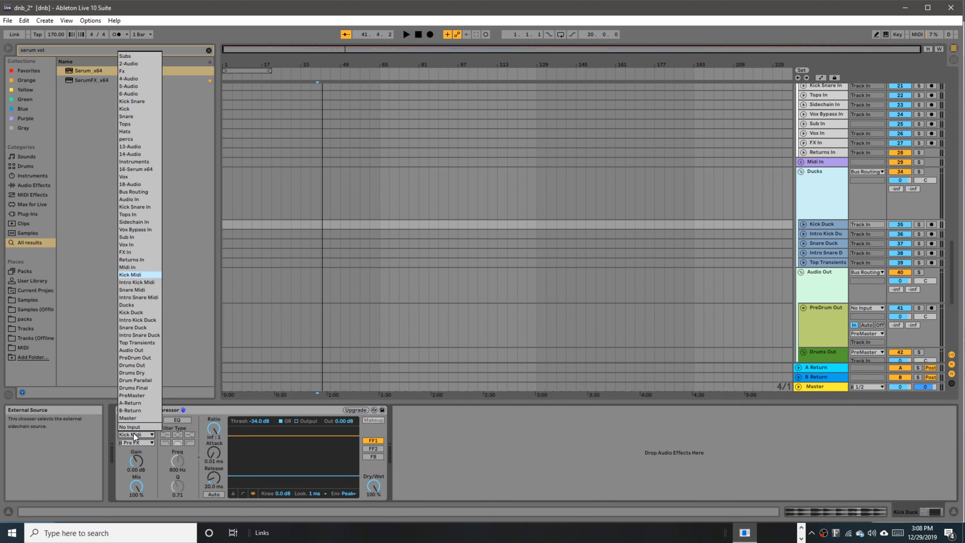
{"action": "left_click", "coordinate": [133, 109]}
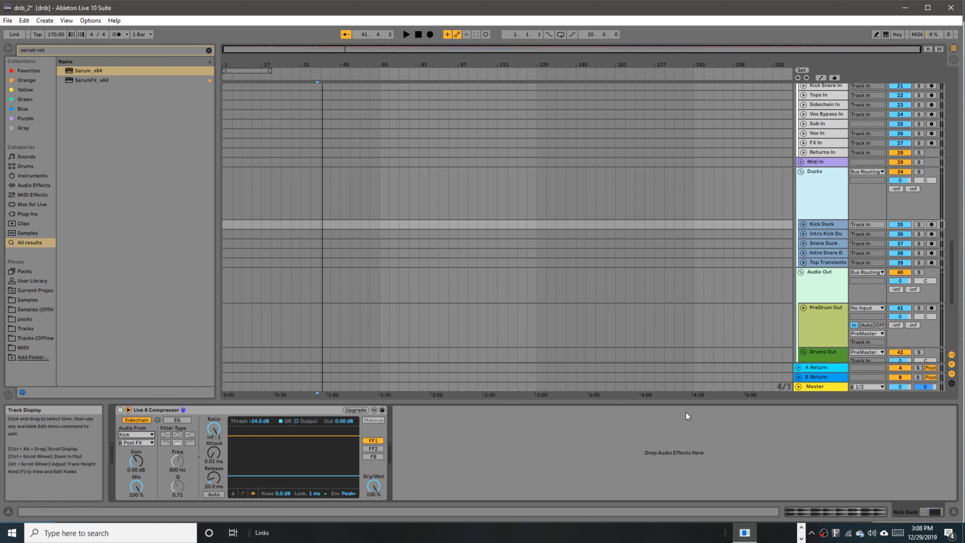
{"action": "left_click", "coordinate": [139, 442]}
{"action": "left_click", "coordinate": [141, 450]}
Step: Set the sidechain source of the Snare Duck track's compressor to Snare, tapped Pre FX
{"action": "scroll", "coordinate": [756, 266], "scroll_direction": "up", "scroll_amount": 5}
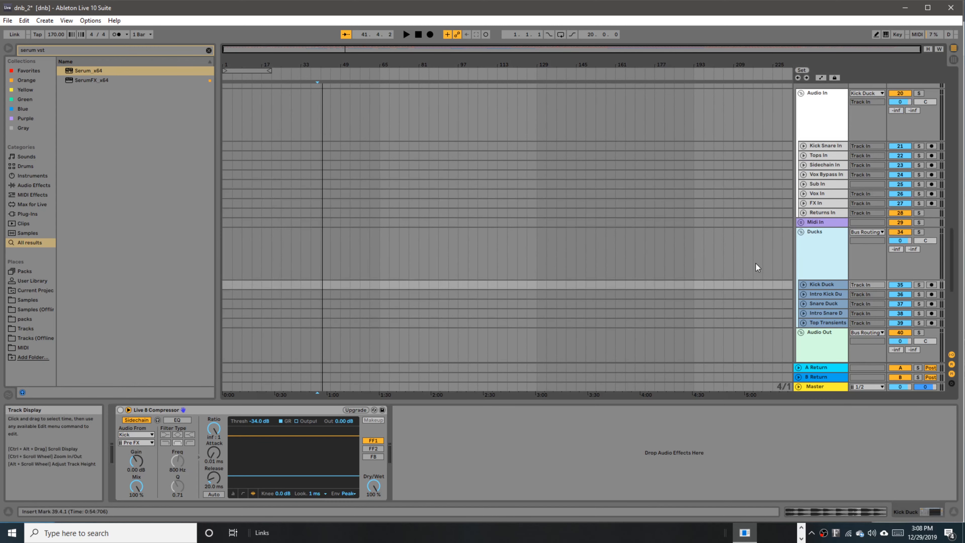
{"action": "scroll", "coordinate": [828, 266], "scroll_direction": "down", "scroll_amount": 4}
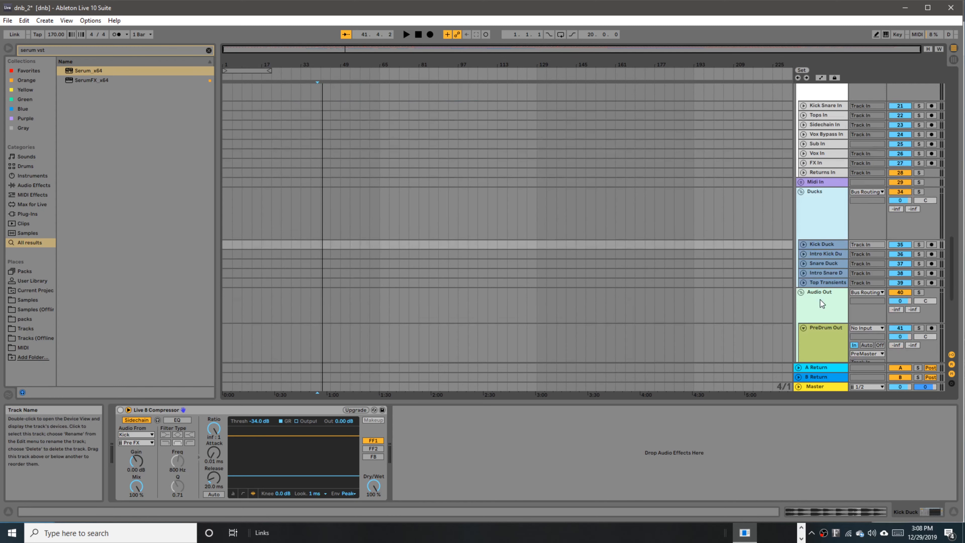
{"action": "left_click", "coordinate": [821, 254]}
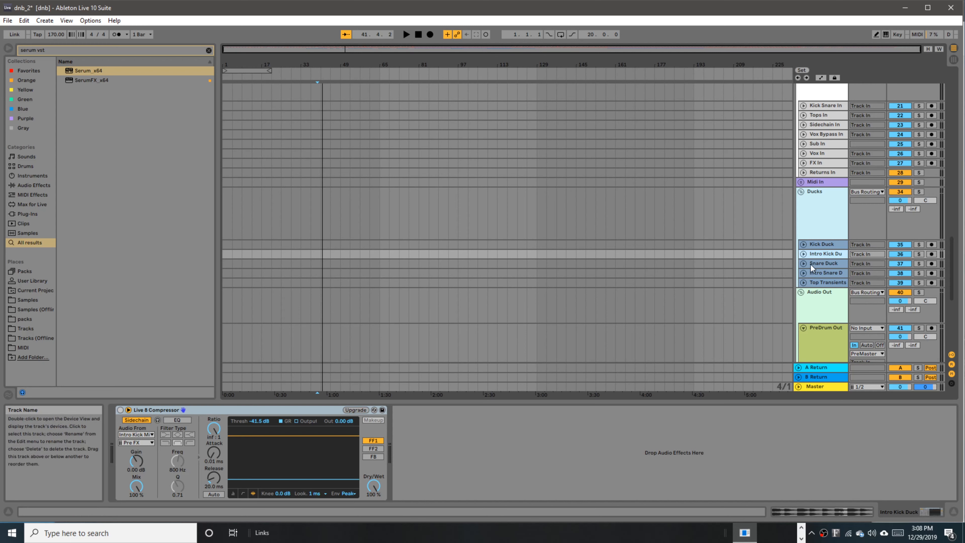
{"action": "left_click", "coordinate": [817, 264]}
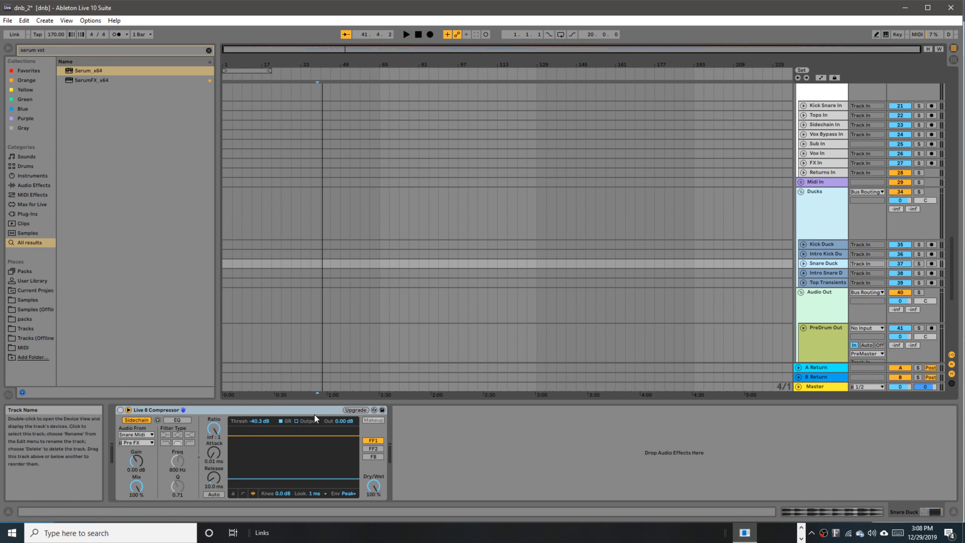
{"action": "left_click", "coordinate": [129, 434]}
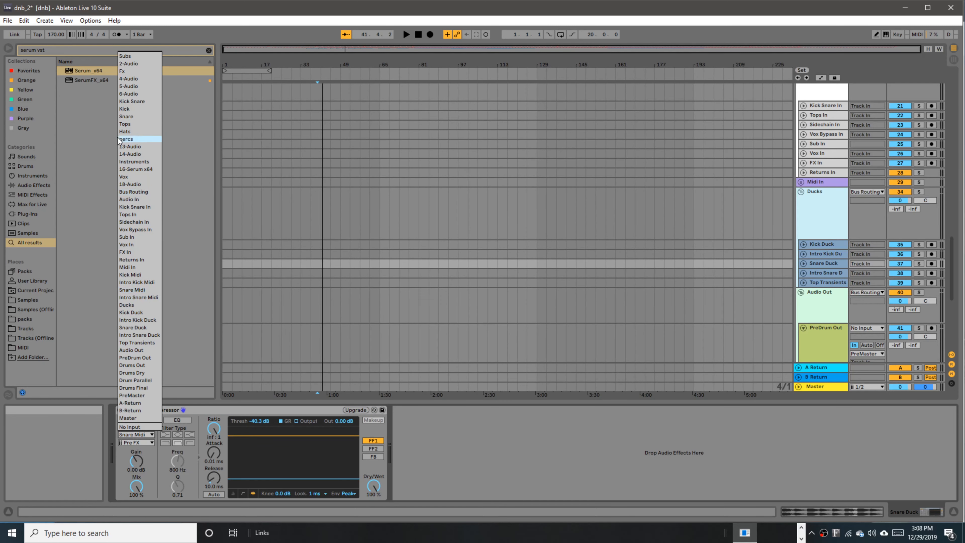
{"action": "left_click", "coordinate": [126, 116]}
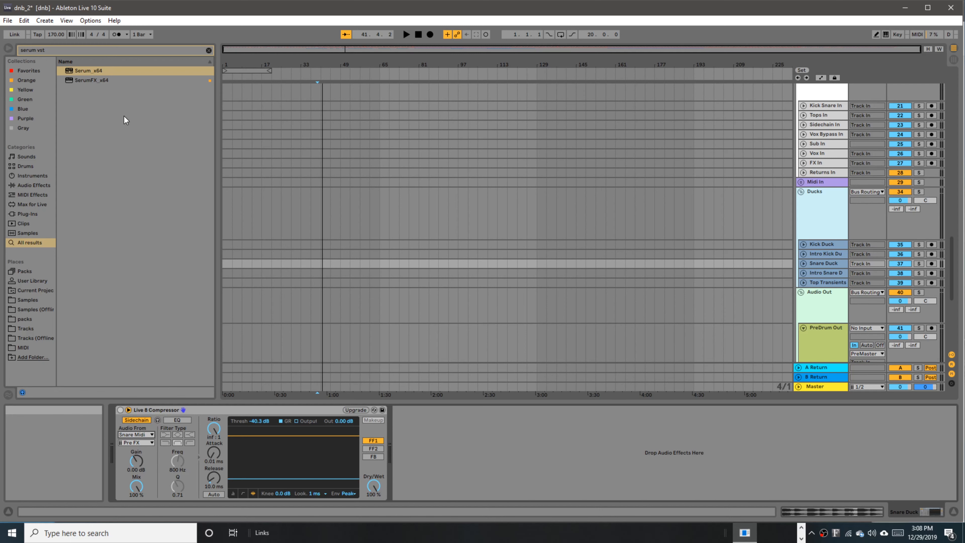
{"action": "left_click", "coordinate": [140, 443]}
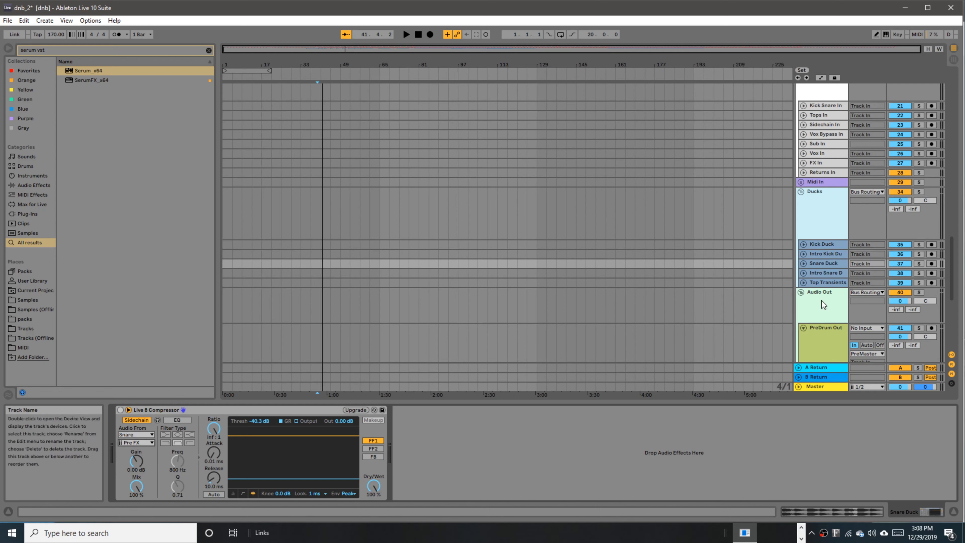
Step: Set the sidechain source of the Top Transients track's first compressor, currently fed by Kick Midi, to Kick
{"action": "left_click", "coordinate": [823, 270]}
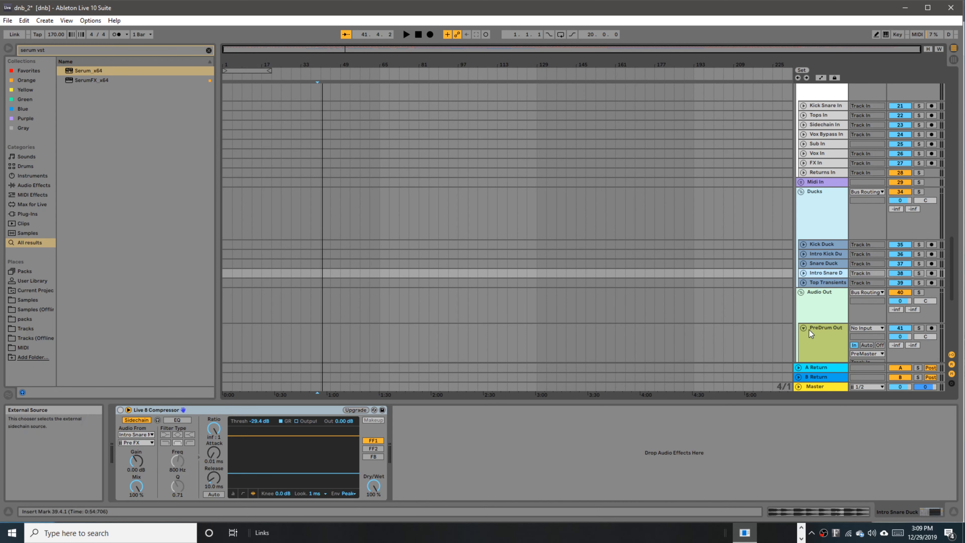
{"action": "left_click", "coordinate": [829, 284]}
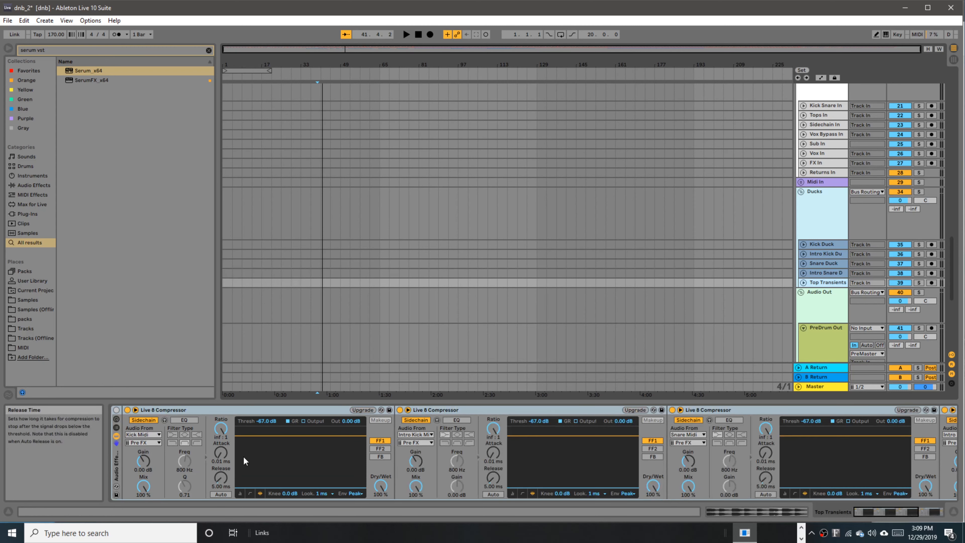
{"action": "left_click", "coordinate": [145, 437]}
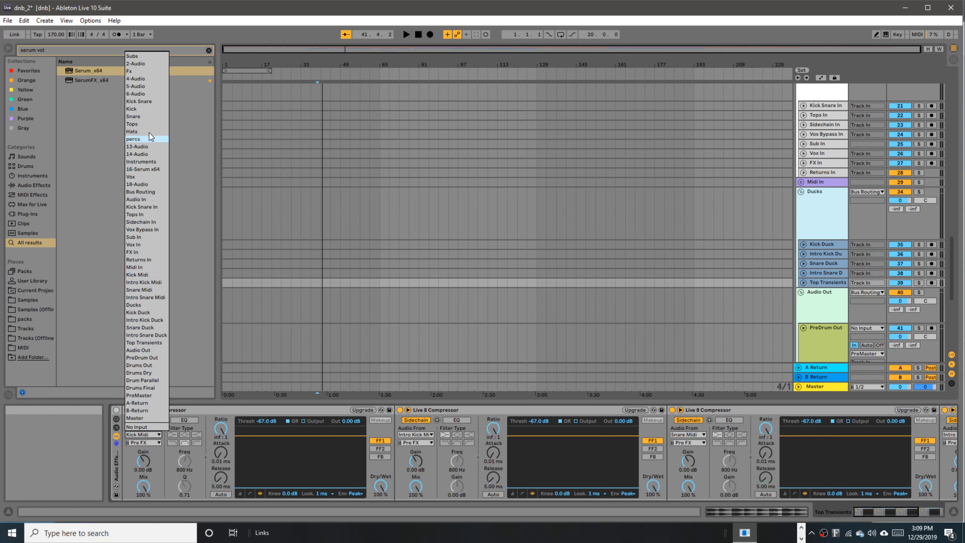
{"action": "left_click", "coordinate": [146, 109]}
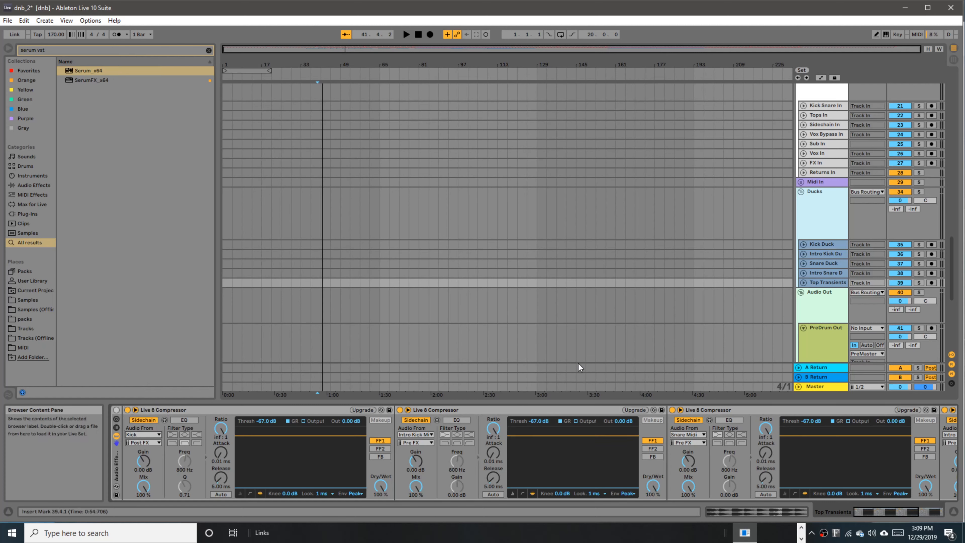
Step: Set the sidechain source of the Top Transients compressor fed by Snare Midi to Snare, and collapse the two intro compressors
{"action": "double_click", "coordinate": [440, 409]}
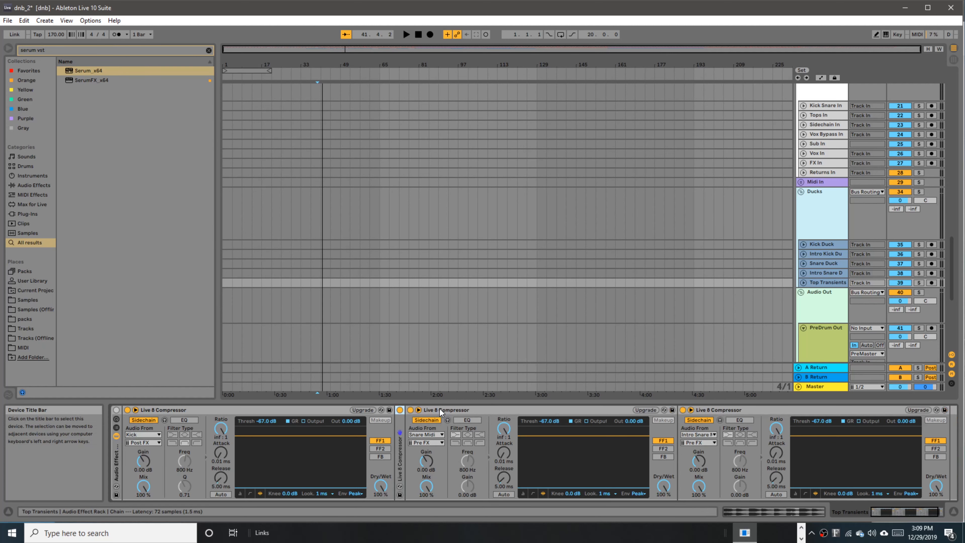
{"action": "left_click", "coordinate": [431, 435]}
{"action": "left_click", "coordinate": [435, 115]}
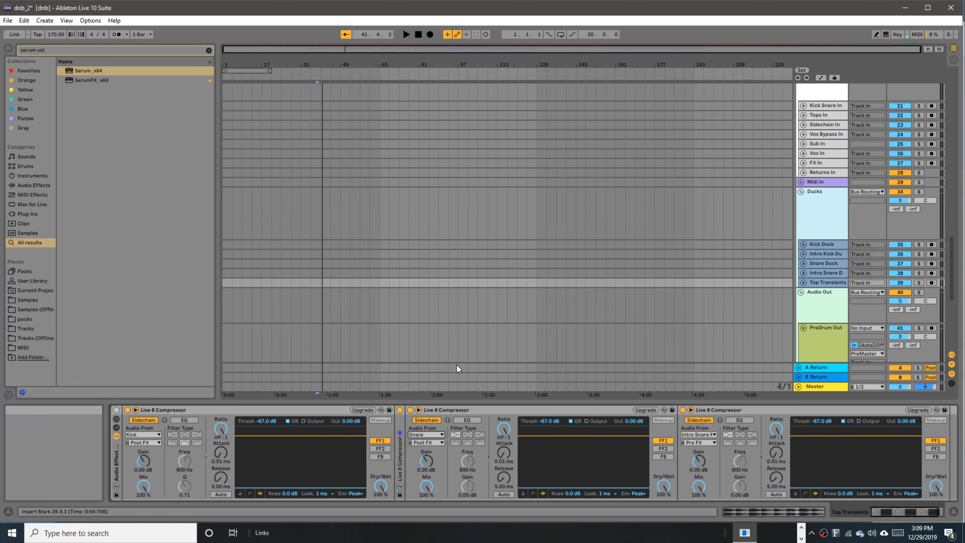
{"action": "double_click", "coordinate": [753, 408]}
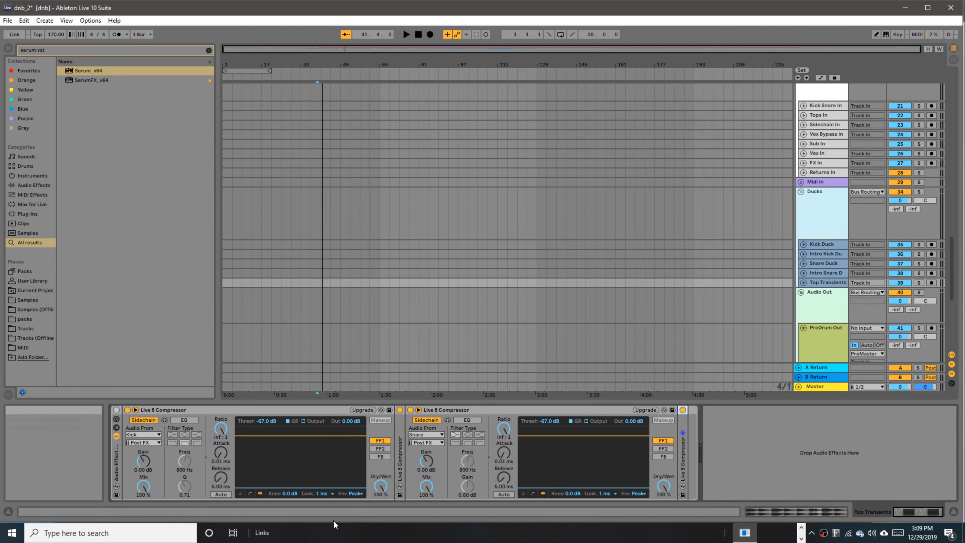
Step: Play a short passage and check the signal levels on the Audio Out group's tracks through to PreMaster
{"action": "left_click", "coordinate": [817, 303]}
{"action": "scroll", "coordinate": [821, 251], "scroll_direction": "down", "scroll_amount": 3}
{"action": "scroll", "coordinate": [822, 315], "scroll_direction": "down", "scroll_amount": 3}
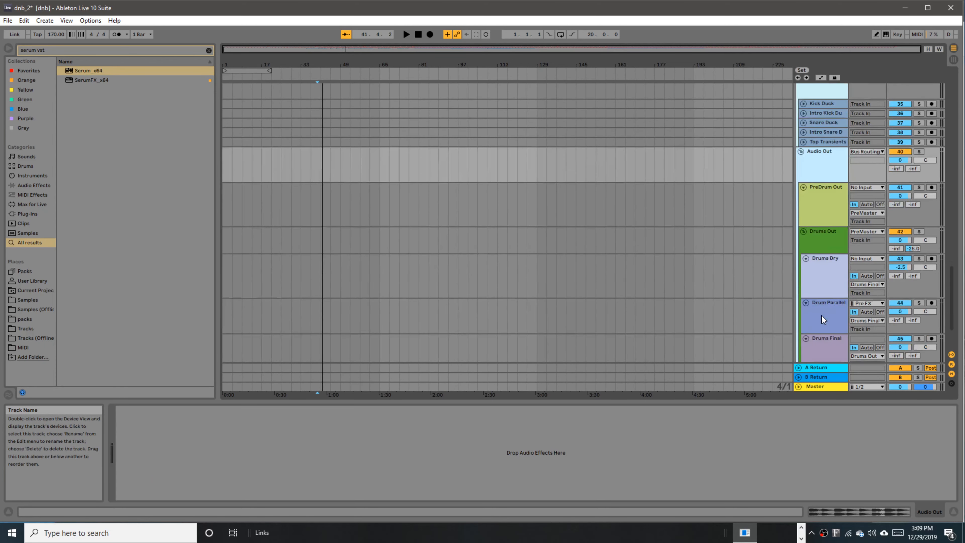
{"action": "scroll", "coordinate": [821, 205], "scroll_direction": "down", "scroll_amount": 3}
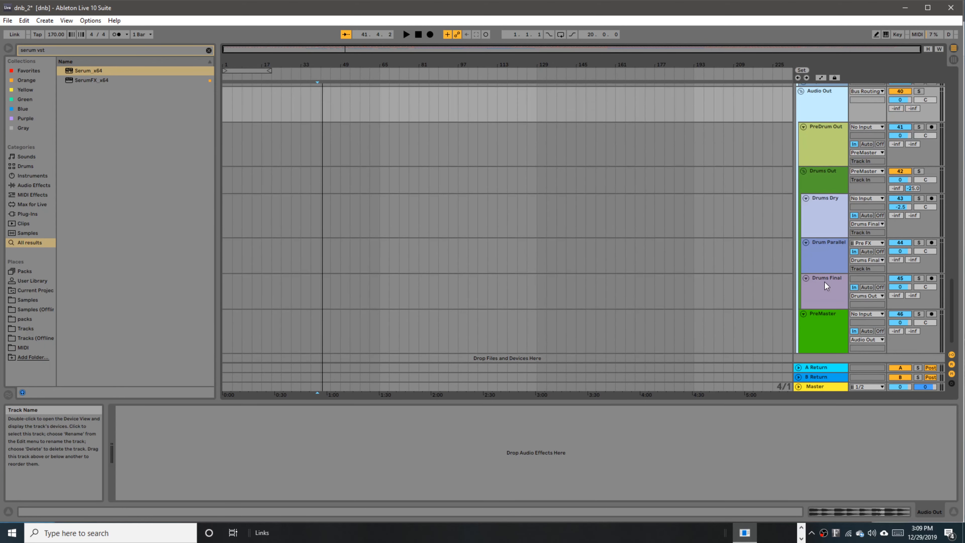
{"action": "key", "text": "space"}
{"action": "key", "text": "space"}
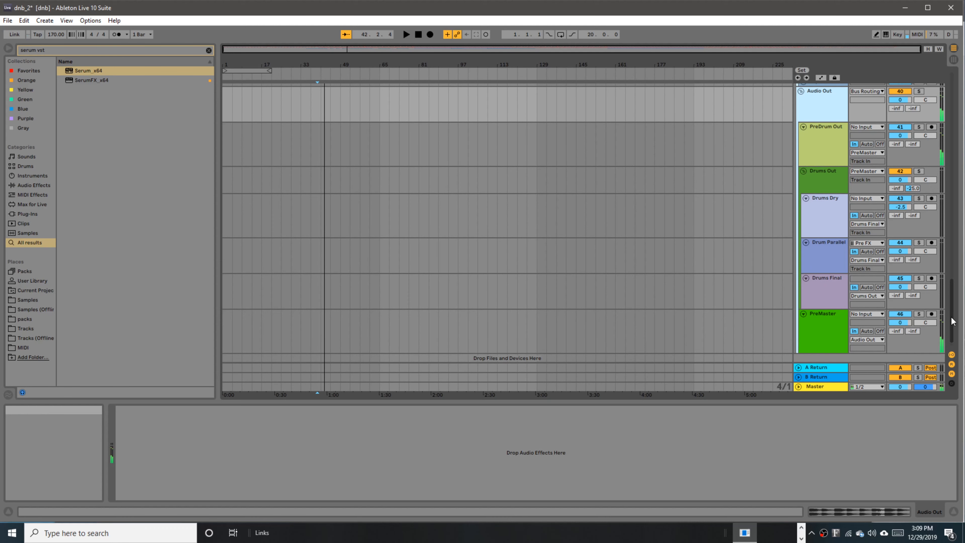
Step: Inspect the input and output routing of the Tops In and Kick Snare In tracks in the Audio In group
{"action": "left_click_drag", "start_coordinate": [954, 322], "coordinate": [954, 254]}
{"action": "left_click", "coordinate": [804, 223]}
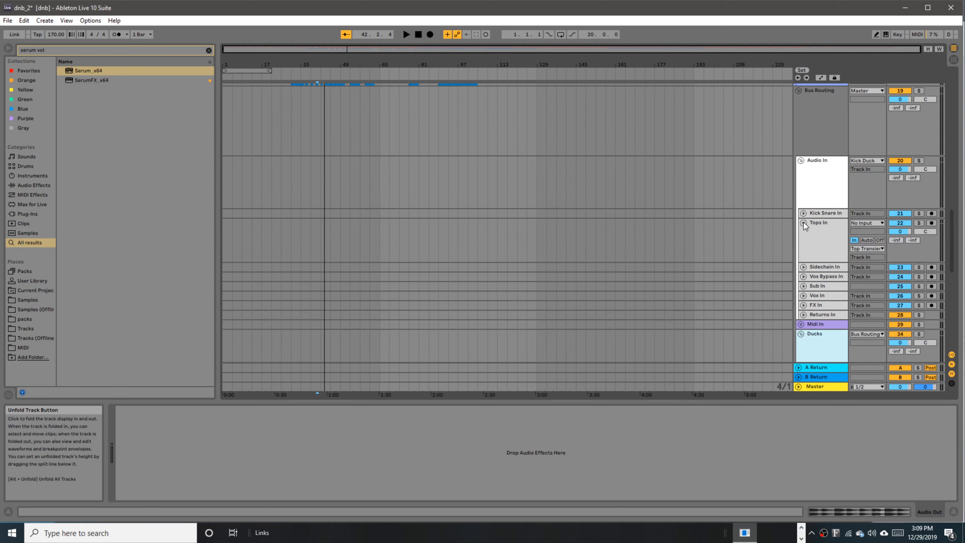
{"action": "left_click", "coordinate": [804, 222]}
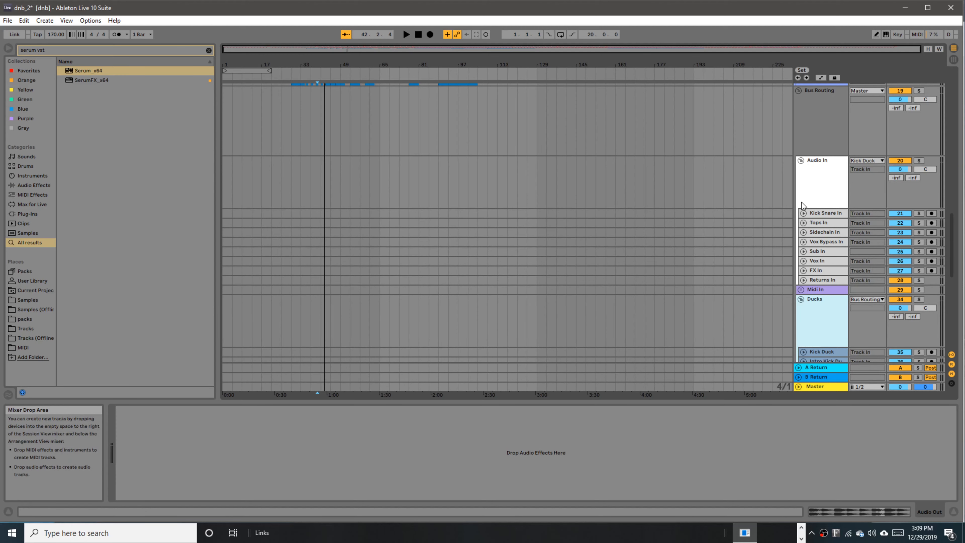
{"action": "left_click", "coordinate": [803, 213]}
{"action": "left_click", "coordinate": [804, 213]}
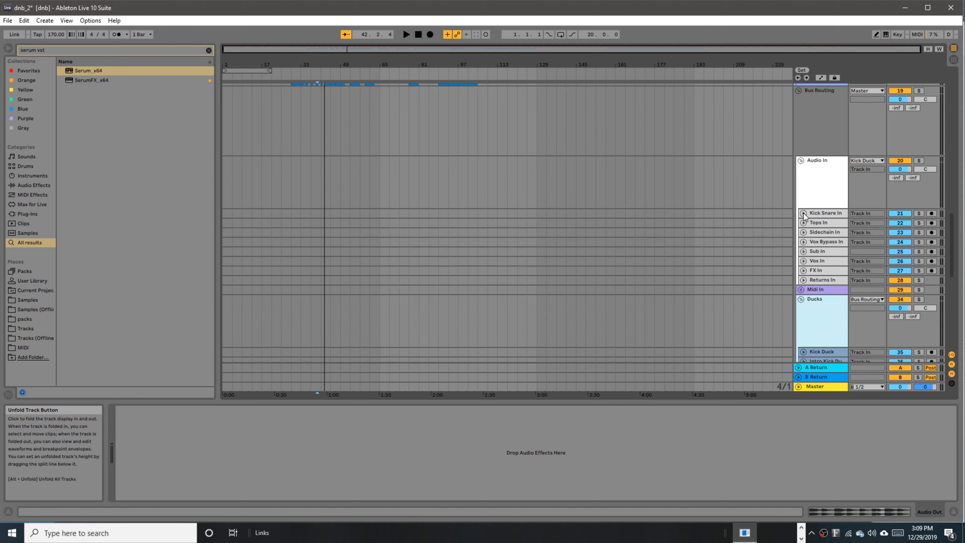
Step: Play the arrangement while examining the signal and device chains of the Drums Dry and Drums Final tracks
{"action": "scroll", "coordinate": [855, 299], "scroll_direction": "down", "scroll_amount": 8}
{"action": "key", "text": "space"}
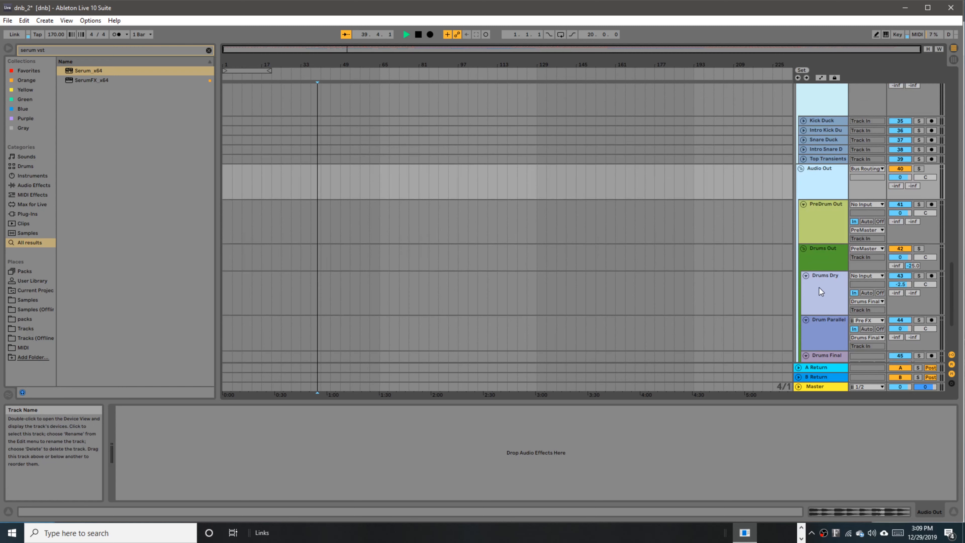
{"action": "left_click", "coordinate": [823, 291]}
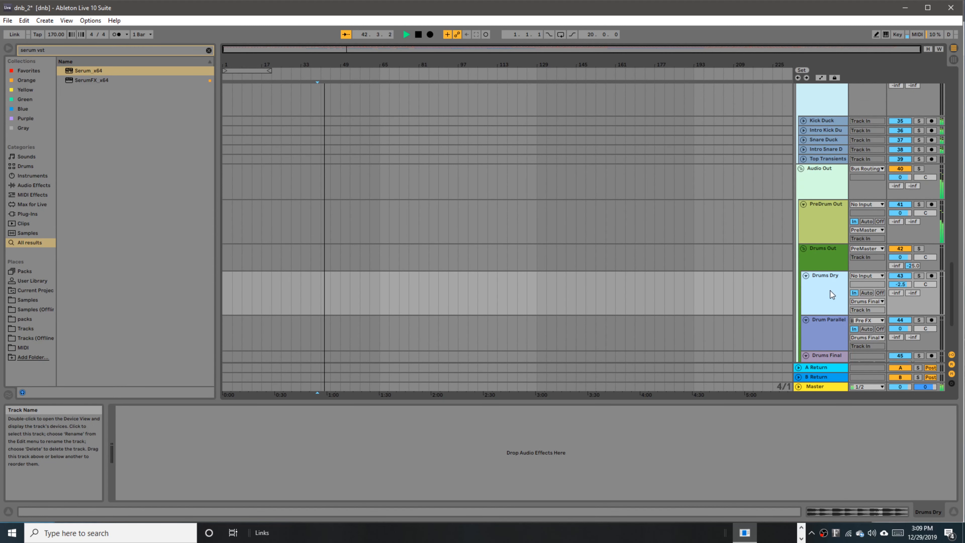
{"action": "scroll", "coordinate": [834, 339], "scroll_direction": "down", "scroll_amount": 3}
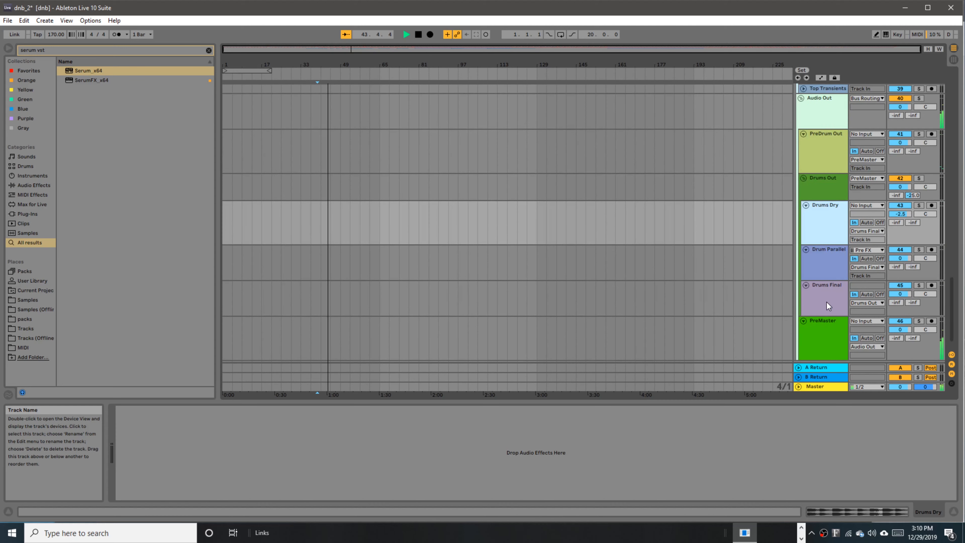
{"action": "left_click", "coordinate": [827, 302]}
{"action": "key", "text": "space"}
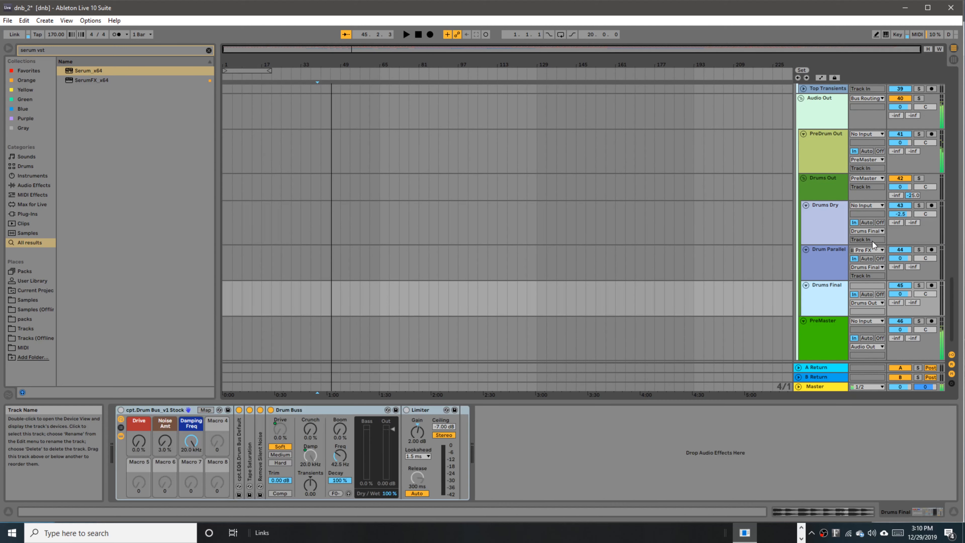
Step: Review the routing of the source tracks from Fx through Vox and compare it with the bus tracks
{"action": "scroll", "coordinate": [935, 147], "scroll_direction": "up", "scroll_amount": 20}
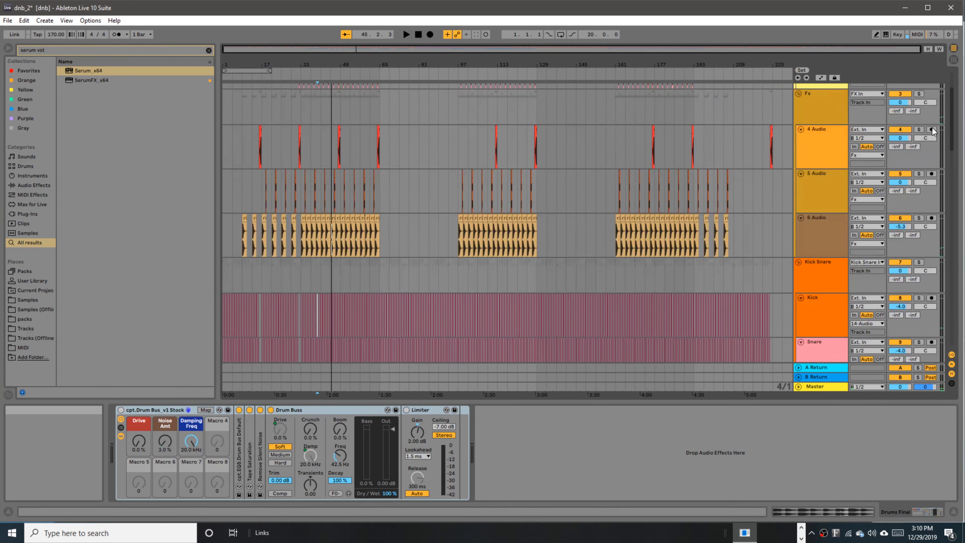
{"action": "scroll", "coordinate": [930, 114], "scroll_direction": "down", "scroll_amount": 6}
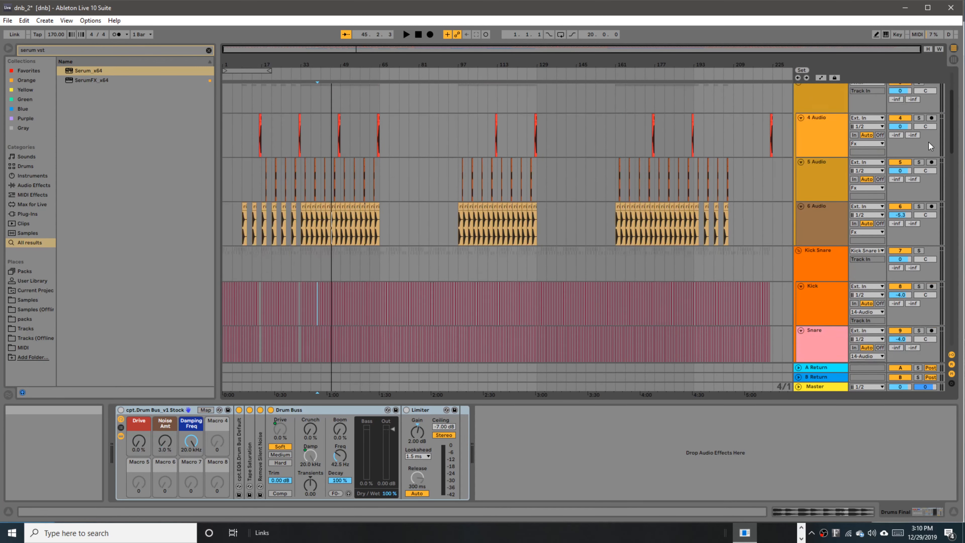
{"action": "scroll", "coordinate": [929, 153], "scroll_direction": "down", "scroll_amount": 7}
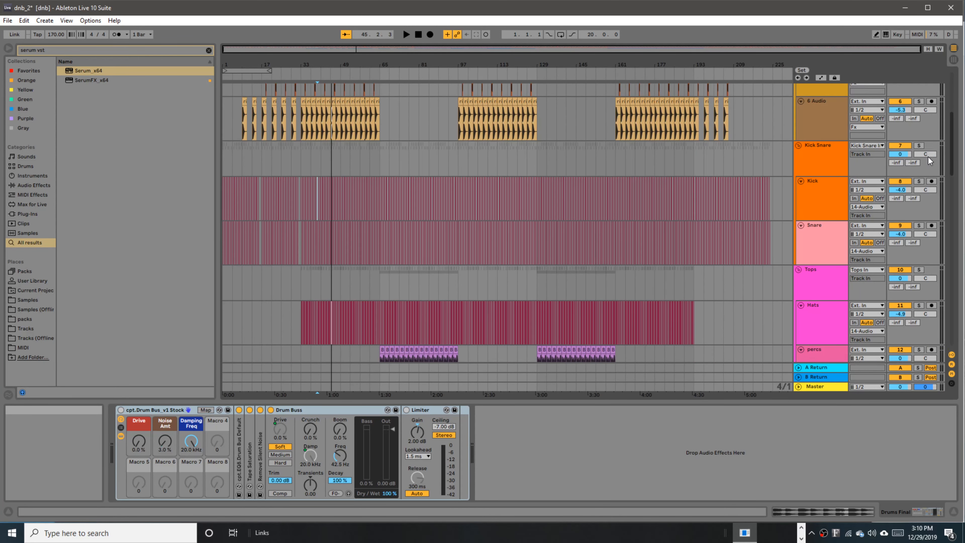
{"action": "scroll", "coordinate": [928, 191], "scroll_direction": "down", "scroll_amount": 1}
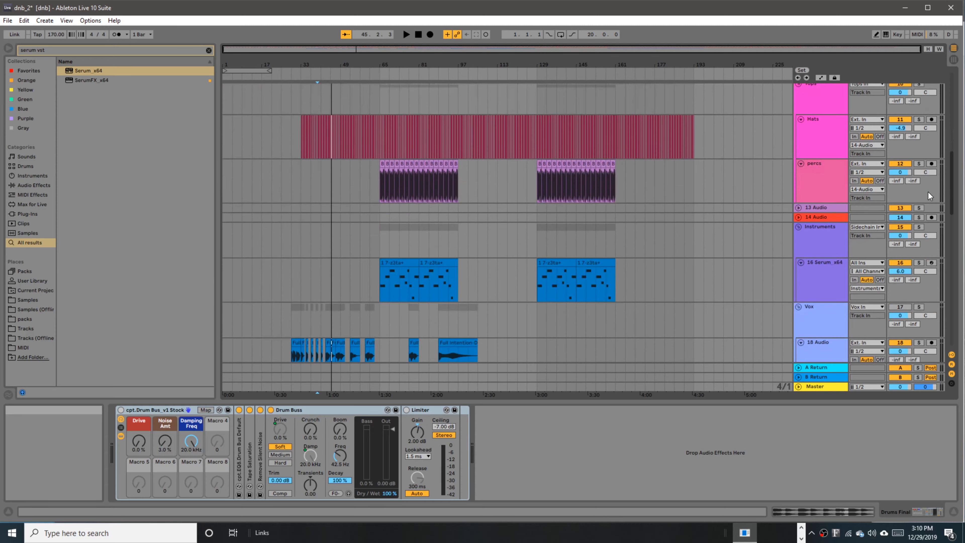
{"action": "scroll", "coordinate": [926, 167], "scroll_direction": "up", "scroll_amount": 8}
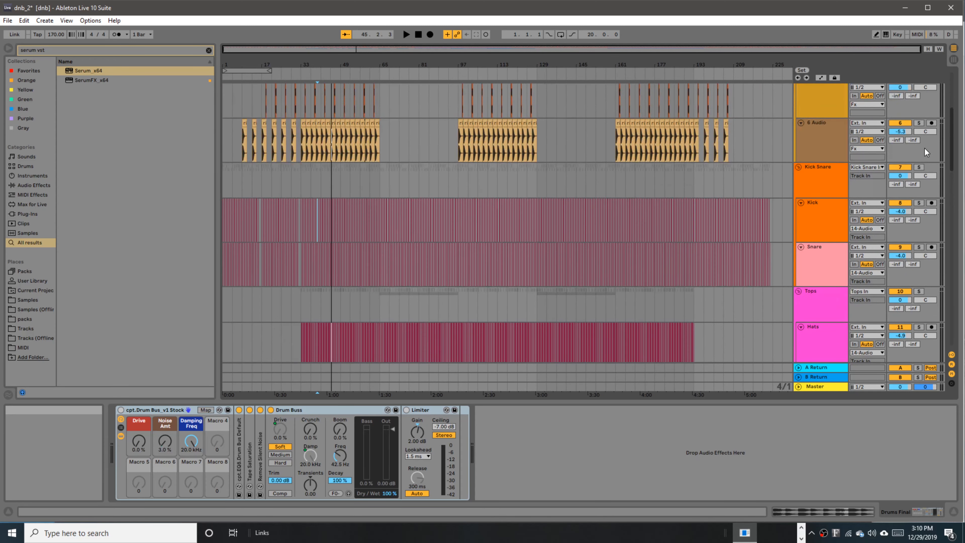
{"action": "scroll", "coordinate": [925, 150], "scroll_direction": "down", "scroll_amount": 20}
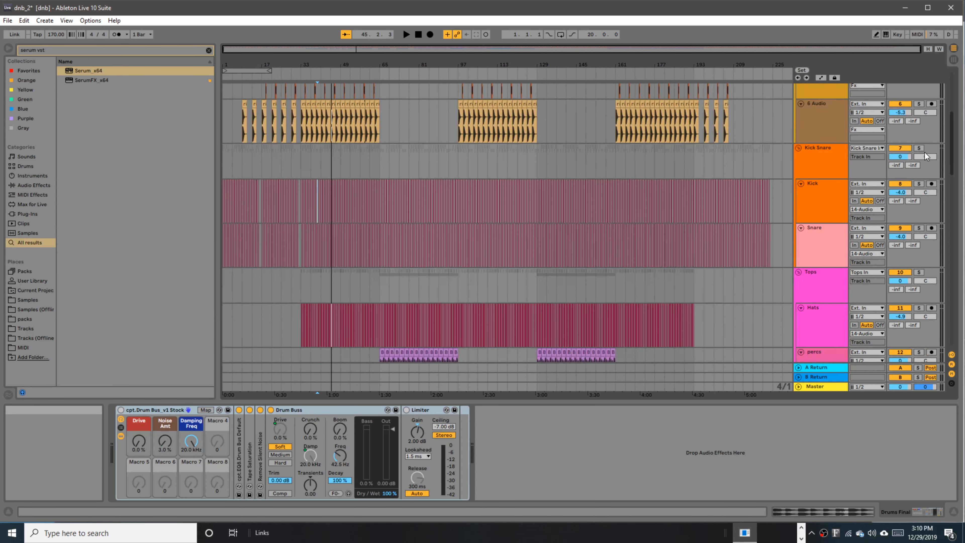
{"action": "scroll", "coordinate": [928, 334], "scroll_direction": "up", "scroll_amount": 3}
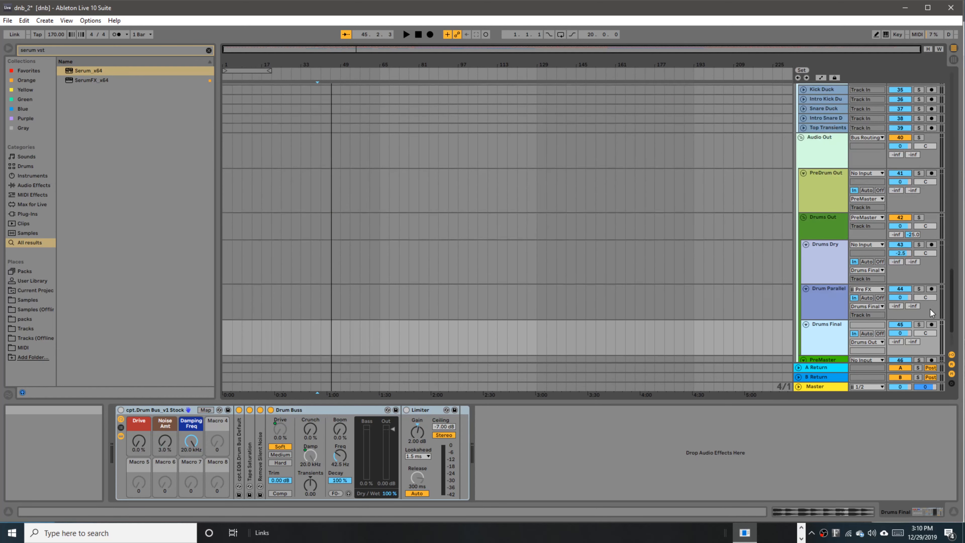
{"action": "scroll", "coordinate": [931, 308], "scroll_direction": "up", "scroll_amount": 6}
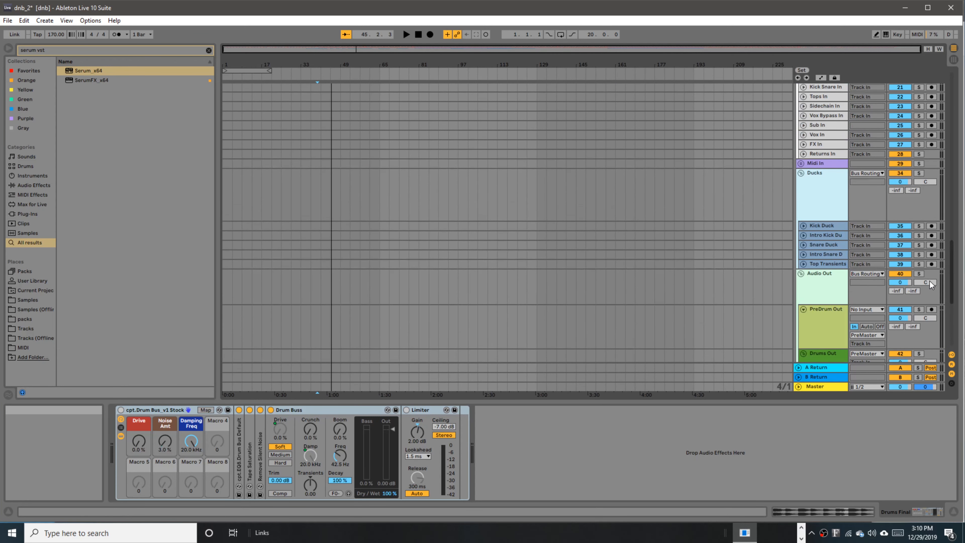
Step: Play the passage again and check which Ducks and Audio Out tracks receive signal
{"action": "key", "text": "space"}
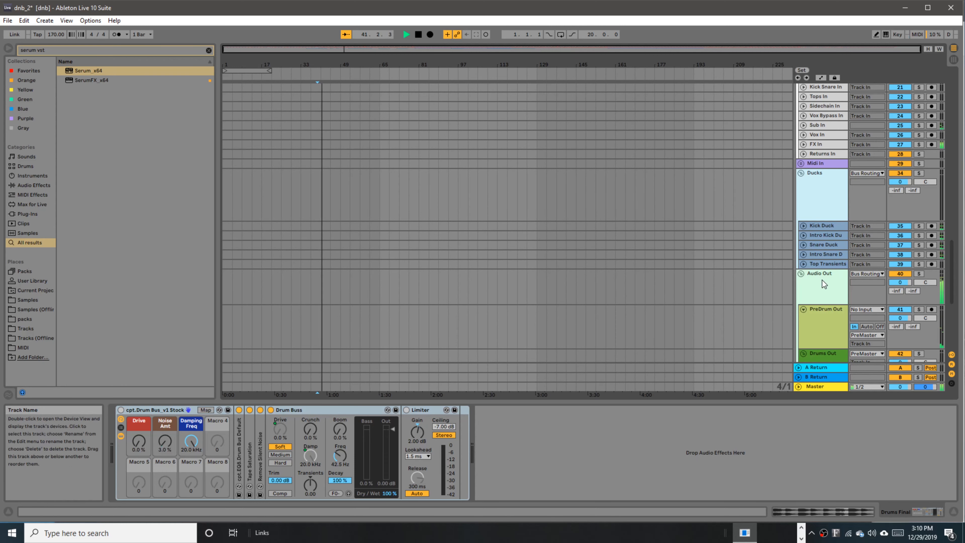
{"action": "scroll", "coordinate": [822, 280], "scroll_direction": "down", "scroll_amount": 2}
{"action": "key", "text": "space"}
{"action": "scroll", "coordinate": [822, 280], "scroll_direction": "down", "scroll_amount": 3}
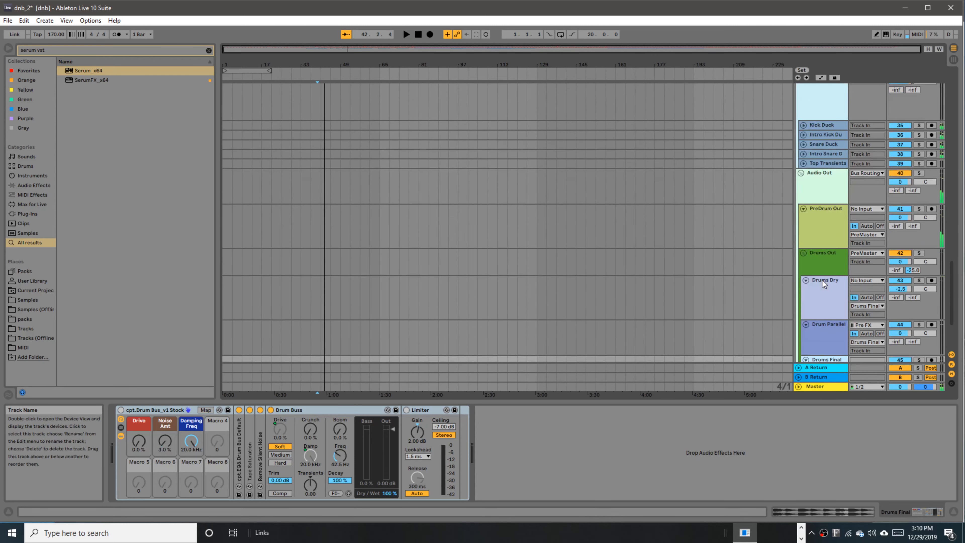
{"action": "scroll", "coordinate": [809, 243], "scroll_direction": "down", "scroll_amount": 3}
{"action": "scroll", "coordinate": [809, 243], "scroll_direction": "up", "scroll_amount": 7}
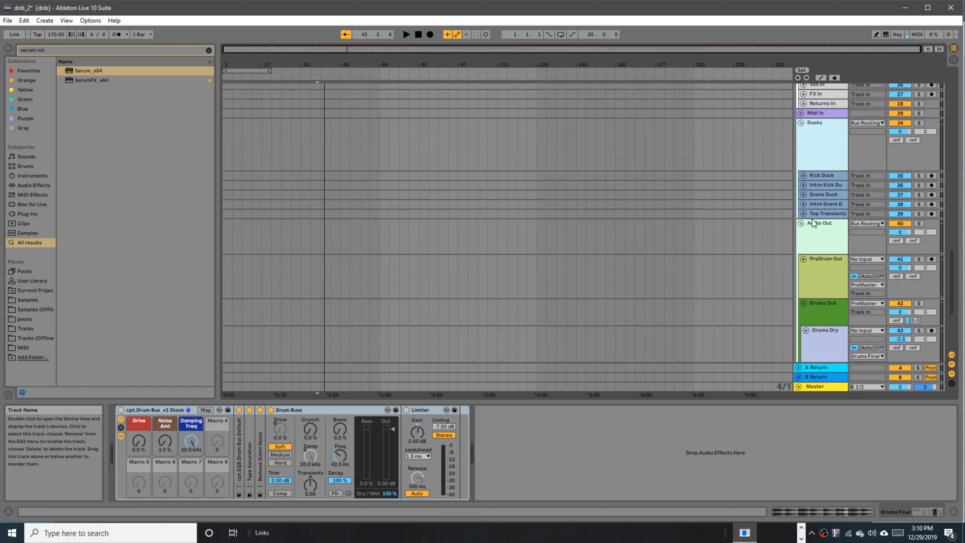
Step: Inspect the Top Transients track's output routing, and monitor the Audio In and Ducks levels during playback
{"action": "left_click", "coordinate": [805, 254]}
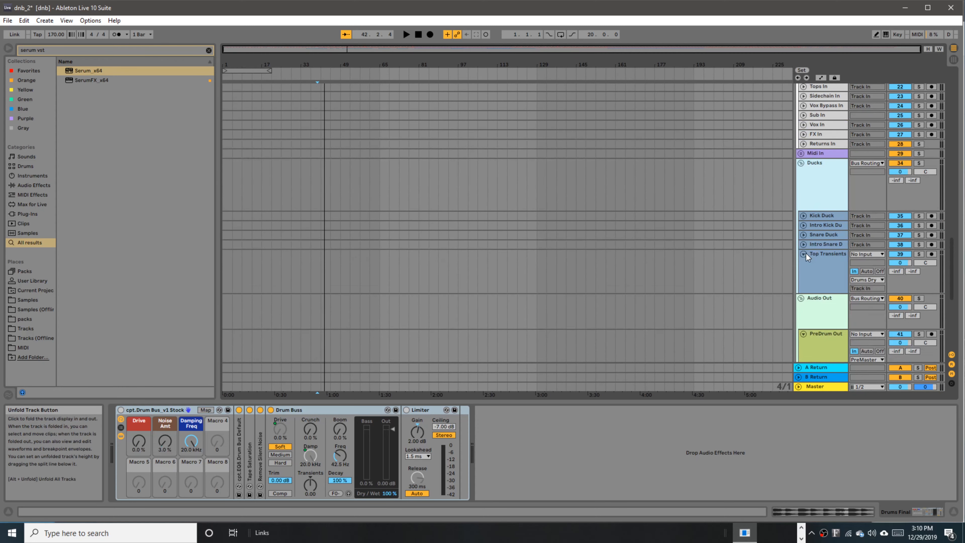
{"action": "key", "text": "space"}
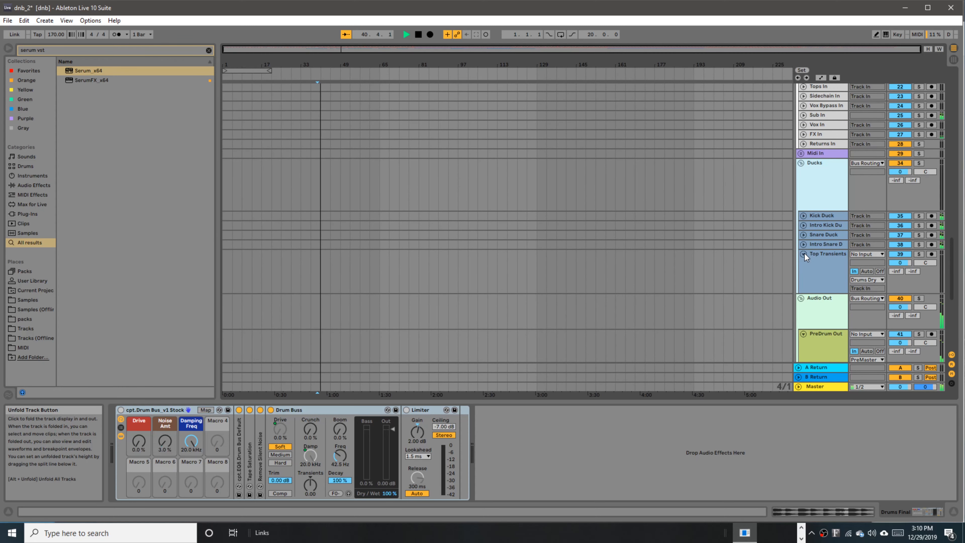
{"action": "left_click", "coordinate": [804, 253]}
{"action": "scroll", "coordinate": [804, 254], "scroll_direction": "up", "scroll_amount": 3}
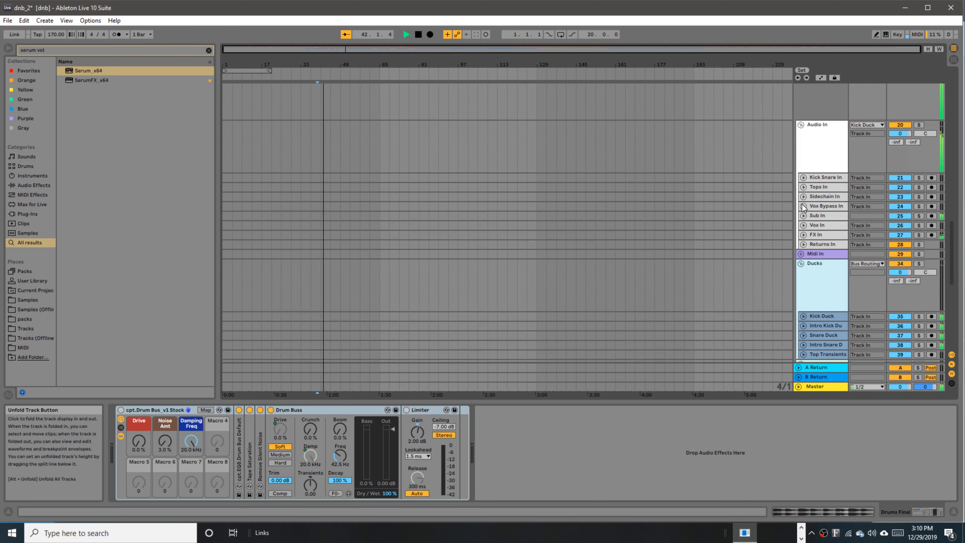
{"action": "key", "text": "space"}
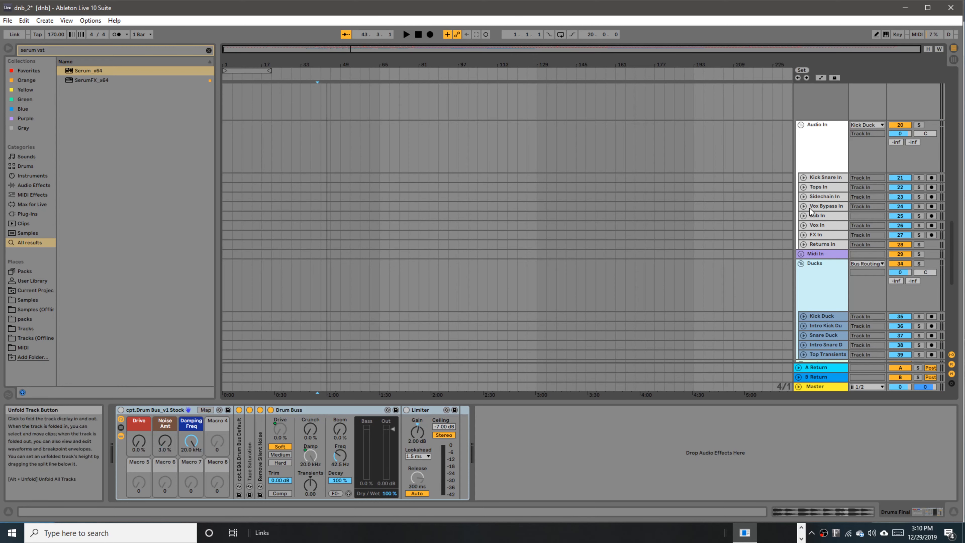
Step: Recheck the Kick Snare In track's routing and devices, and examine the Drums Dry track
{"action": "left_click", "coordinate": [817, 177]}
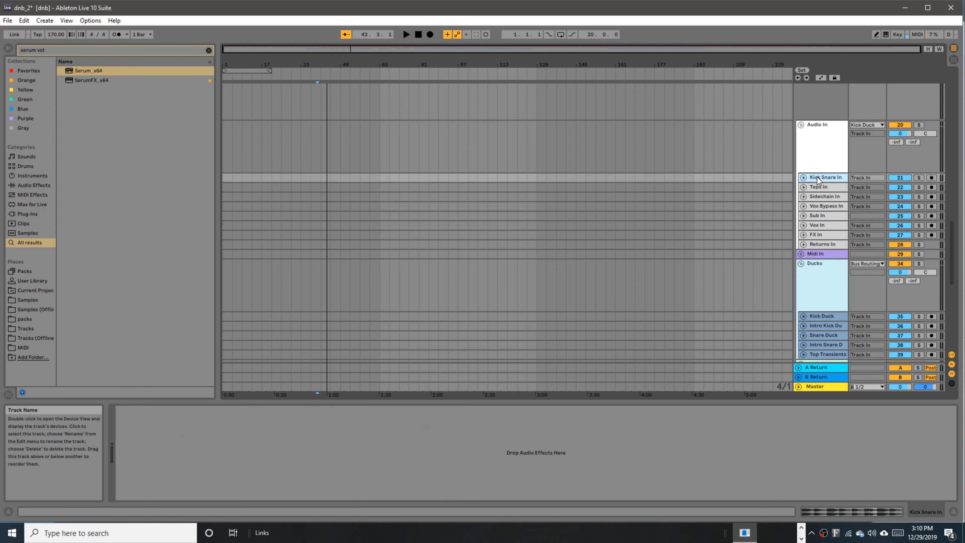
{"action": "left_click", "coordinate": [803, 177]}
{"action": "left_click", "coordinate": [805, 177]}
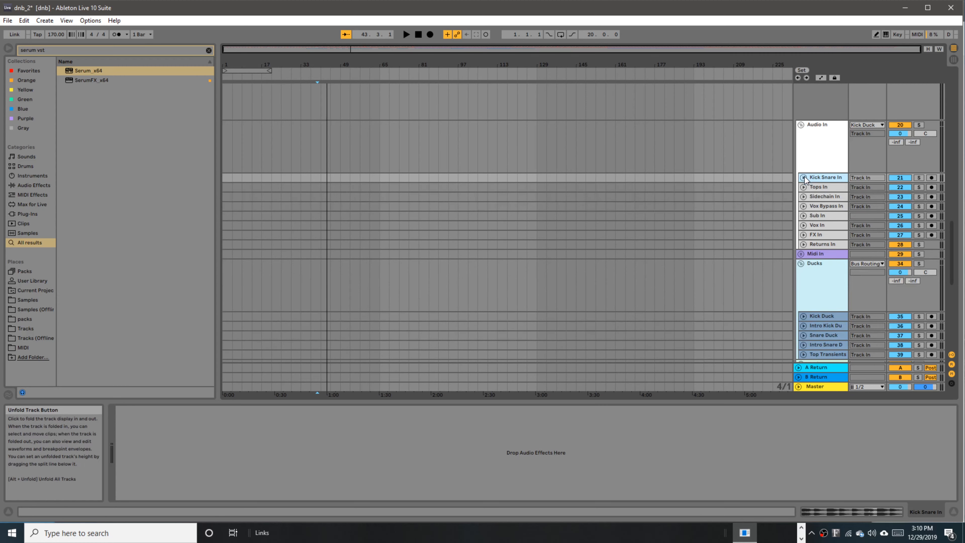
{"action": "scroll", "coordinate": [824, 316], "scroll_direction": "down", "scroll_amount": 5}
{"action": "scroll", "coordinate": [826, 314], "scroll_direction": "down", "scroll_amount": 3}
{"action": "left_click", "coordinate": [821, 231]}
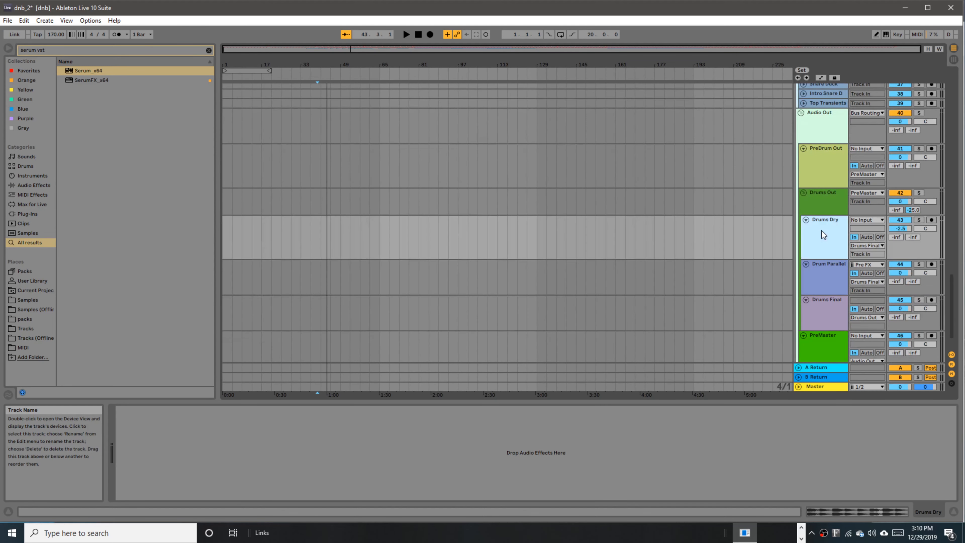
Step: Solo the Drums Dry track during playback to check it for signal, and unsolo it again
{"action": "key", "text": "space"}
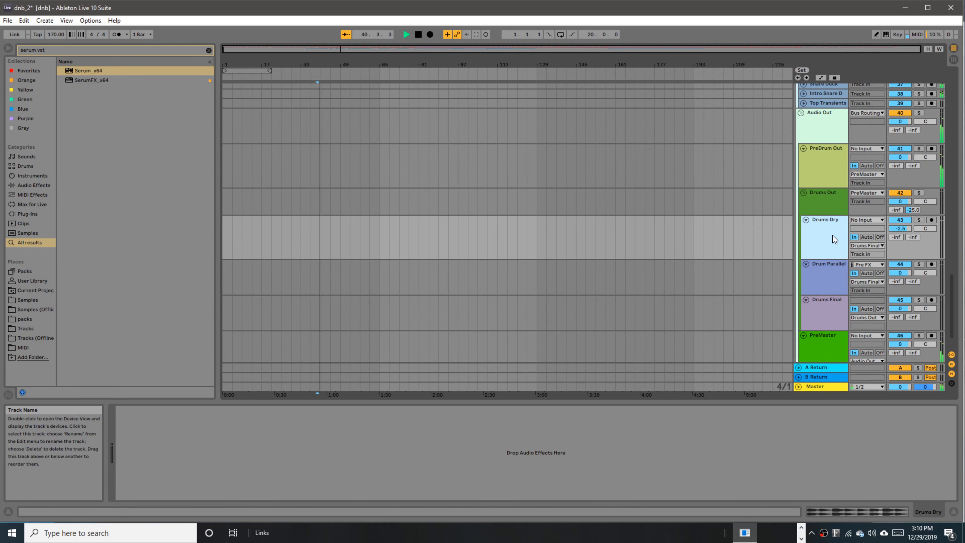
{"action": "key", "text": "s"}
{"action": "key", "text": "space"}
{"action": "key", "text": "space"}
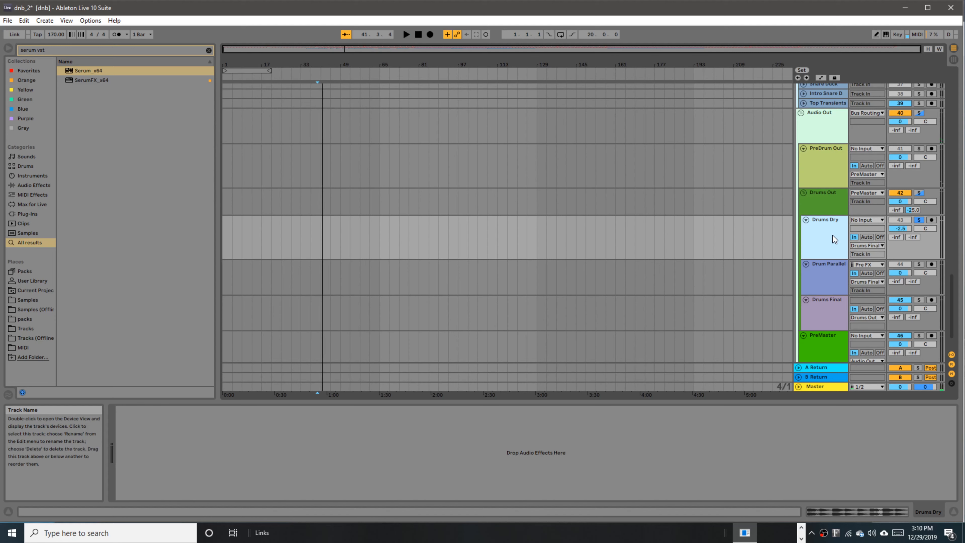
{"action": "key", "text": "space"}
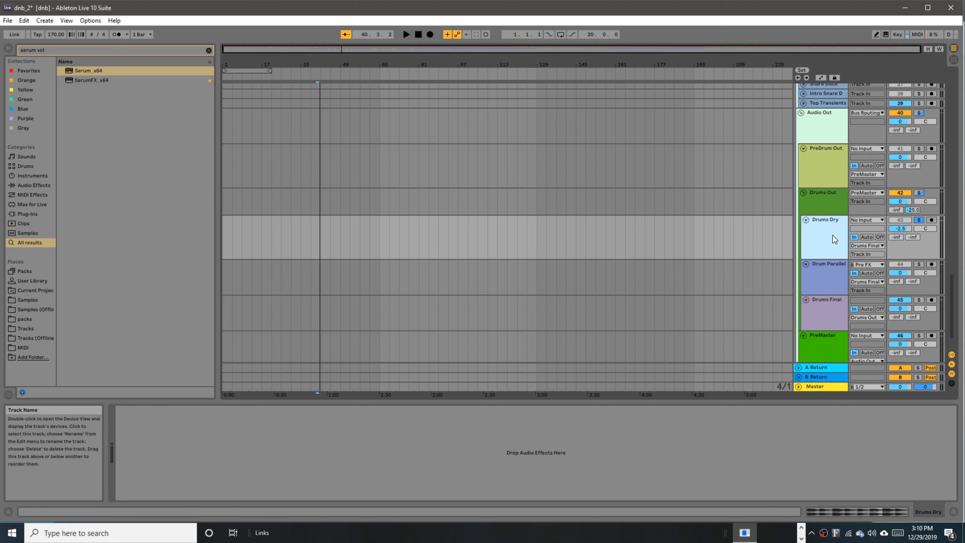
{"action": "key", "text": "s"}
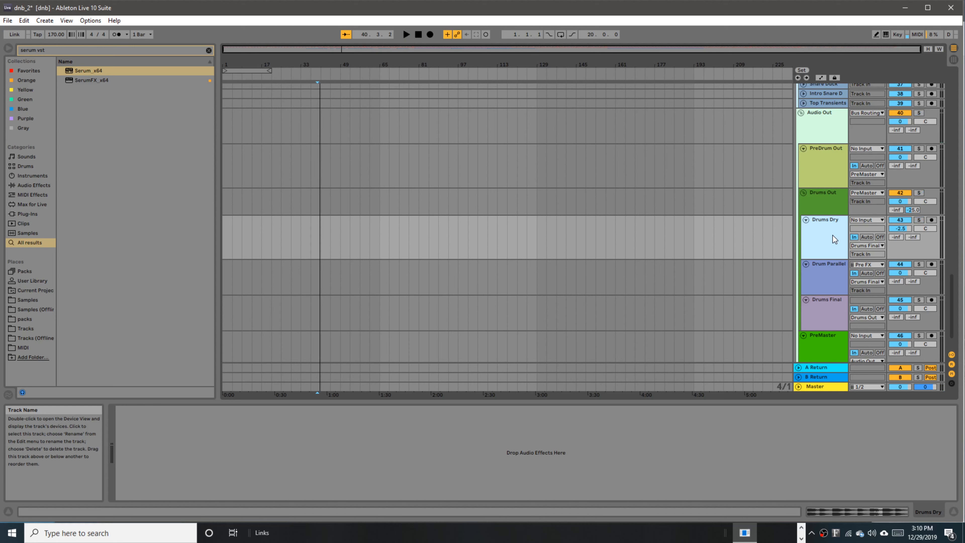
Step: Inspect the devices on Drum Parallel and Drums Final, and monitor the Ducks and Audio Out levels during playback
{"action": "left_click", "coordinate": [835, 280]}
{"action": "key", "text": "space"}
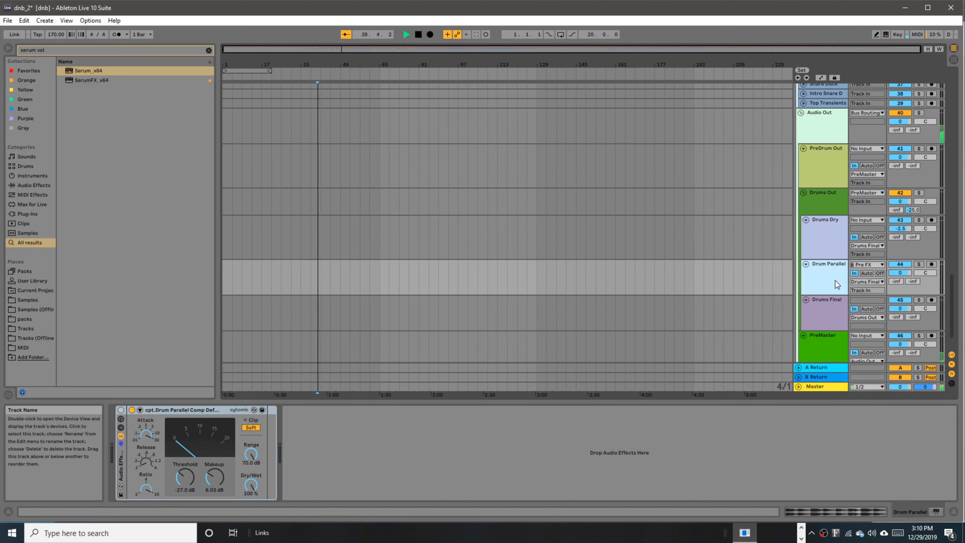
{"action": "left_click", "coordinate": [826, 305]}
{"action": "scroll", "coordinate": [805, 298], "scroll_direction": "up", "scroll_amount": 3}
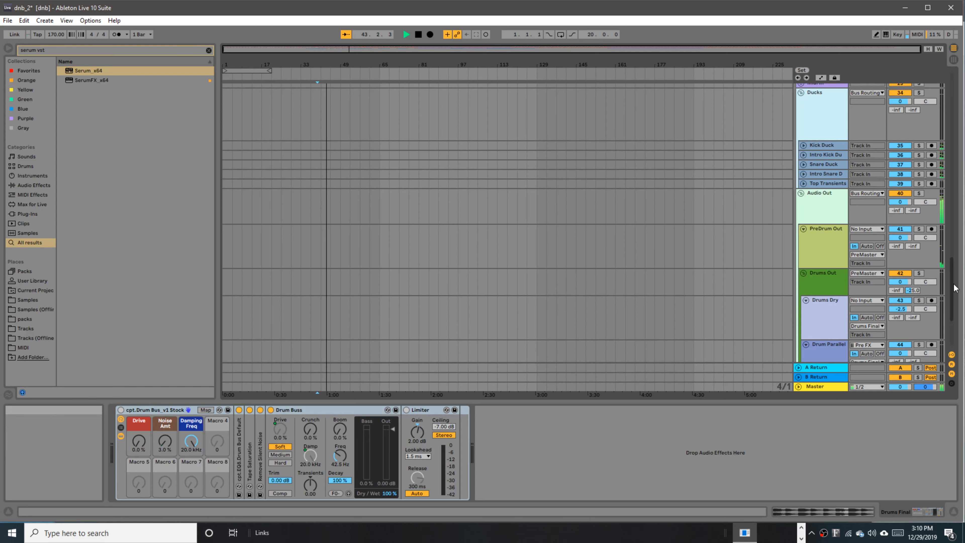
{"action": "scroll", "coordinate": [955, 294], "scroll_direction": "down", "scroll_amount": 2}
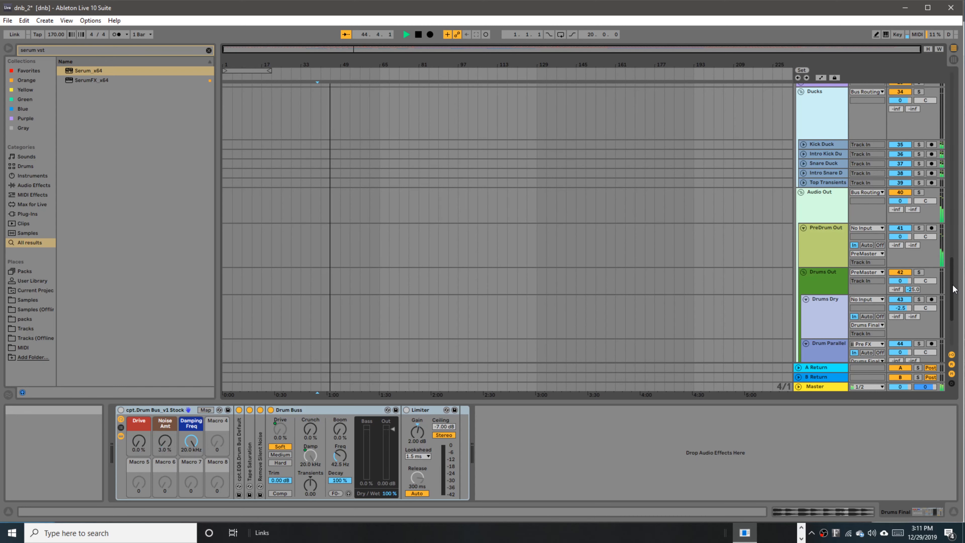
{"action": "scroll", "coordinate": [953, 302], "scroll_direction": "down", "scroll_amount": 1}
{"action": "scroll", "coordinate": [953, 302], "scroll_direction": "up", "scroll_amount": 1}
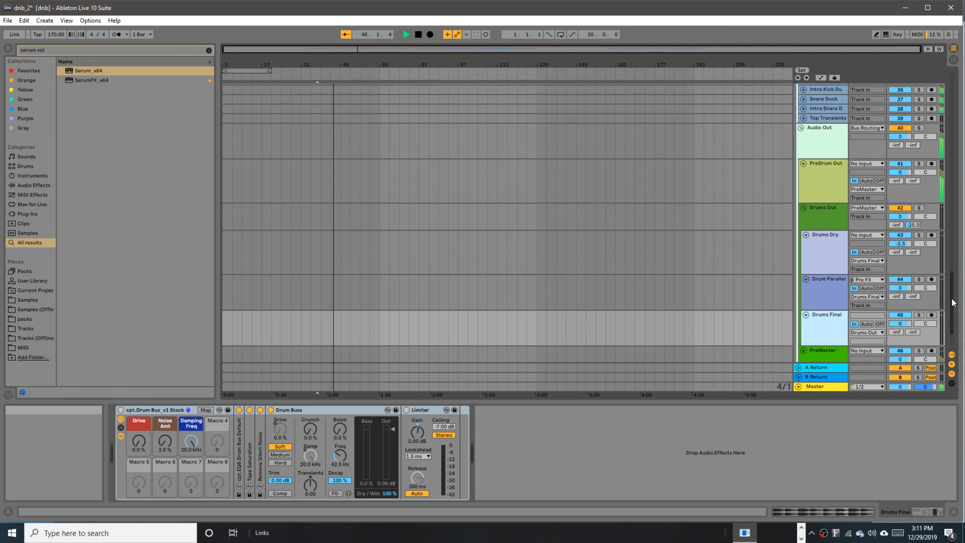
{"action": "key", "text": "space"}
Step: Check the Drums Dry track's input monitoring, and replay the passage to compare the PreDrum Out and Drums Out levels
{"action": "scroll", "coordinate": [912, 274], "scroll_direction": "up", "scroll_amount": 1}
{"action": "left_click", "coordinate": [842, 257]}
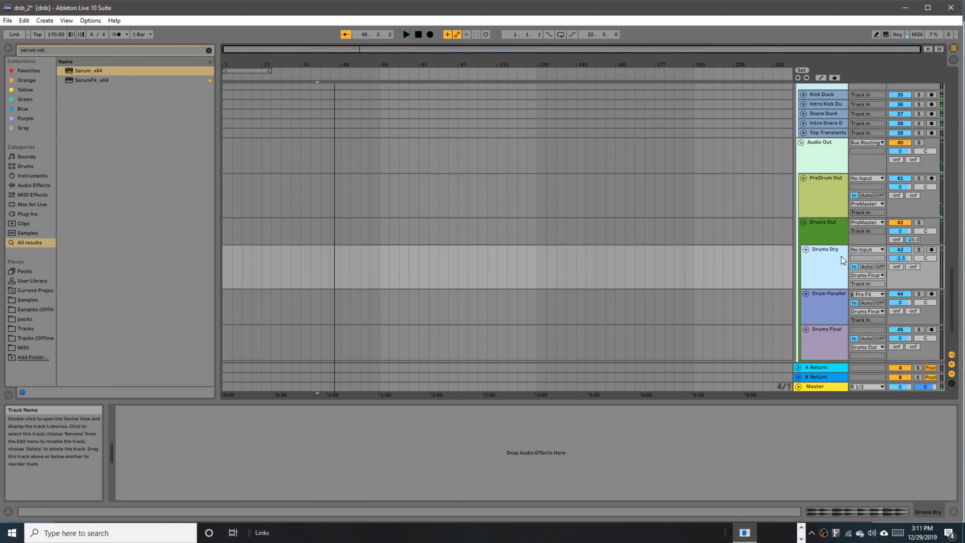
{"action": "left_click", "coordinate": [854, 267]}
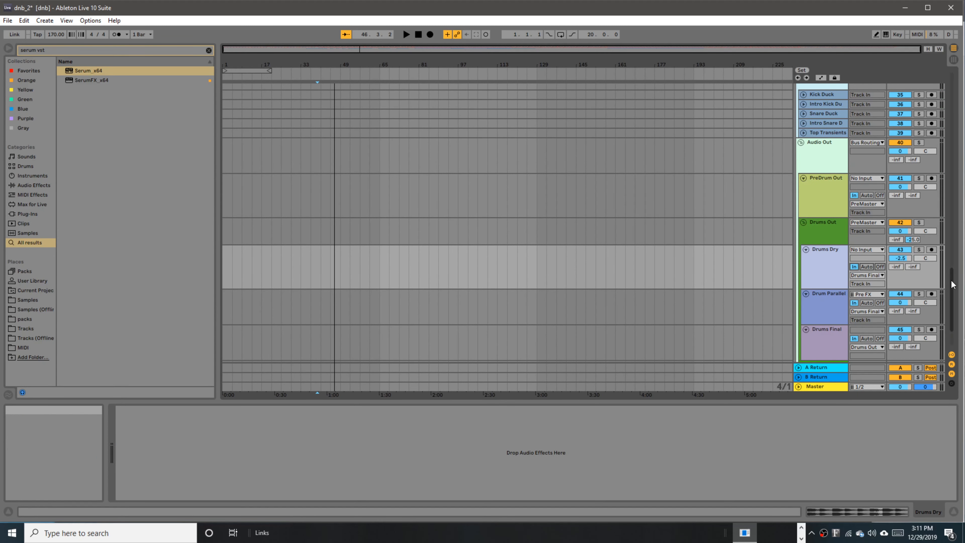
{"action": "scroll", "coordinate": [952, 271], "scroll_direction": "up", "scroll_amount": 2}
{"action": "mouse_move", "coordinate": [951, 267]}
{"action": "left_mouse_down"}
{"action": "mouse_move", "coordinate": [953, 283]}
{"action": "mouse_move", "coordinate": [950, 275]}
{"action": "left_mouse_up"}
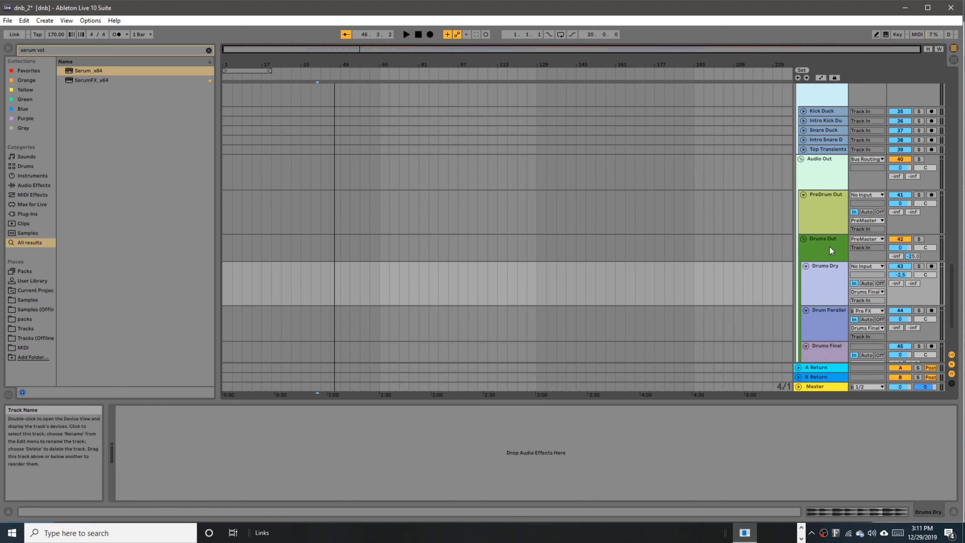
{"action": "key", "text": "space"}
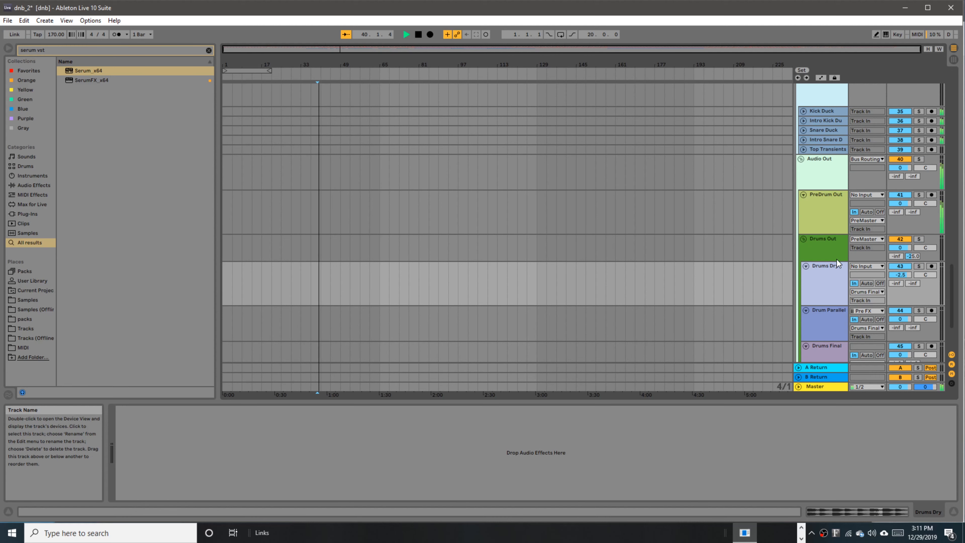
Step: Unfold the Kick Snare In and Tops In tracks and check their routing and levels during playback
{"action": "scroll", "coordinate": [823, 229], "scroll_direction": "up", "scroll_amount": 5}
{"action": "scroll", "coordinate": [813, 242], "scroll_direction": "up", "scroll_amount": 1}
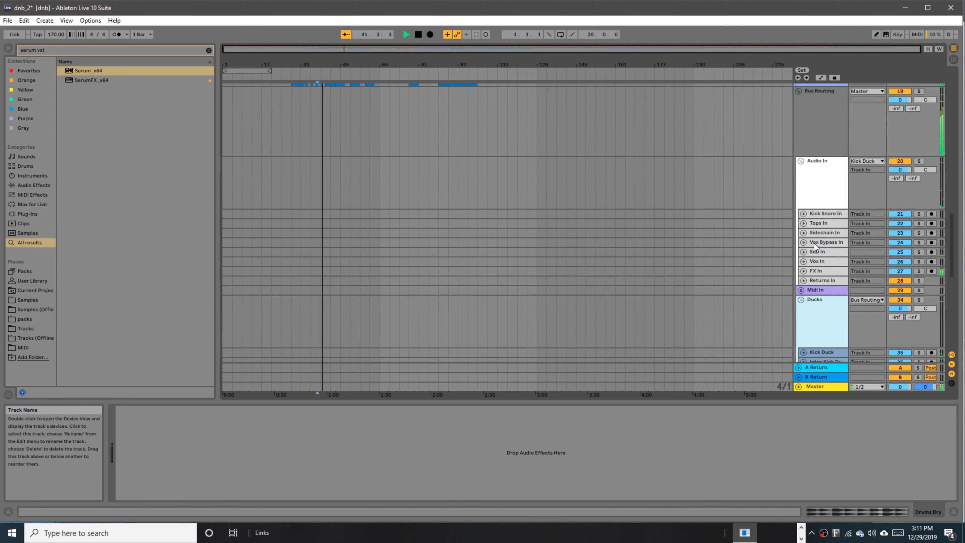
{"action": "left_click", "coordinate": [824, 214]}
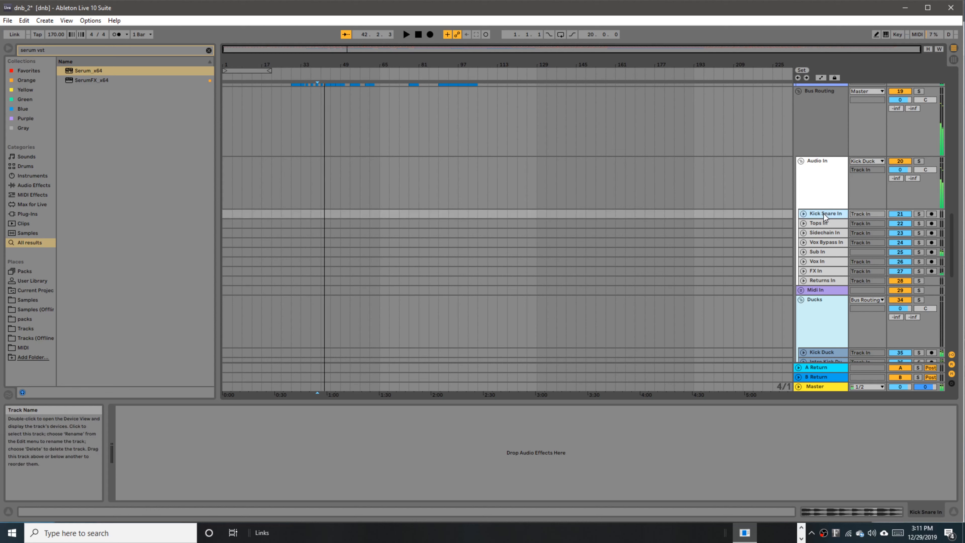
{"action": "left_click", "coordinate": [804, 214]}
{"action": "key", "text": "space"}
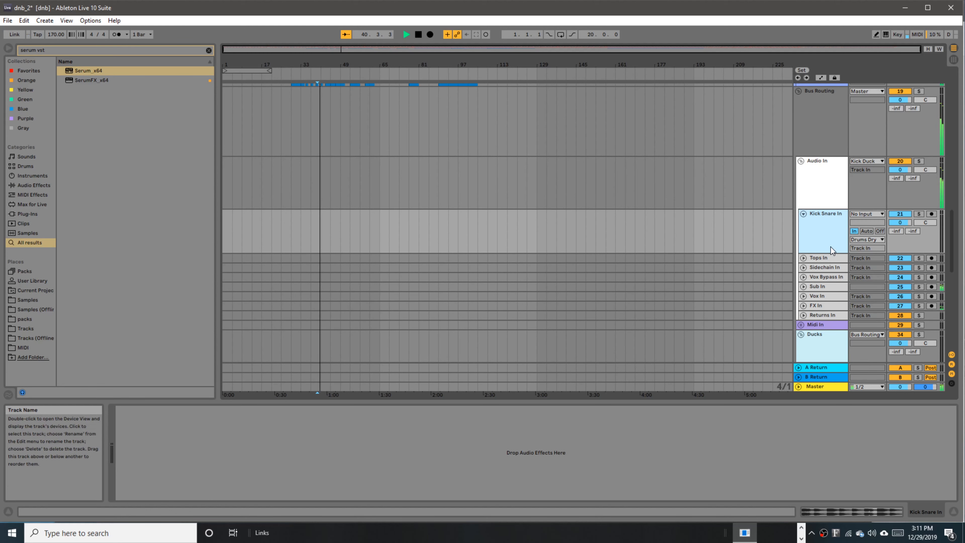
{"action": "left_click", "coordinate": [803, 258]}
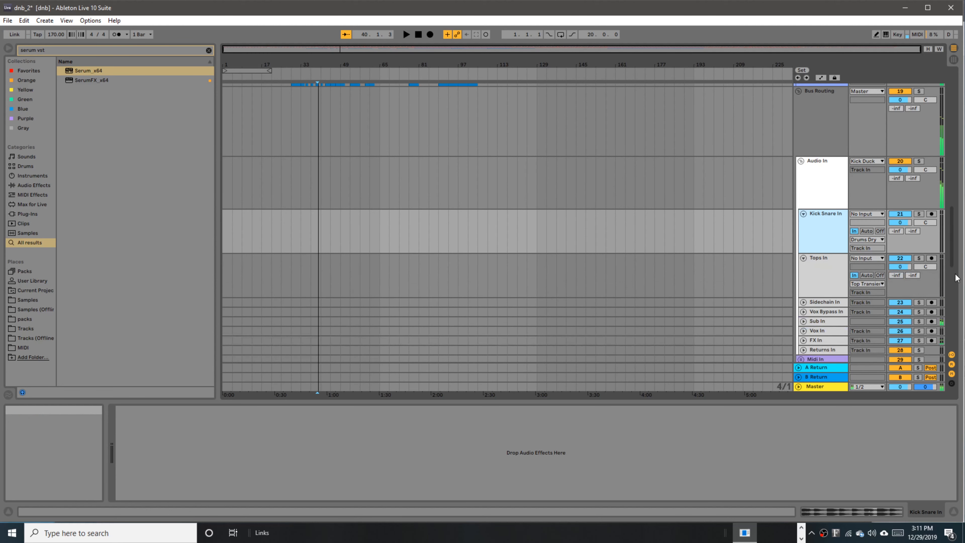
Step: Check the output destinations of the Kick Snare and Tops group tracks
{"action": "scroll", "coordinate": [937, 156], "scroll_direction": "up", "scroll_amount": 10}
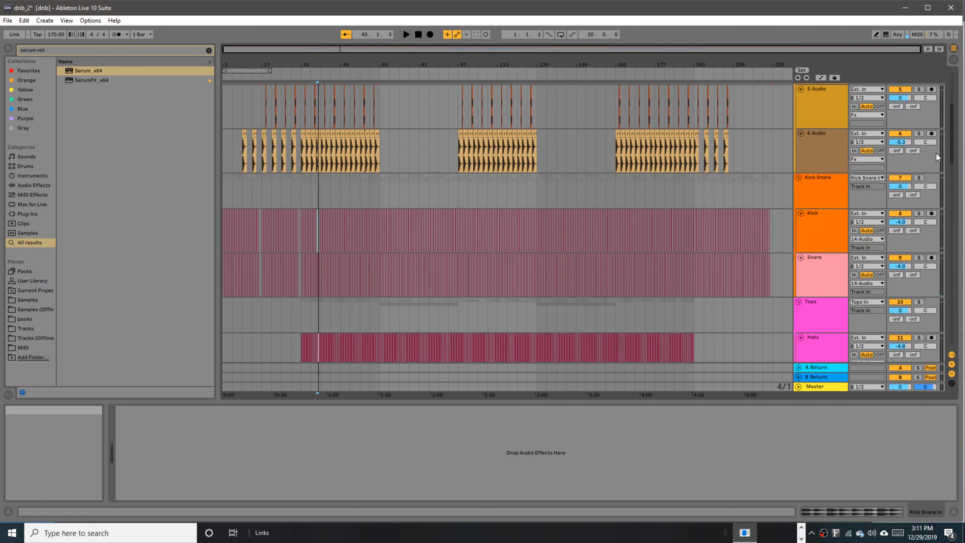
{"action": "scroll", "coordinate": [936, 156], "scroll_direction": "down", "scroll_amount": 1}
{"action": "left_click", "coordinate": [803, 161]}
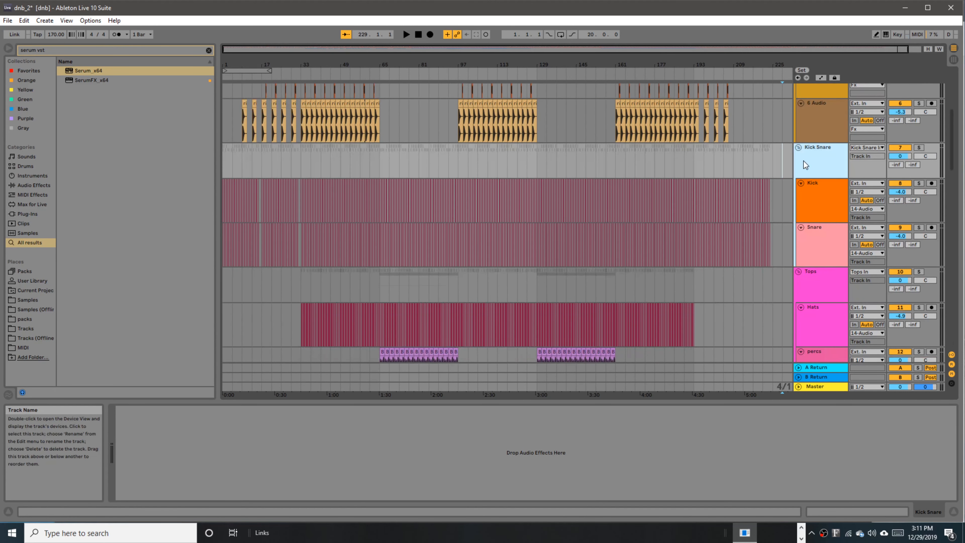
{"action": "left_click", "coordinate": [864, 147]}
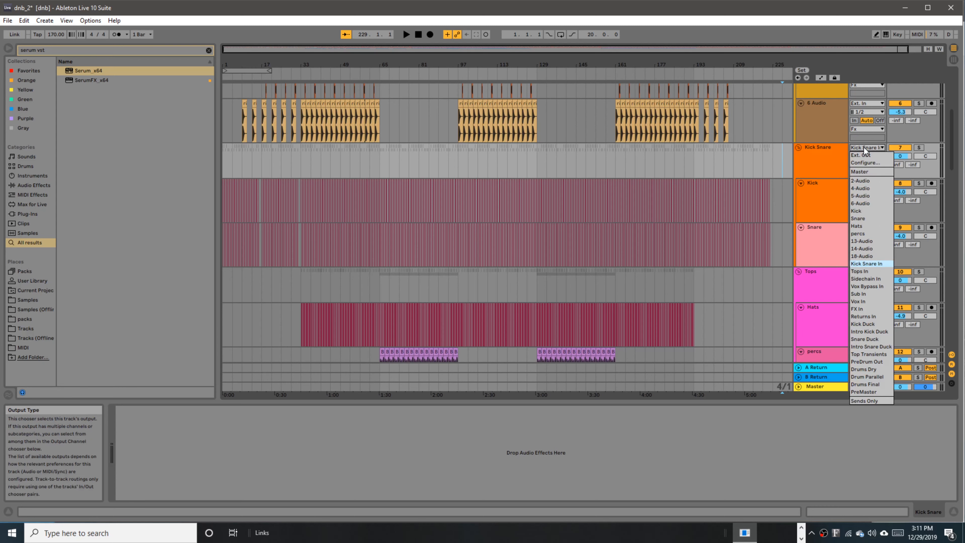
{"action": "left_click", "coordinate": [864, 147]}
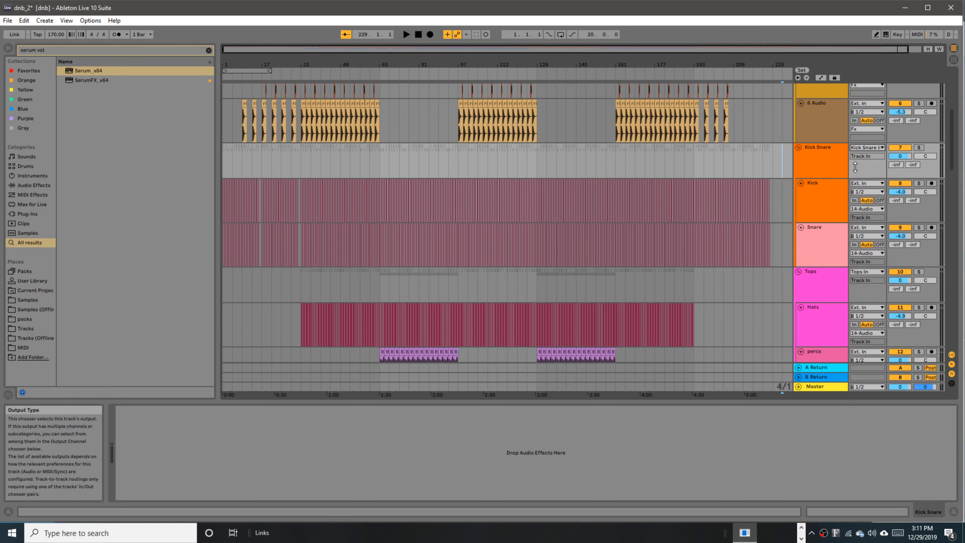
{"action": "left_click", "coordinate": [817, 285]}
{"action": "left_click", "coordinate": [862, 270]}
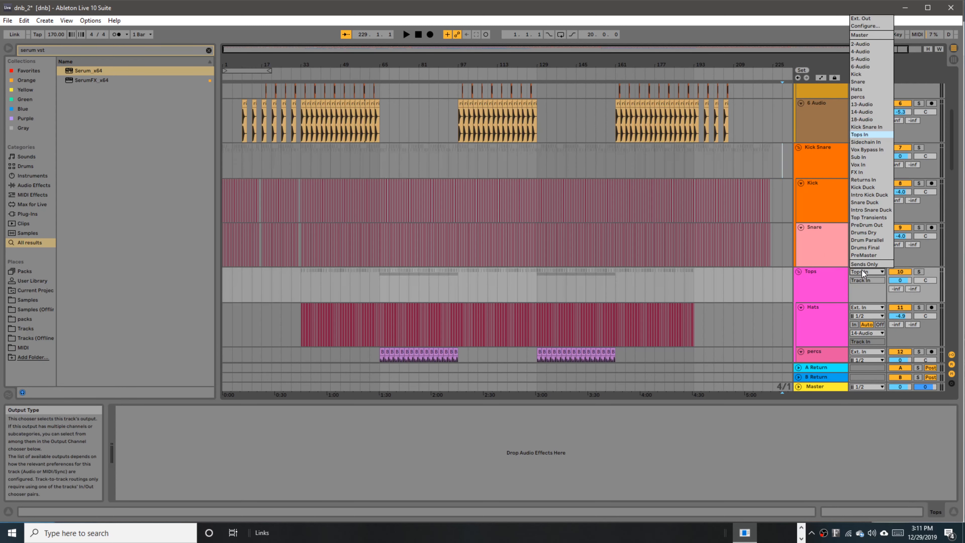
{"action": "left_click", "coordinate": [861, 270]}
Step: Route the outputs of the Kick and Snare tracks to the Kick Snare group
{"action": "left_click", "coordinate": [865, 211]}
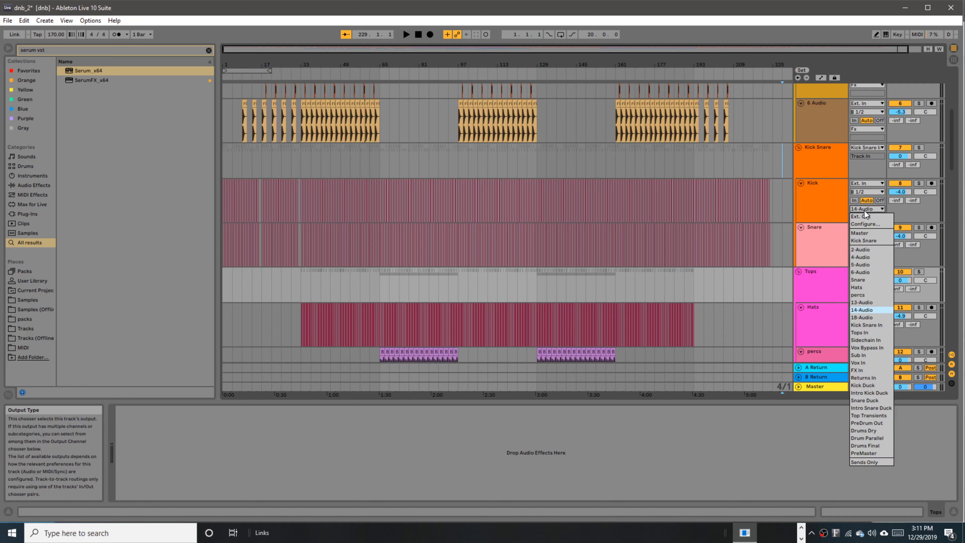
{"action": "left_click", "coordinate": [864, 211]}
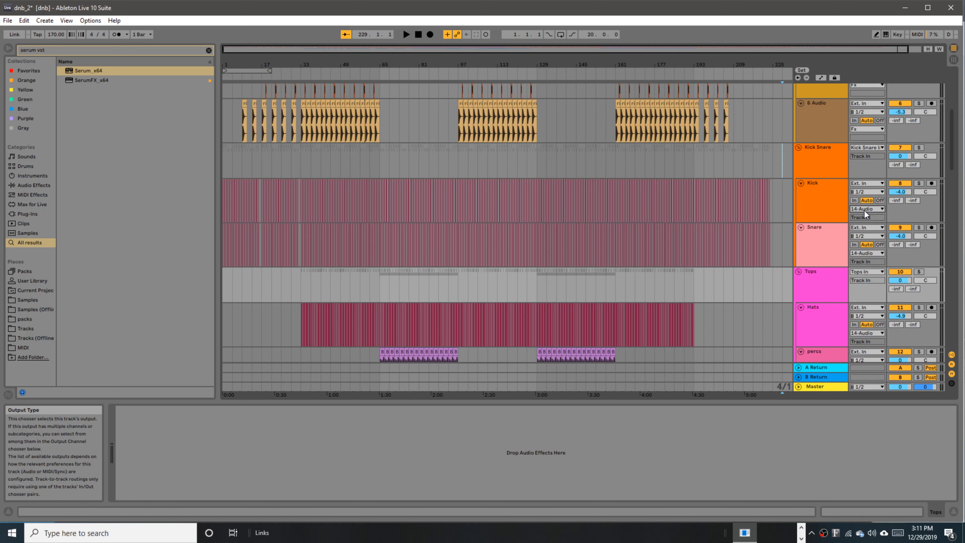
{"action": "left_click", "coordinate": [864, 211]}
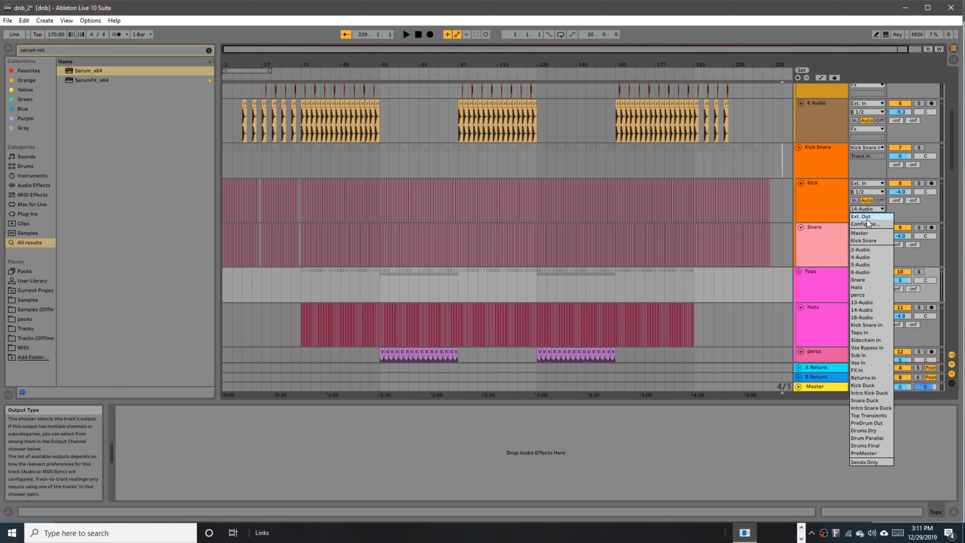
{"action": "left_click", "coordinate": [870, 239]}
{"action": "left_click", "coordinate": [865, 253]}
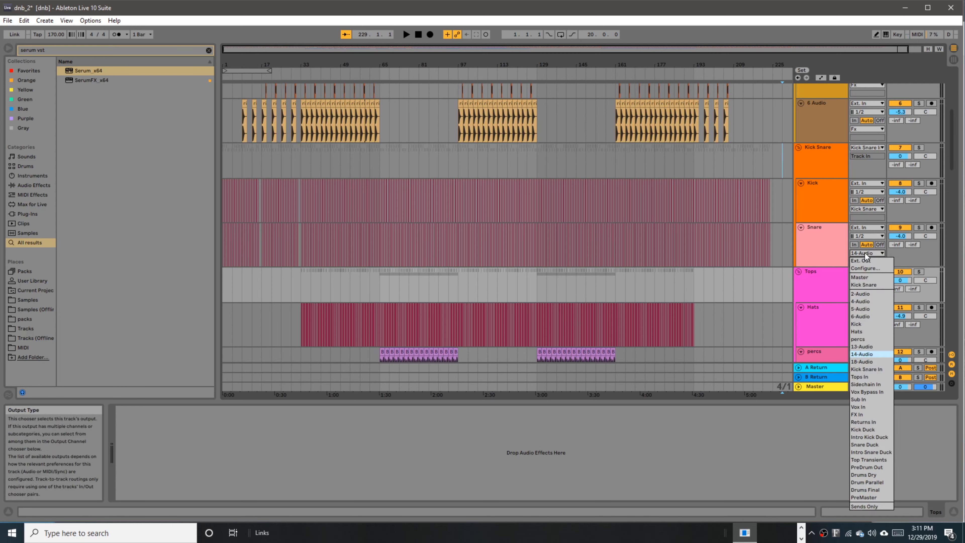
{"action": "left_click", "coordinate": [868, 286]}
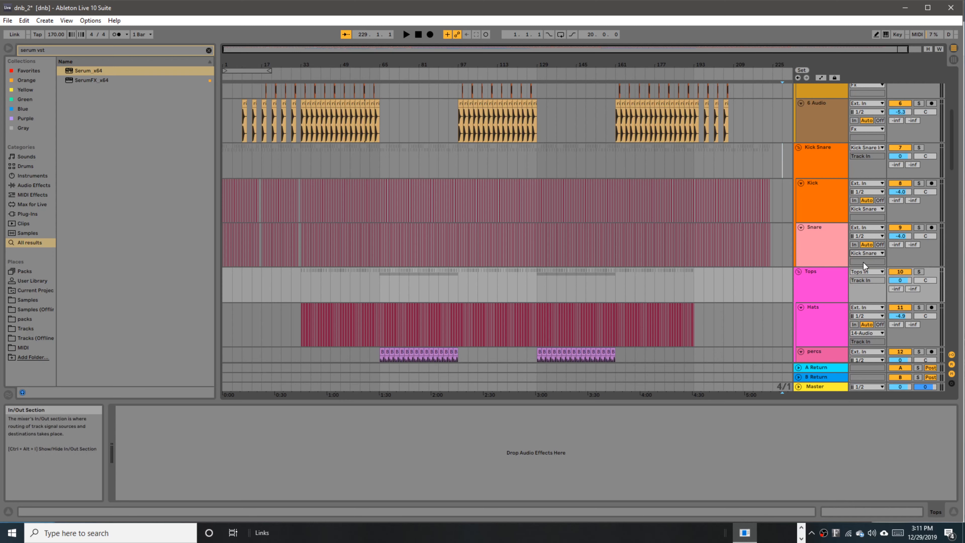
{"action": "left_click", "coordinate": [826, 201]}
{"action": "left_click", "coordinate": [824, 168]}
{"action": "left_click", "coordinate": [833, 246]}
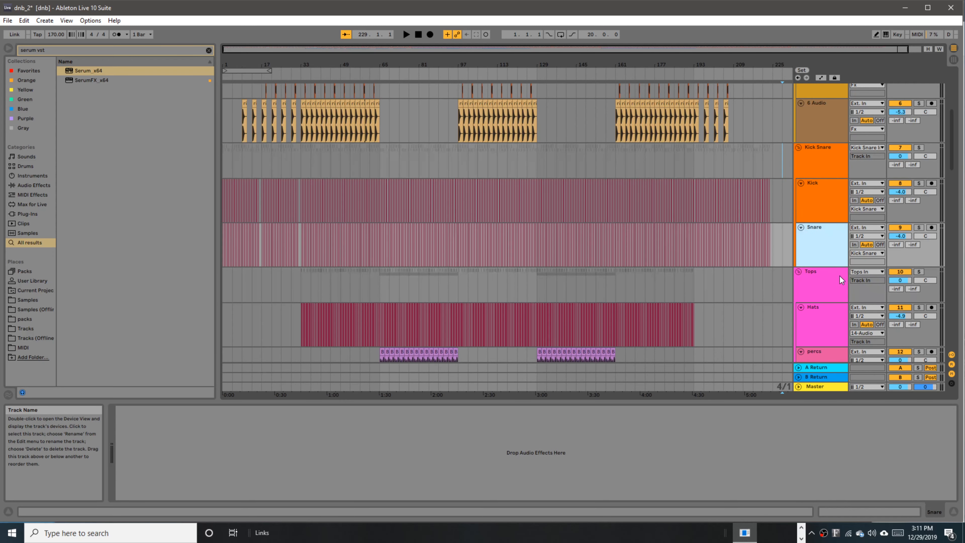
Step: Route the outputs of the Hats and percs tracks to the Tops group
{"action": "scroll", "coordinate": [840, 276], "scroll_direction": "down", "scroll_amount": 3}
{"action": "left_click", "coordinate": [868, 284]}
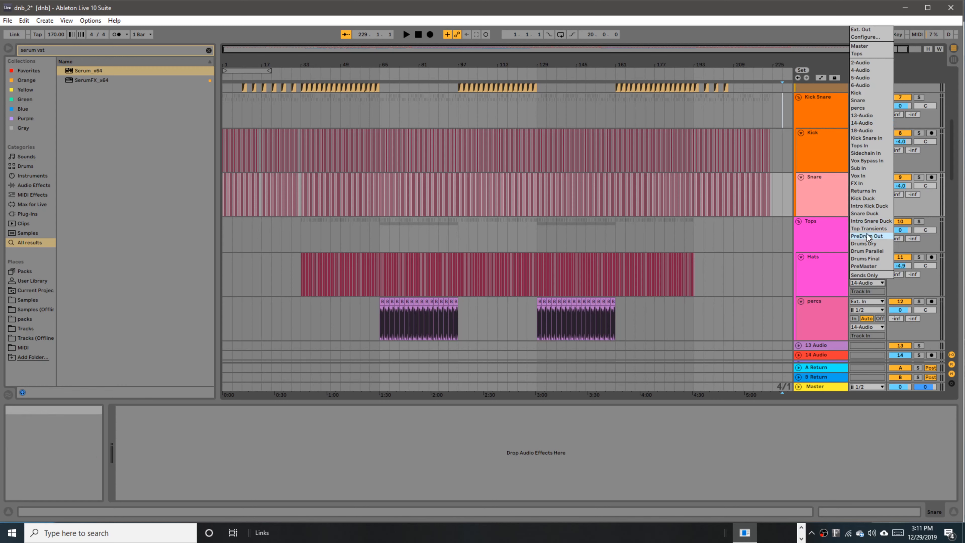
{"action": "left_click", "coordinate": [871, 146]}
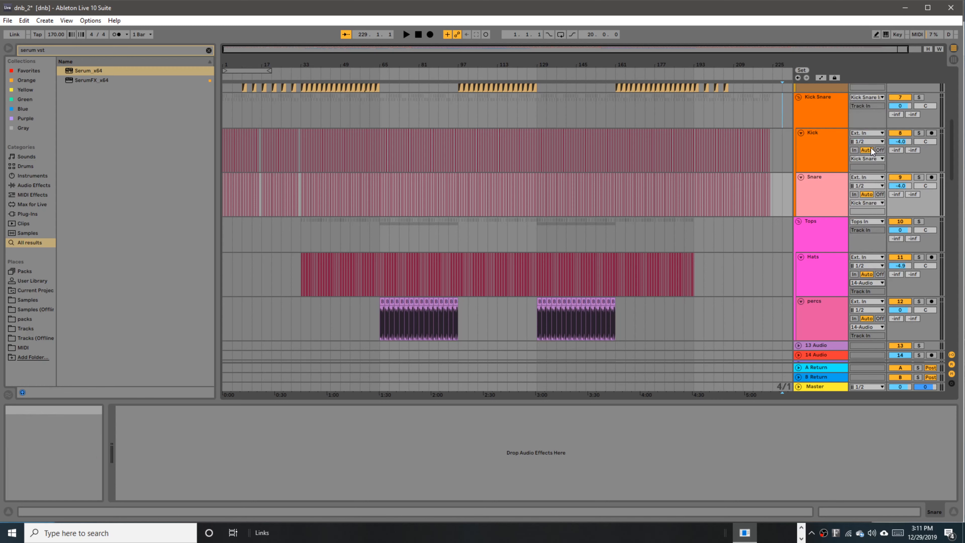
{"action": "left_click", "coordinate": [871, 282]}
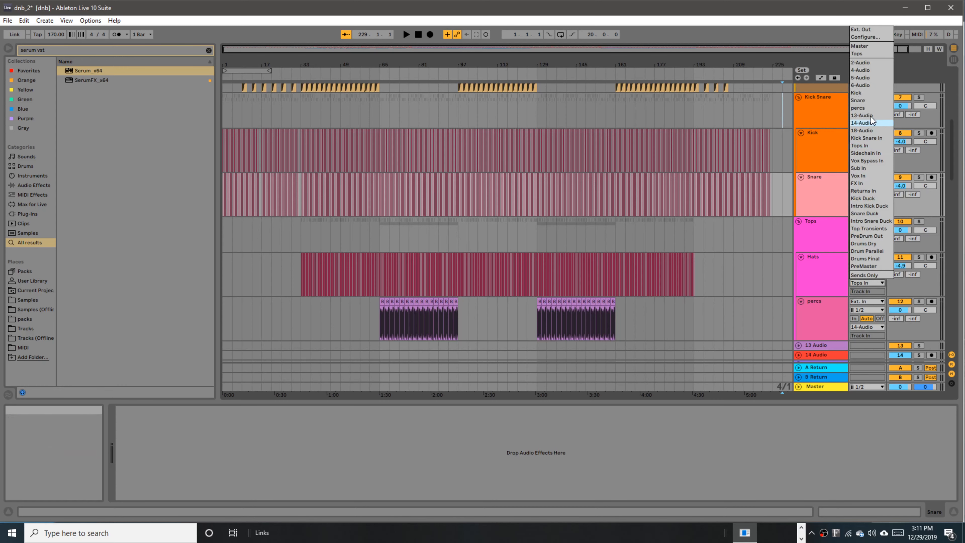
{"action": "left_click", "coordinate": [874, 54]}
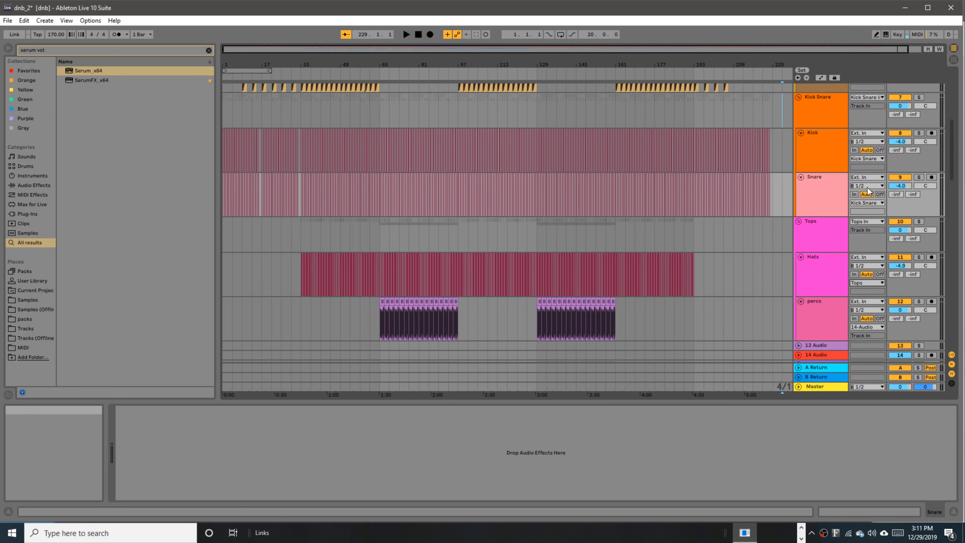
{"action": "left_click", "coordinate": [869, 327]}
{"action": "left_click", "coordinate": [870, 96]}
Step: Fold the Fx, Subs and Kick Snare groups in the arrangement
{"action": "scroll", "coordinate": [838, 219], "scroll_direction": "up", "scroll_amount": 5}
{"action": "scroll", "coordinate": [832, 220], "scroll_direction": "up", "scroll_amount": 1}
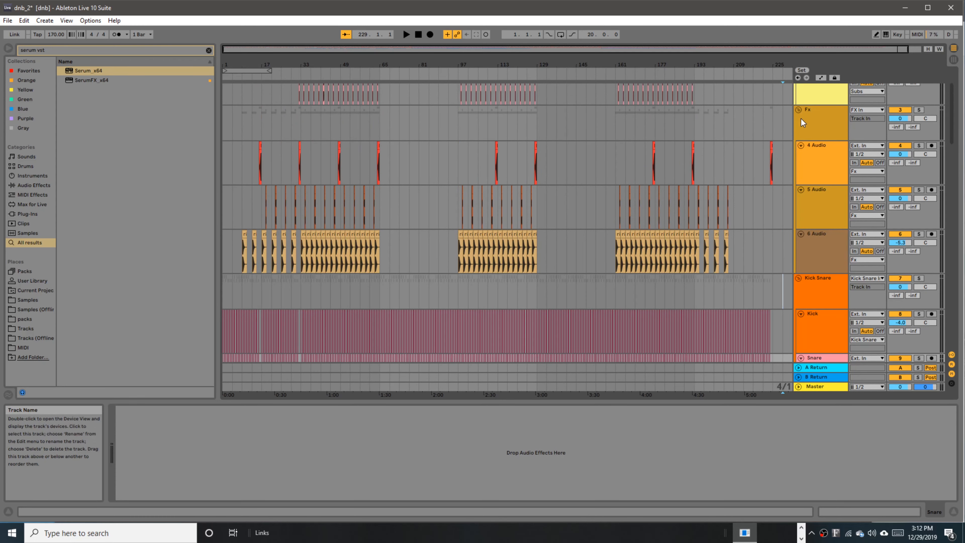
{"action": "left_click", "coordinate": [799, 111]}
{"action": "scroll", "coordinate": [821, 169], "scroll_direction": "up", "scroll_amount": 5}
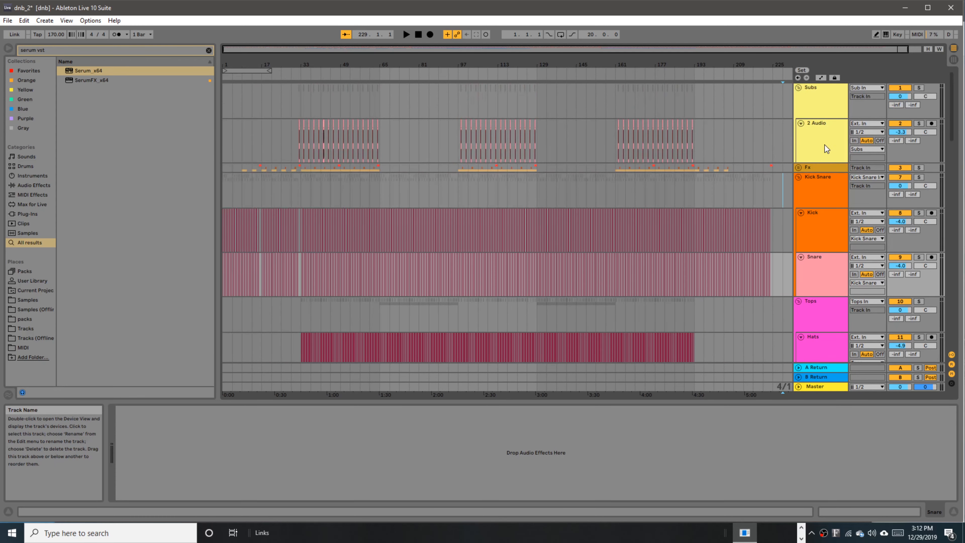
{"action": "left_click", "coordinate": [799, 88]}
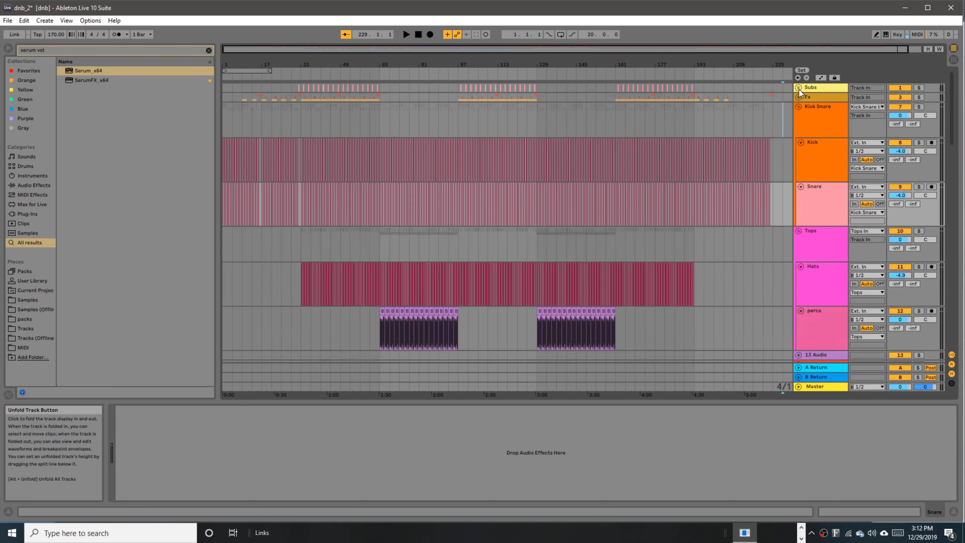
{"action": "left_click", "coordinate": [799, 107]}
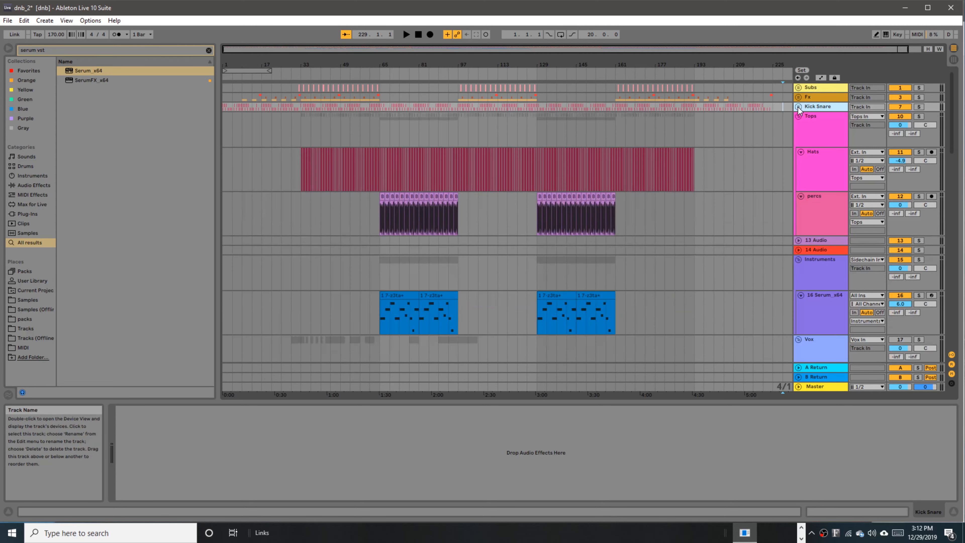
Step: Fold the Tops group and delete the empty 13 Audio and 14 Audio tracks
{"action": "left_click", "coordinate": [798, 116]}
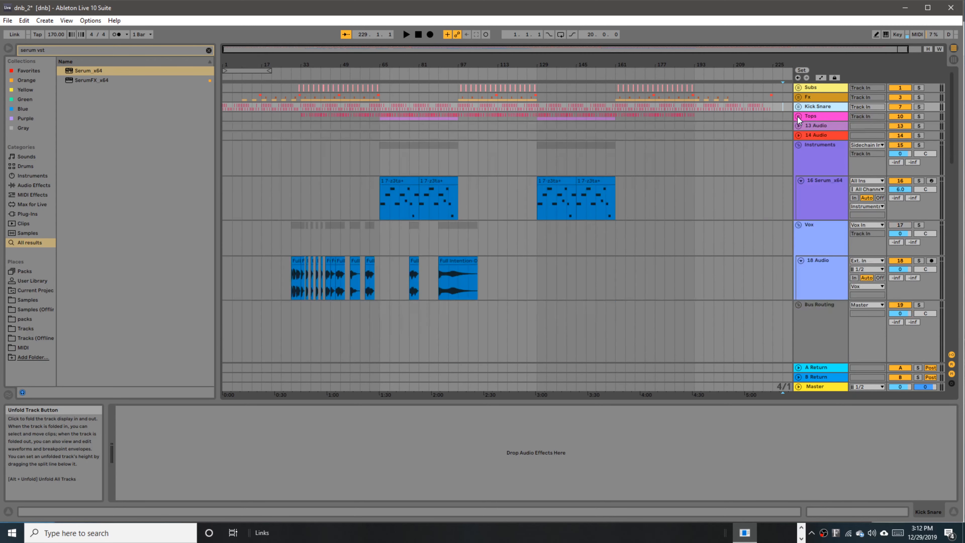
{"action": "left_click", "coordinate": [799, 135]}
{"action": "left_click", "coordinate": [821, 148]}
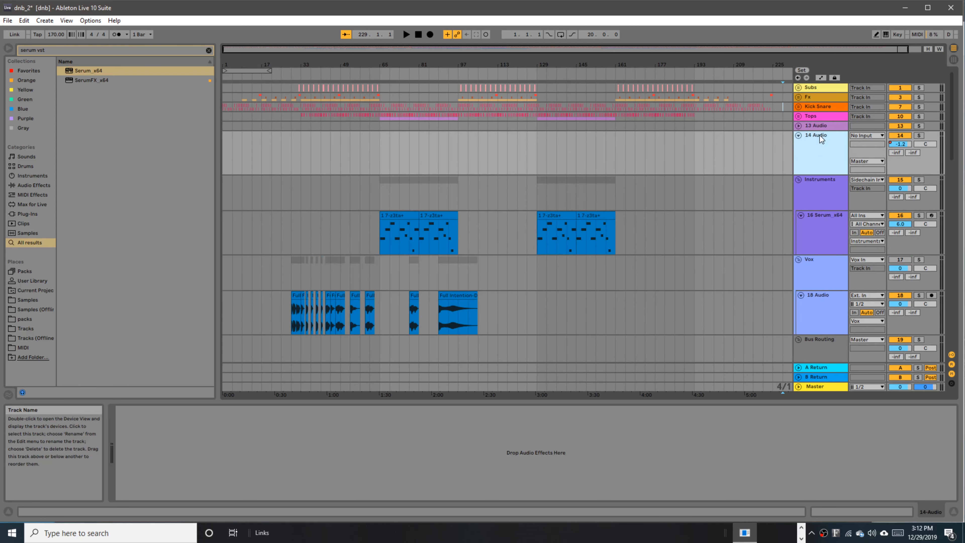
{"action": "left_click", "coordinate": [816, 127]}
{"action": "left_click", "coordinate": [820, 145]}
{"action": "left_click", "coordinate": [824, 126]}
{"action": "left_click", "coordinate": [799, 136]}
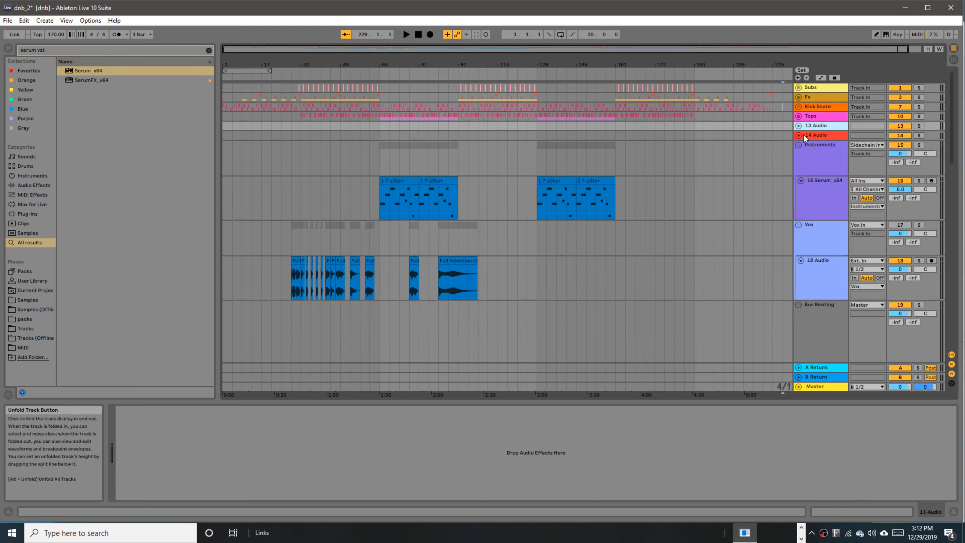
{"action": "left_click", "coordinate": [819, 136]}
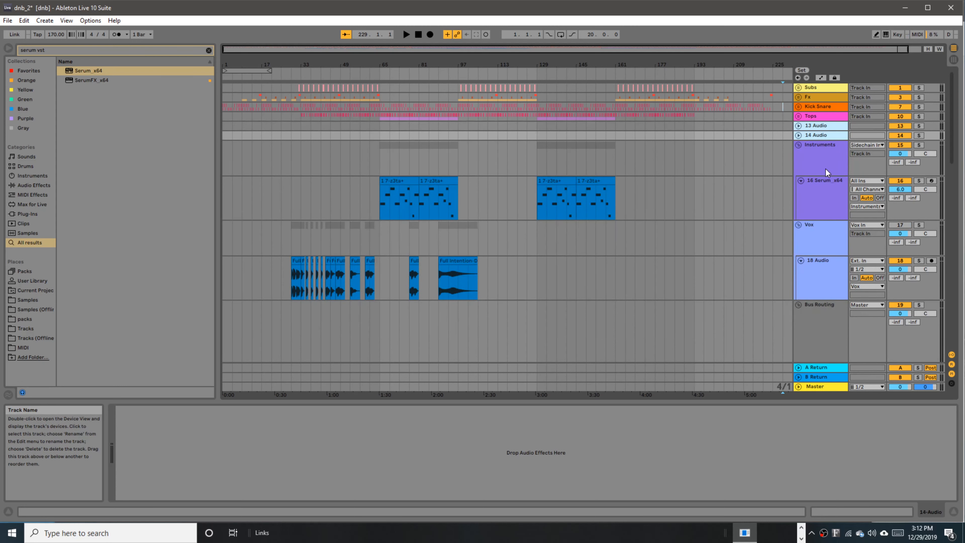
{"action": "key", "text": "Delete"}
Step: Recheck the tracks inside the Tops group, and fold the Tops and Instruments groups in the arrangement
{"action": "left_click", "coordinate": [799, 116]}
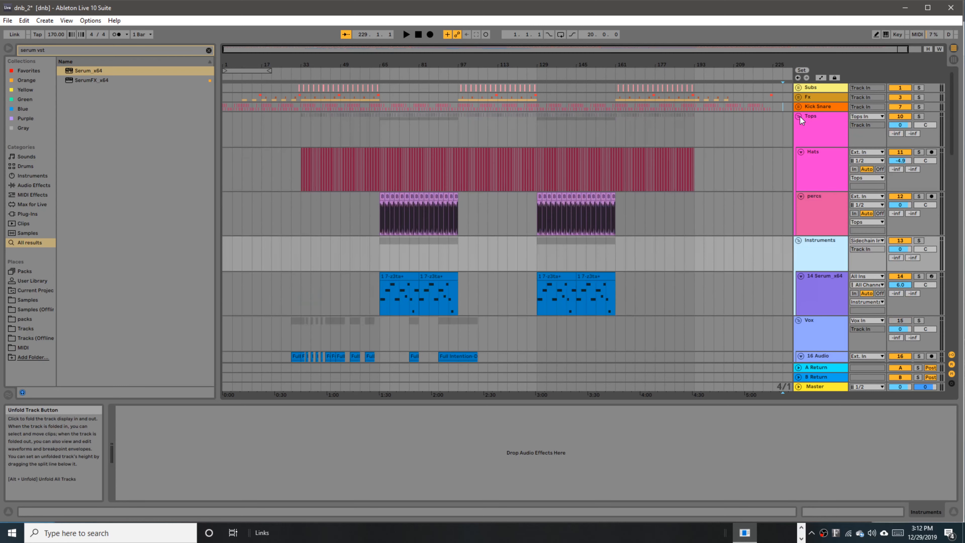
{"action": "left_click", "coordinate": [800, 116]}
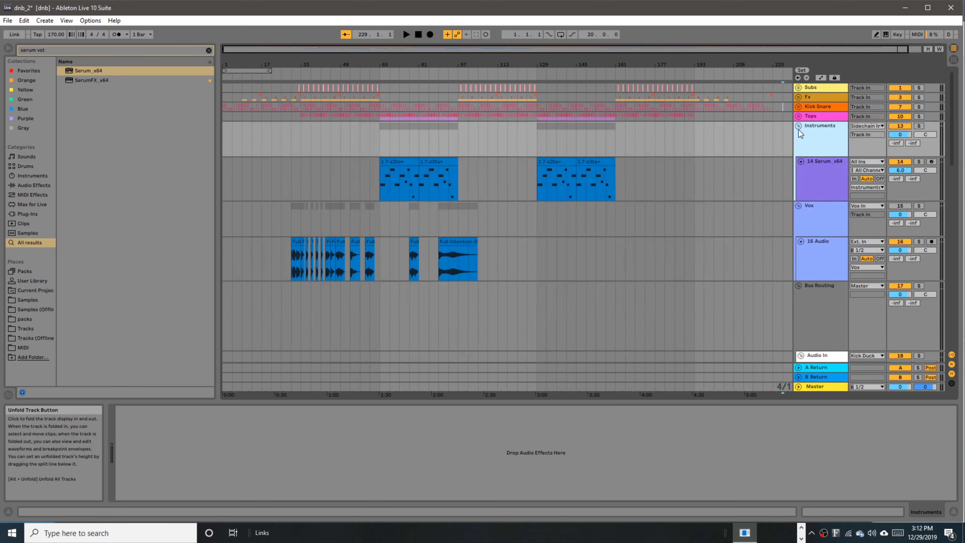
{"action": "left_click", "coordinate": [834, 175]}
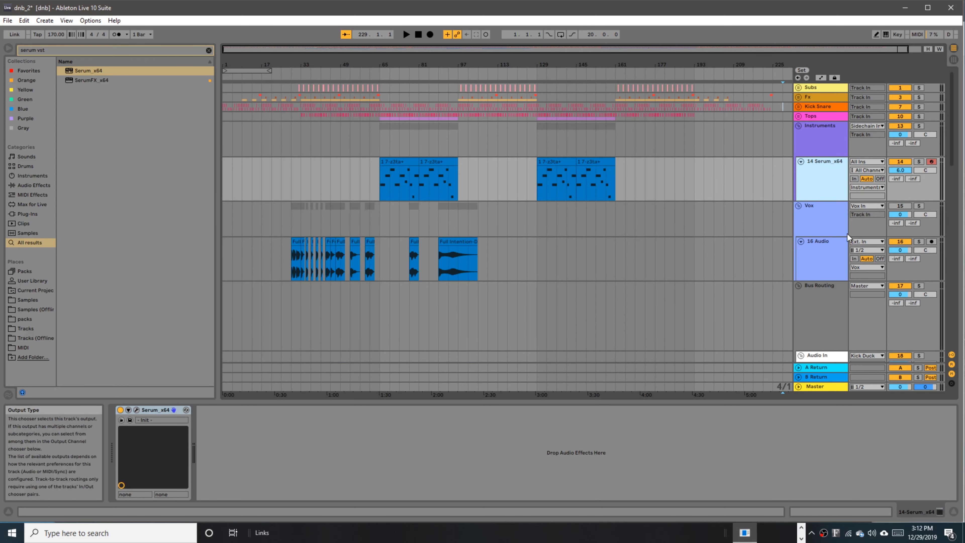
{"action": "left_click", "coordinate": [798, 125]}
Step: Play a short passage before bar 49 and check the signal levels on the duck and drum output buses
{"action": "scroll", "coordinate": [798, 278], "scroll_direction": "down", "scroll_amount": 8}
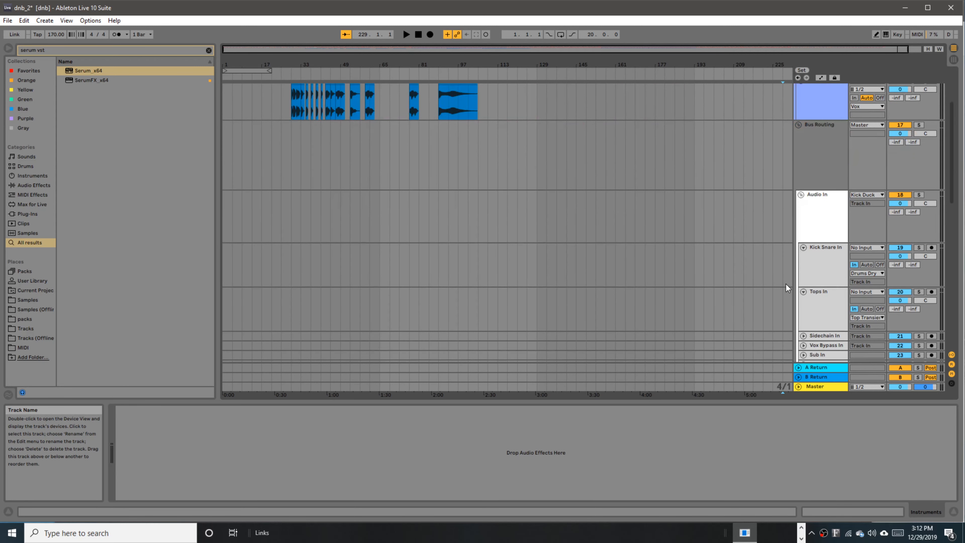
{"action": "scroll", "coordinate": [772, 271], "scroll_direction": "down", "scroll_amount": 5}
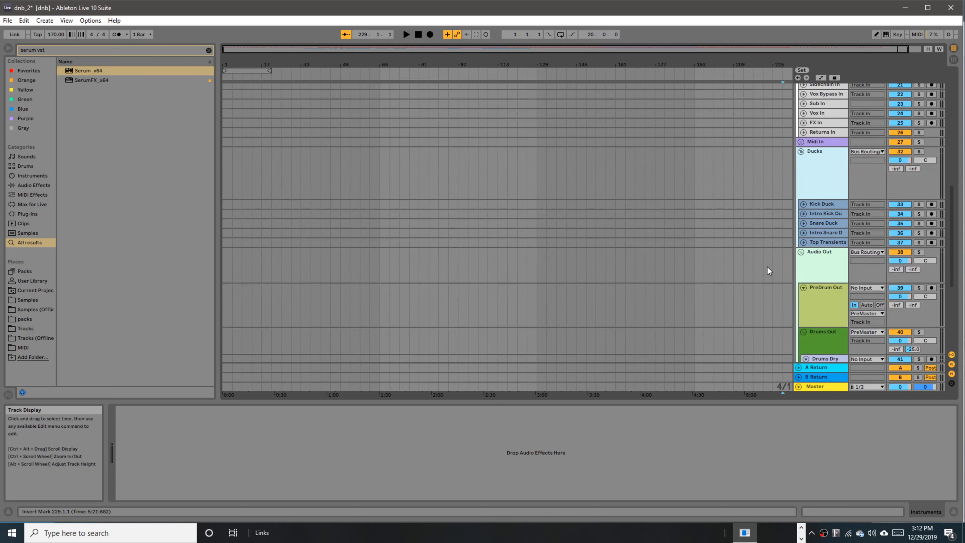
{"action": "scroll", "coordinate": [767, 267], "scroll_direction": "down", "scroll_amount": 2}
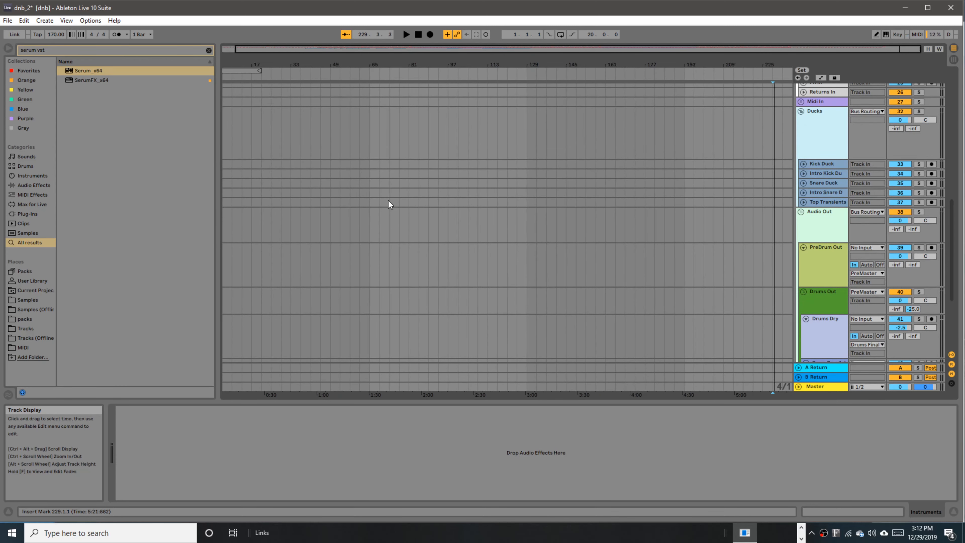
{"action": "left_click", "coordinate": [330, 202]}
{"action": "key", "text": "space"}
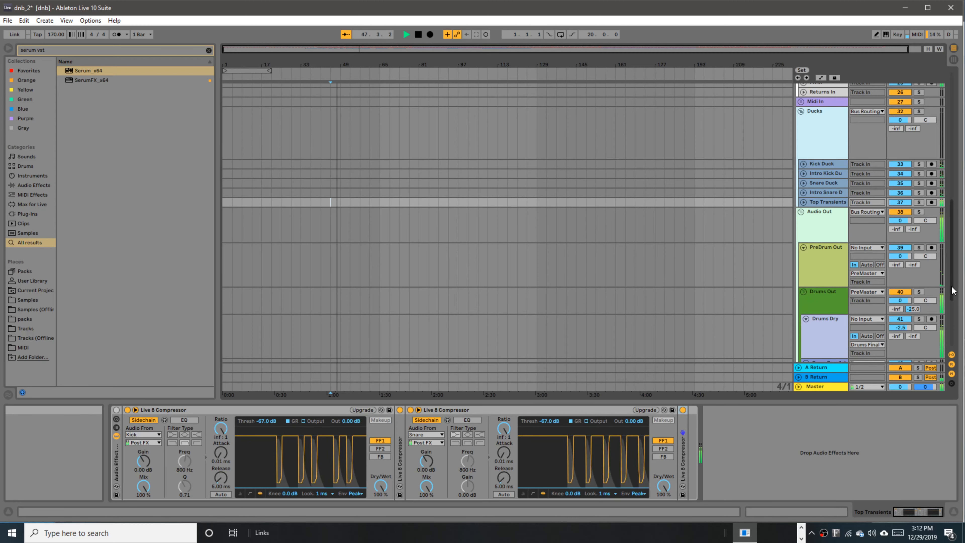
{"action": "key", "text": "space"}
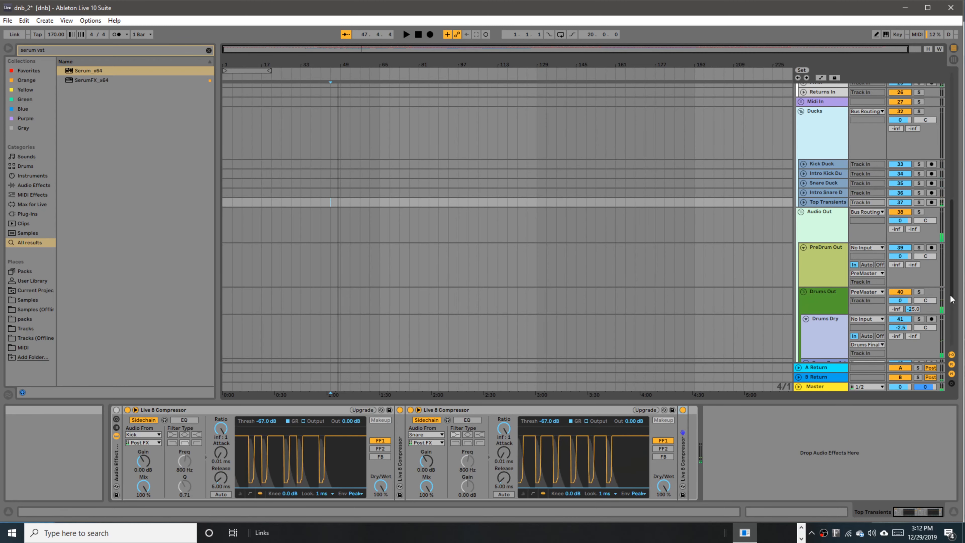
Step: Set the Gatekeepers, Clippers and Drum Bus macros of the Bus Routing group's rack to 0
{"action": "left_click_drag", "start_coordinate": [952, 300], "coordinate": [954, 201]}
{"action": "left_click", "coordinate": [822, 193]}
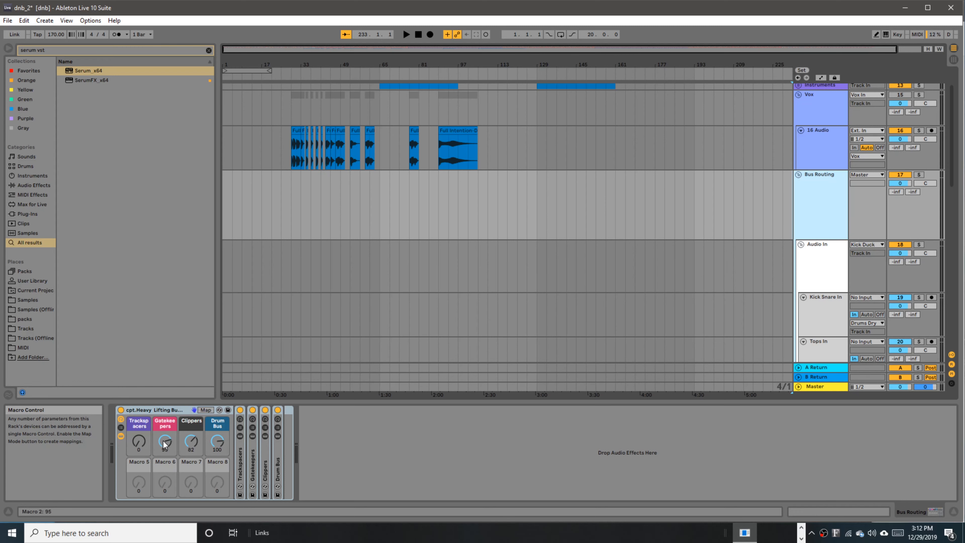
{"action": "left_click_drag", "start_coordinate": [165, 443], "coordinate": [165, 475]}
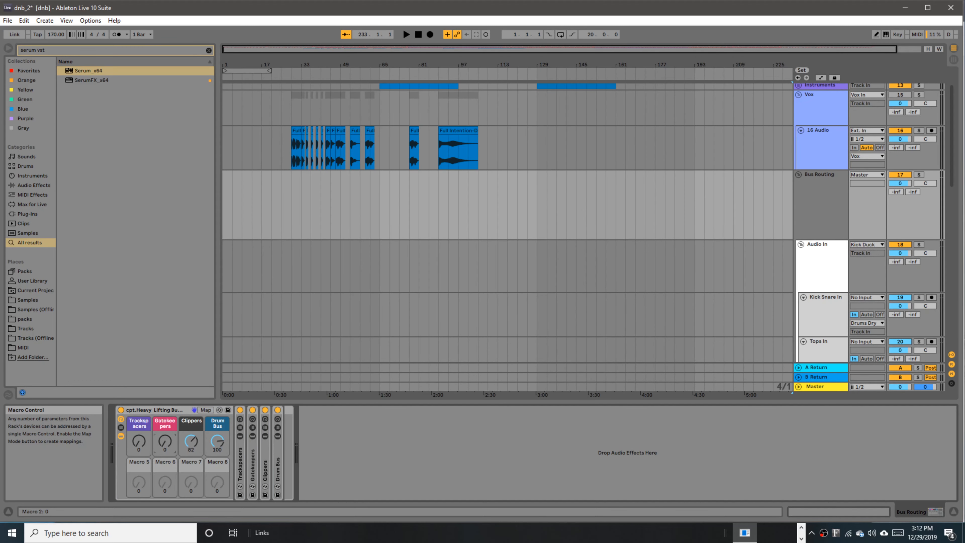
{"action": "left_click_drag", "start_coordinate": [191, 441], "coordinate": [191, 475]}
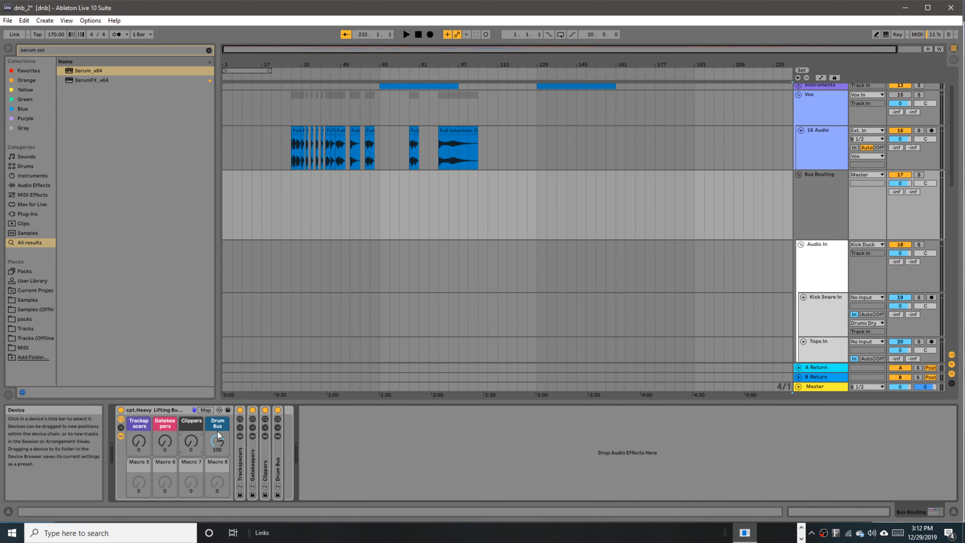
{"action": "left_click_drag", "start_coordinate": [219, 436], "coordinate": [218, 471]}
Step: Play a short passage around bar 49 to hear the mix with all Bus Routing macros at 0
{"action": "left_click", "coordinate": [348, 219]}
{"action": "key", "text": "space"}
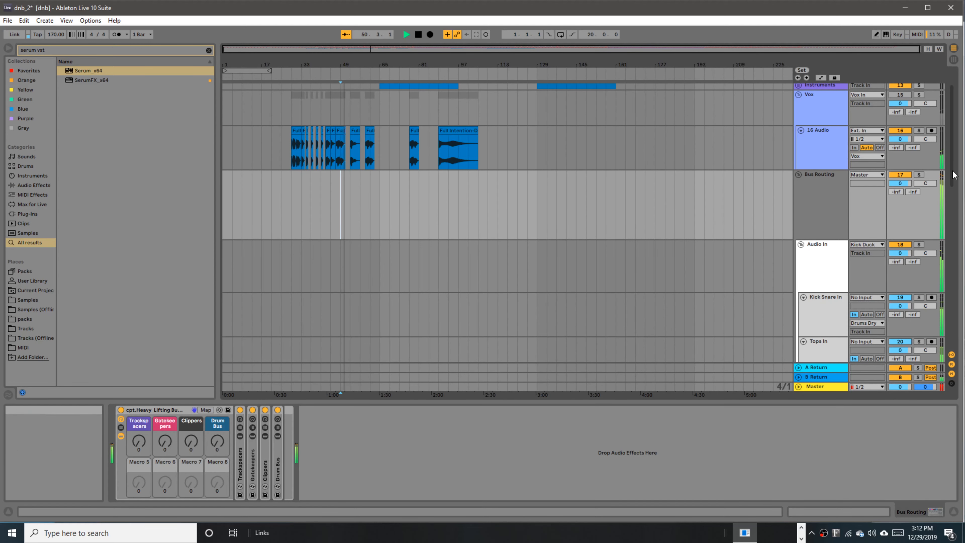
{"action": "key", "text": "space"}
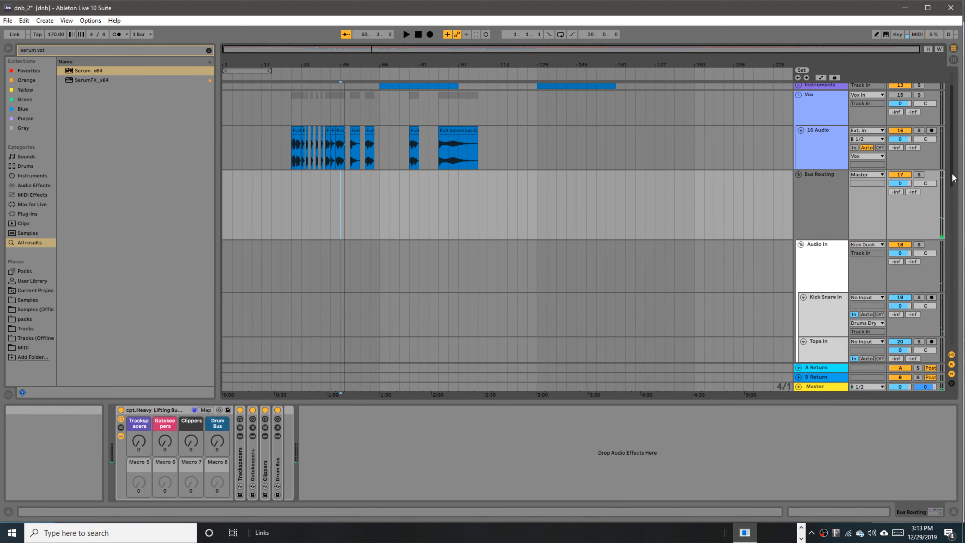
Step: Set the Trackspacers, Gatekeepers, Clippers and Drum Bus macros of the Bus Routing rack to 127
{"action": "left_click_drag", "start_coordinate": [139, 442], "coordinate": [138, 395]}
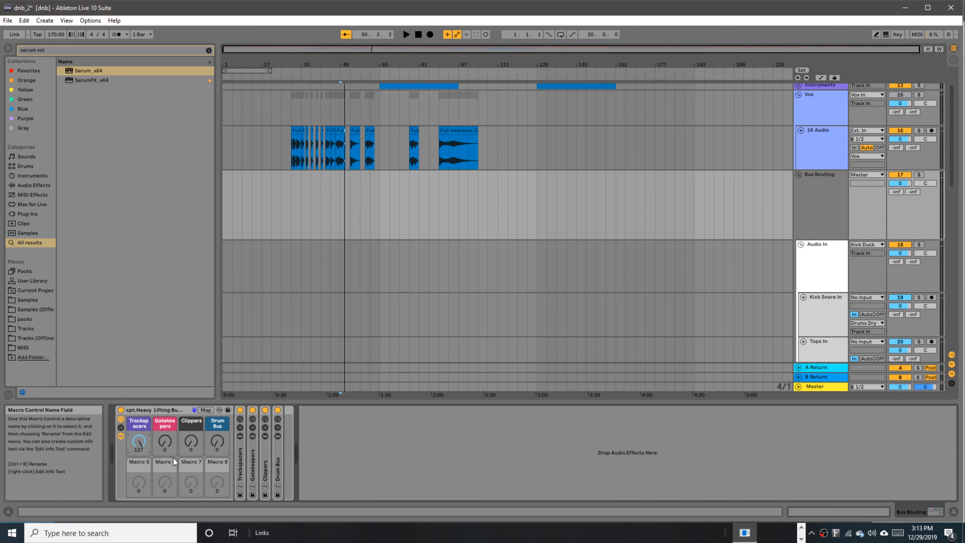
{"action": "mouse_move", "coordinate": [165, 441]}
{"action": "left_mouse_down"}
{"action": "mouse_move", "coordinate": [164, 403]}
{"action": "mouse_move", "coordinate": [191, 436]}
{"action": "mouse_move", "coordinate": [191, 395]}
{"action": "left_mouse_up"}
{"action": "left_click_drag", "start_coordinate": [217, 441], "coordinate": [217, 396]}
{"action": "left_click_drag", "start_coordinate": [164, 442], "coordinate": [165, 426]}
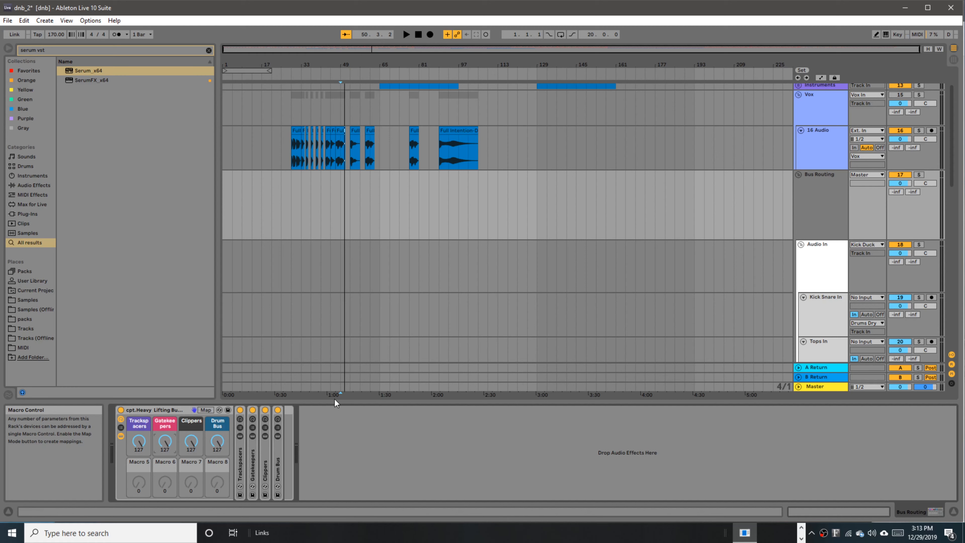
Step: Unfold the Kick Snare group and set its volume to -10 dB
{"action": "scroll", "coordinate": [810, 276], "scroll_direction": "down", "scroll_amount": 6}
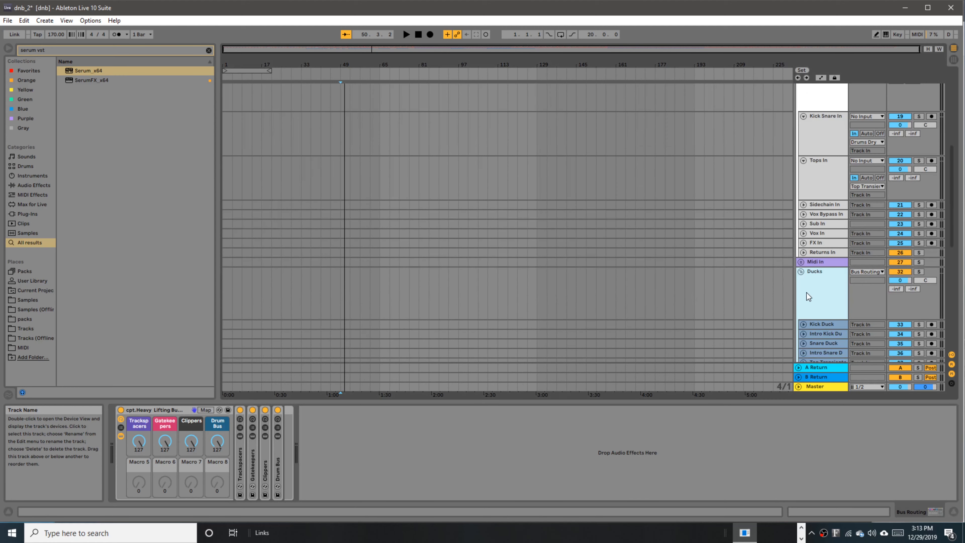
{"action": "scroll", "coordinate": [813, 279], "scroll_direction": "up", "scroll_amount": 7}
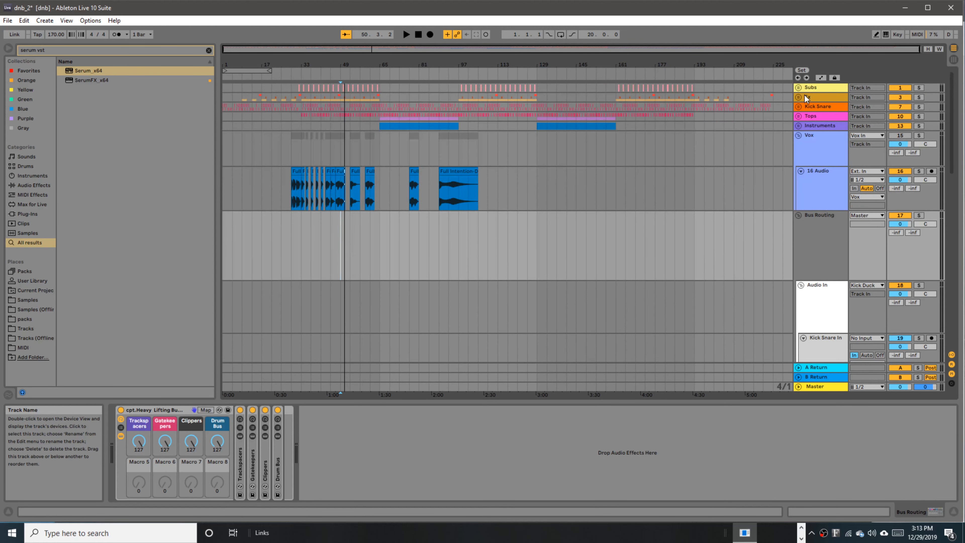
{"action": "left_click", "coordinate": [798, 108]}
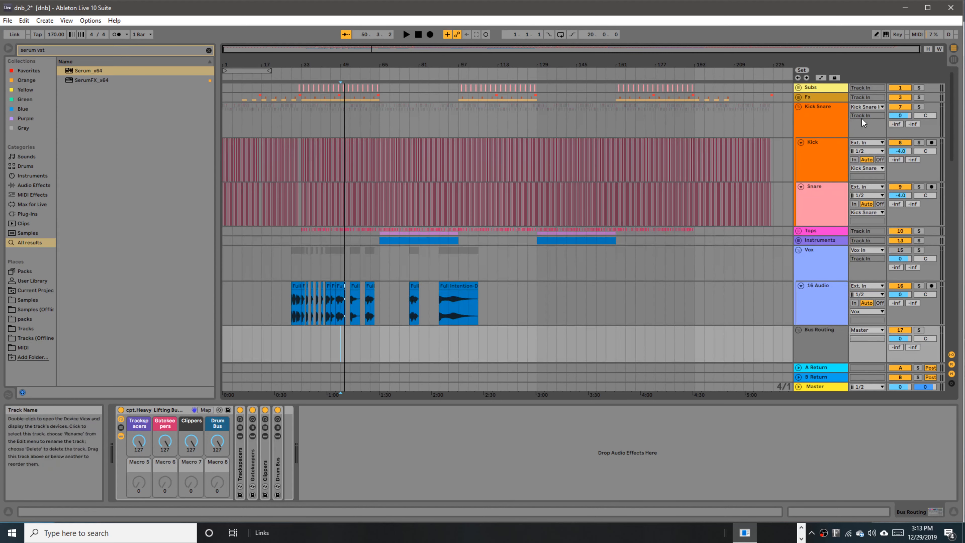
{"action": "left_click", "coordinate": [898, 115]}
{"action": "type", "text": "-10"}
{"action": "key", "text": "Return"}
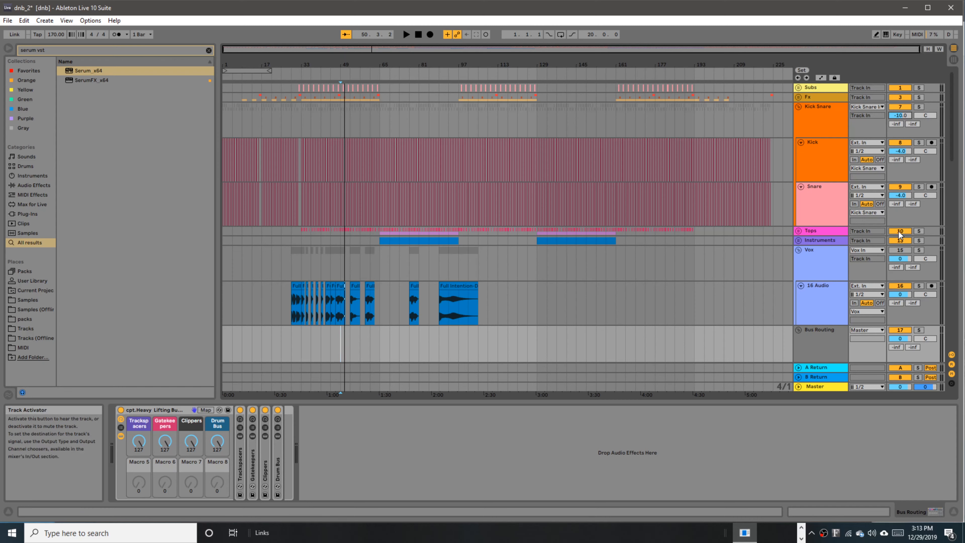
Step: Unfold the Tops, Subs and Fx groups and set their volumes to -16, -14 and -15 dB respectively
{"action": "left_click", "coordinate": [799, 231]}
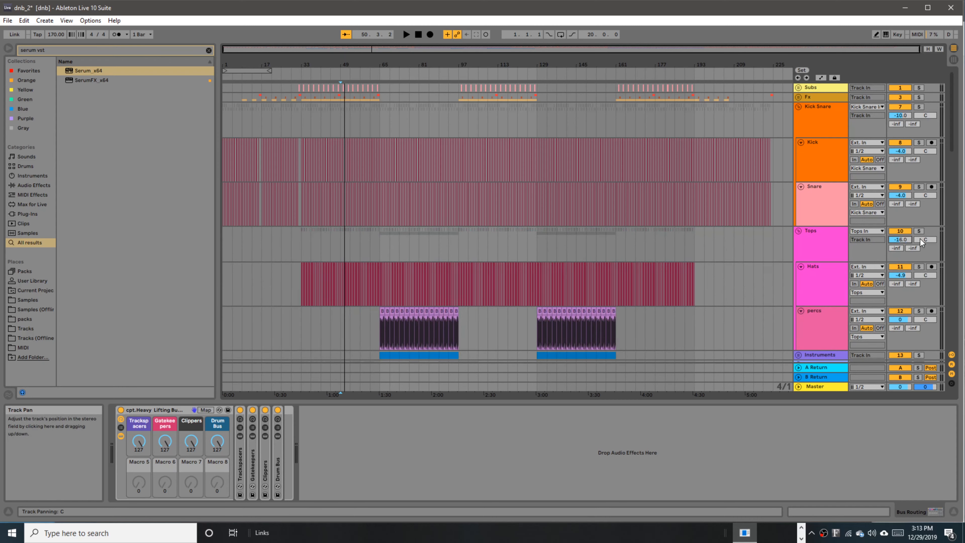
{"action": "left_click", "coordinate": [799, 86]}
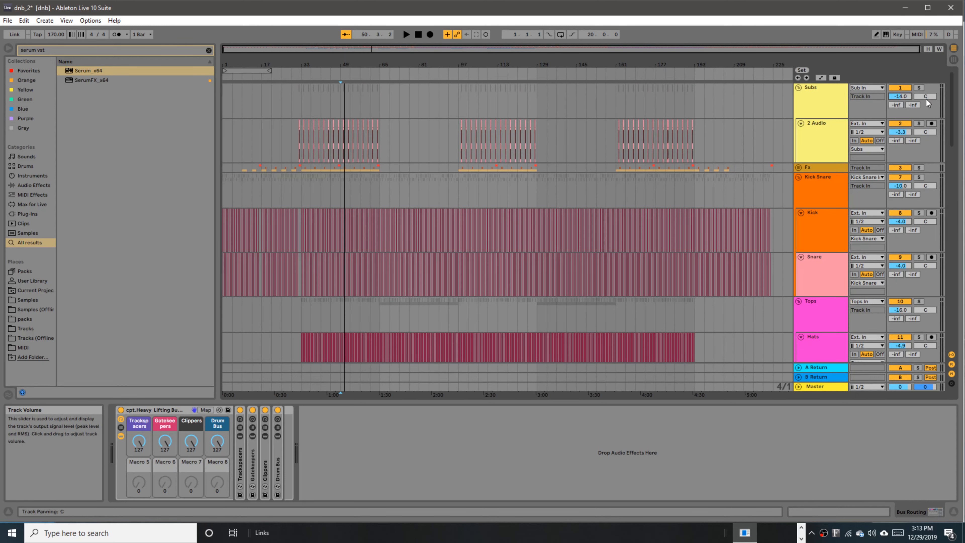
{"action": "left_click", "coordinate": [801, 166]}
{"action": "left_click", "coordinate": [799, 167]}
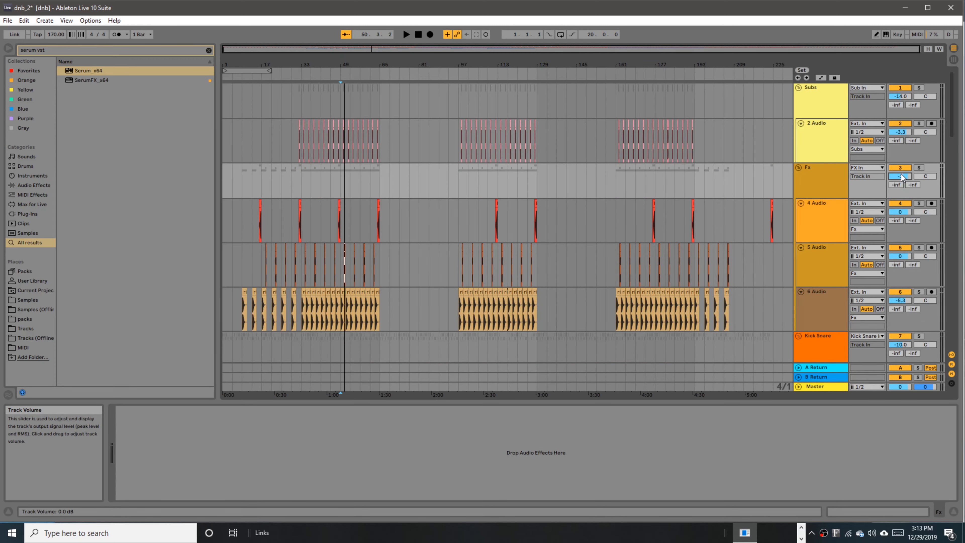
Step: Unfold the Instruments group and set its volume to -14 dB
{"action": "scroll", "coordinate": [839, 274], "scroll_direction": "down", "scroll_amount": 5}
{"action": "scroll", "coordinate": [816, 301], "scroll_direction": "down", "scroll_amount": 5}
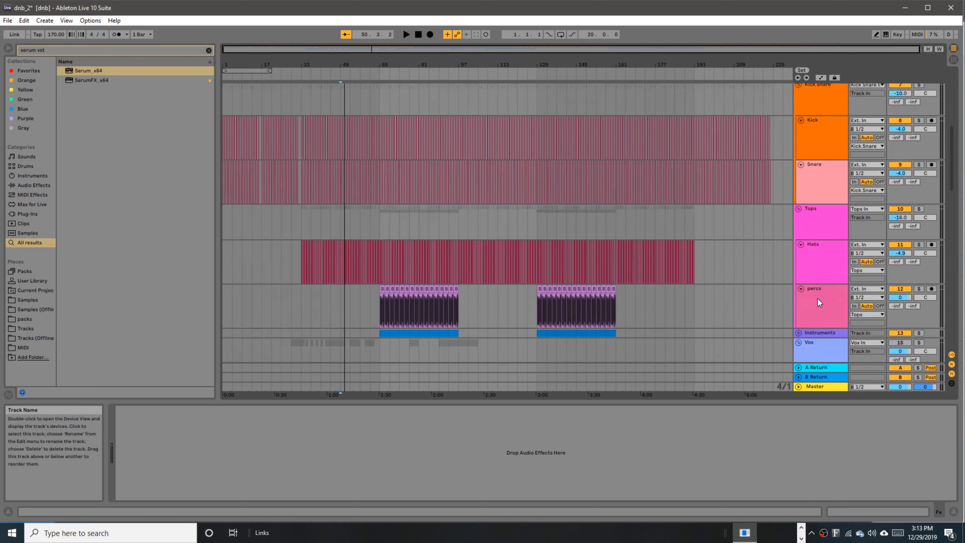
{"action": "left_click", "coordinate": [798, 242]}
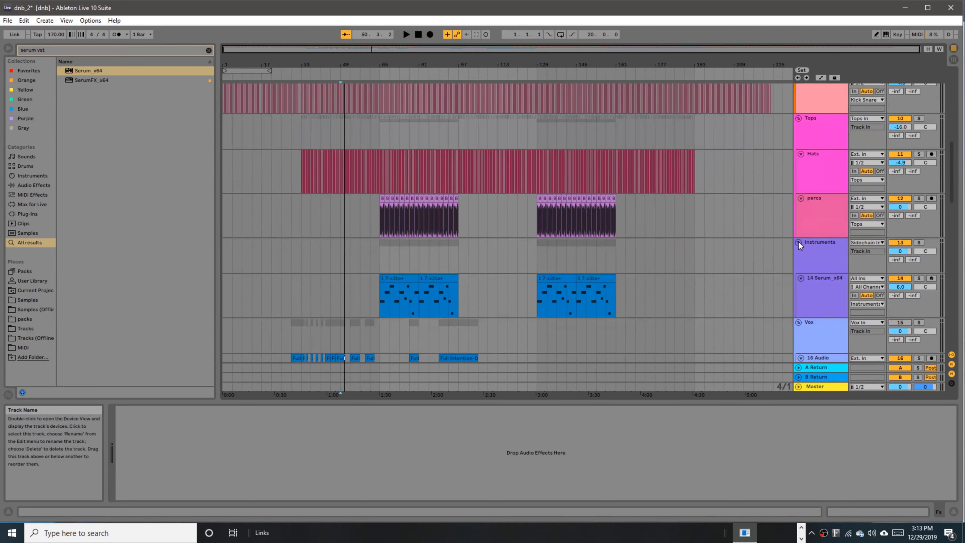
{"action": "left_click", "coordinate": [901, 251]}
{"action": "type", "text": "-14"}
{"action": "key", "text": "Return"}
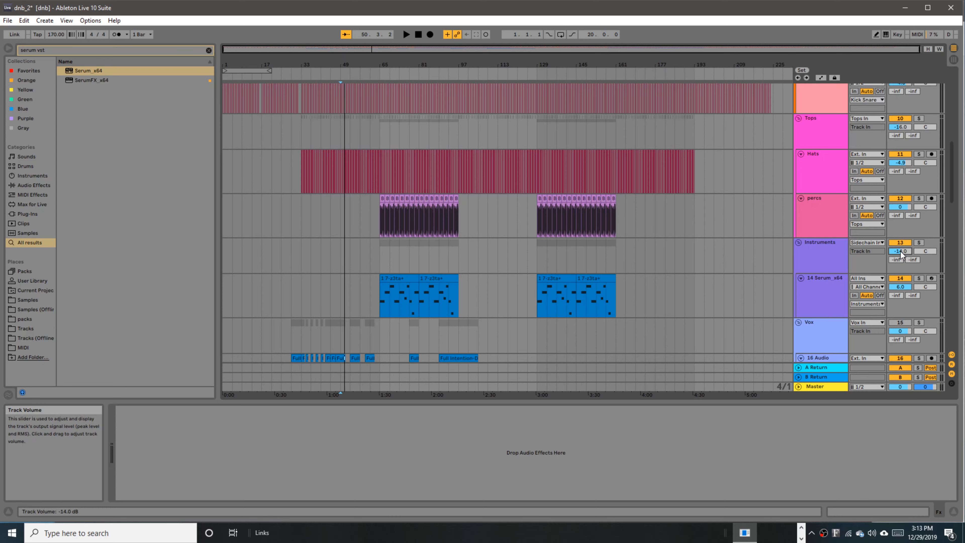
Step: Set the Vox group's volume to -14 dB
{"action": "scroll", "coordinate": [906, 327], "scroll_direction": "down", "scroll_amount": 1}
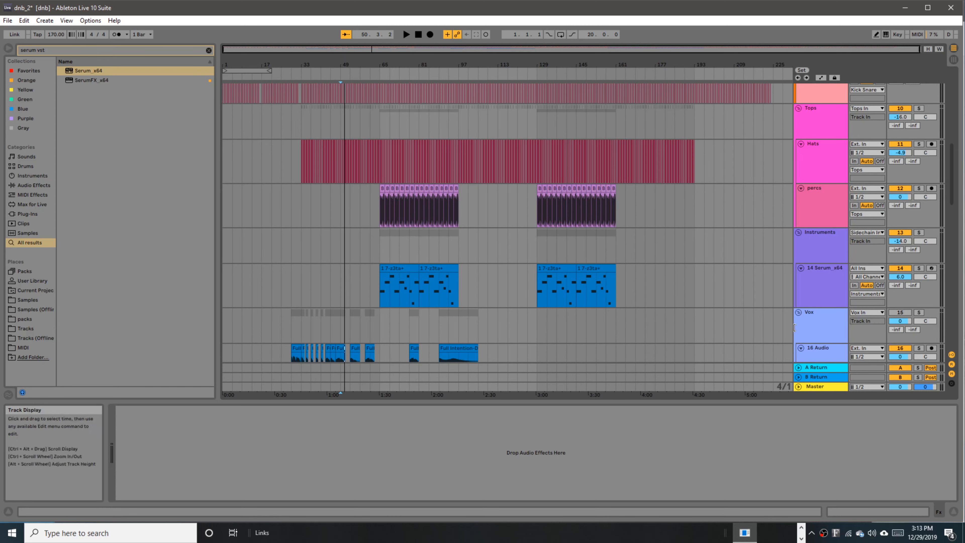
{"action": "left_click", "coordinate": [906, 326]}
{"action": "type", "text": "-14"}
{"action": "key", "text": "Return"}
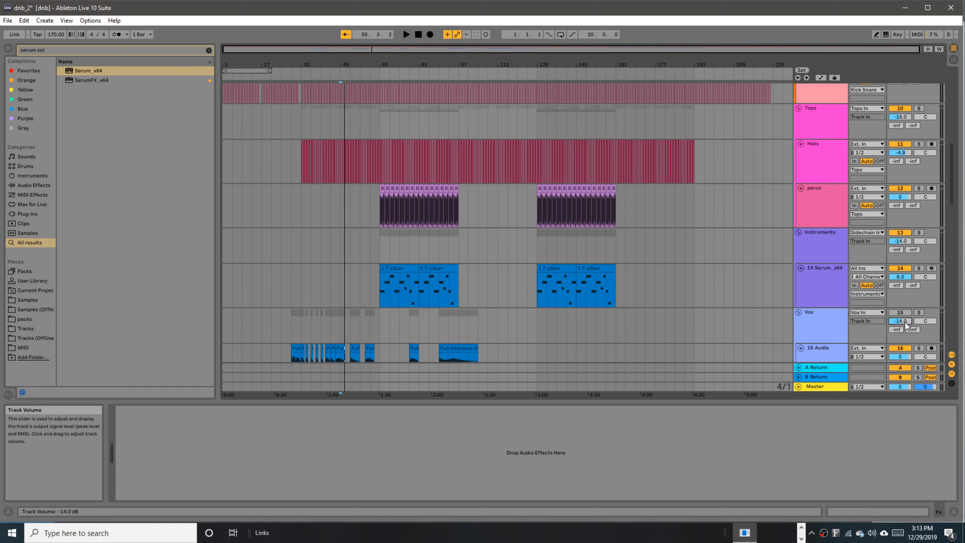
Step: Review the volumes of the group tracks in the arrangement, and show the mixer in Session View
{"action": "scroll", "coordinate": [722, 339], "scroll_direction": "down", "scroll_amount": 5}
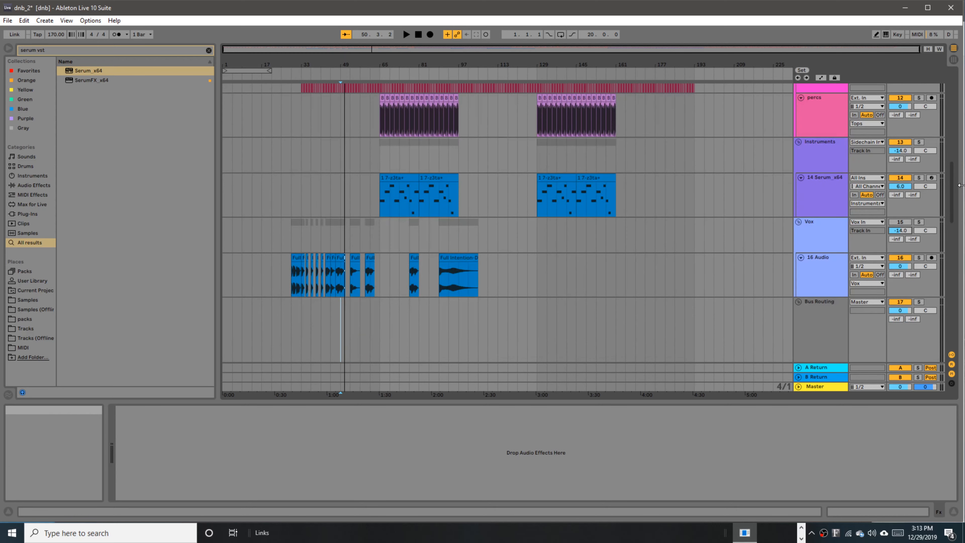
{"action": "left_click_drag", "start_coordinate": [954, 211], "coordinate": [954, 122]}
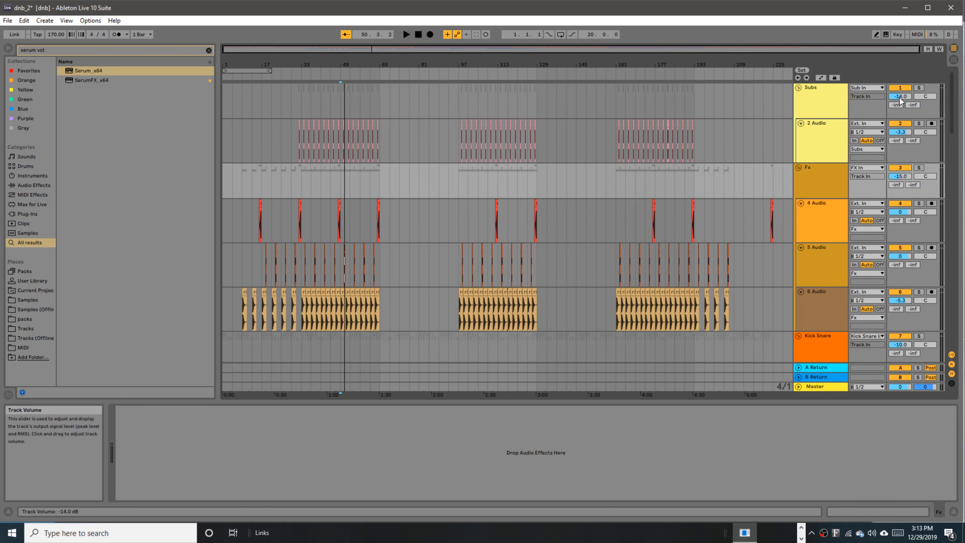
{"action": "scroll", "coordinate": [896, 304], "scroll_direction": "down", "scroll_amount": 5}
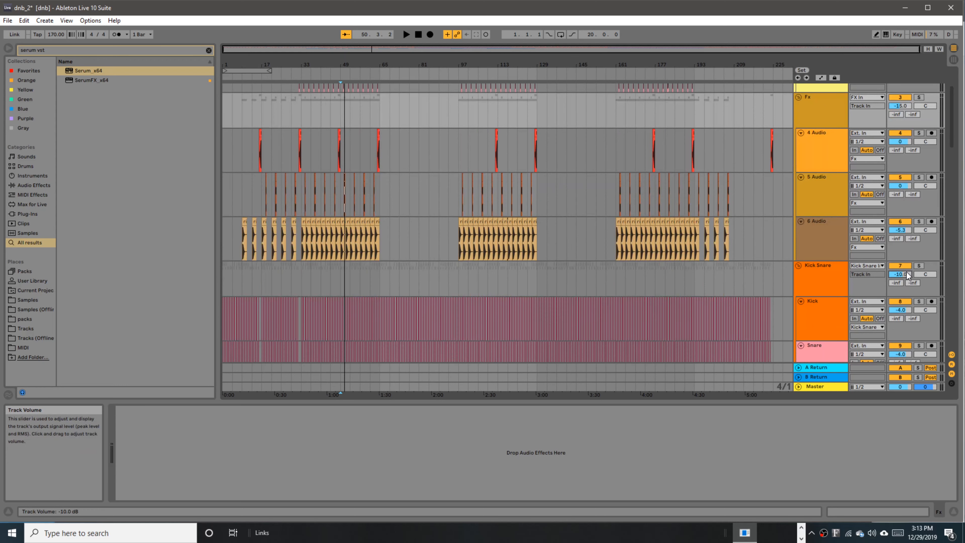
{"action": "key", "text": "Tab"}
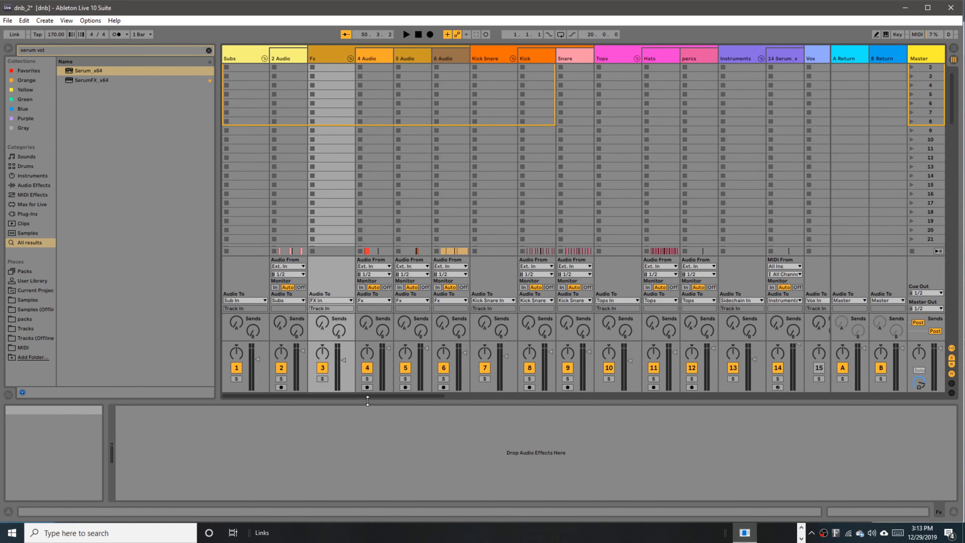
Step: Hide the device chain area, enlarge the Session View mixer's level meters, and play the song to check the track levels
{"action": "left_click", "coordinate": [953, 513]}
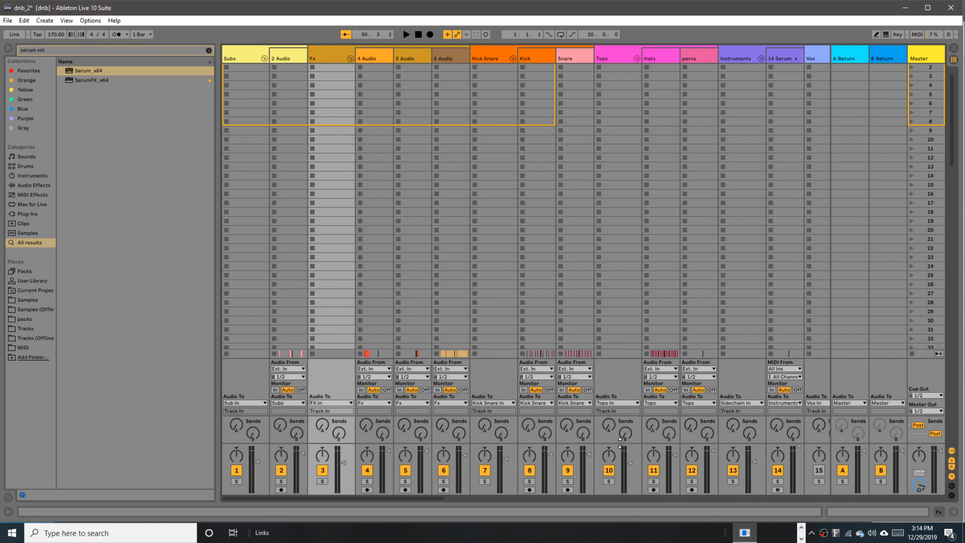
{"action": "left_click_drag", "start_coordinate": [620, 442], "coordinate": [621, 352]}
{"action": "key", "text": "space"}
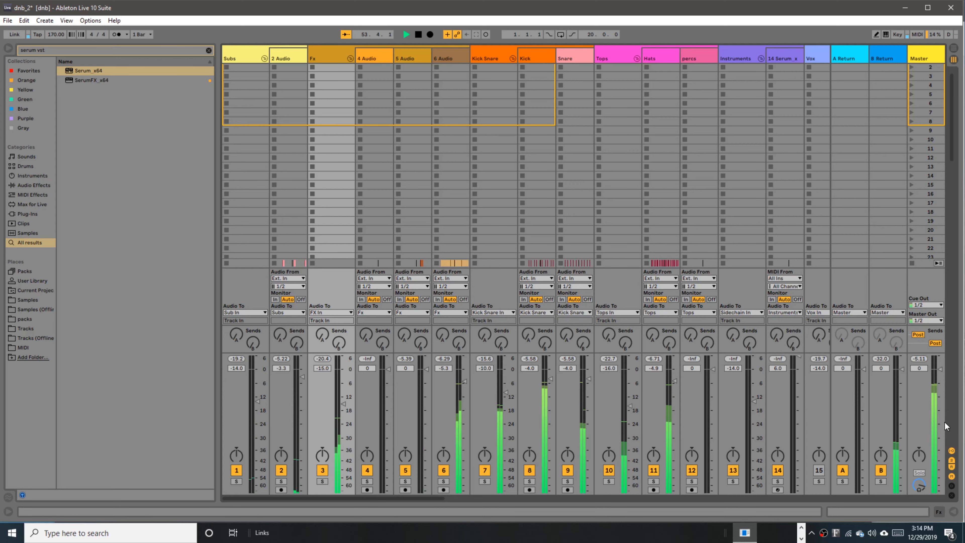
Step: Return to the arrangement and examine the device chains on the Drums Final and PreMaster bus tracks, playing the song with Drums Final selected
{"action": "key", "text": "Tab"}
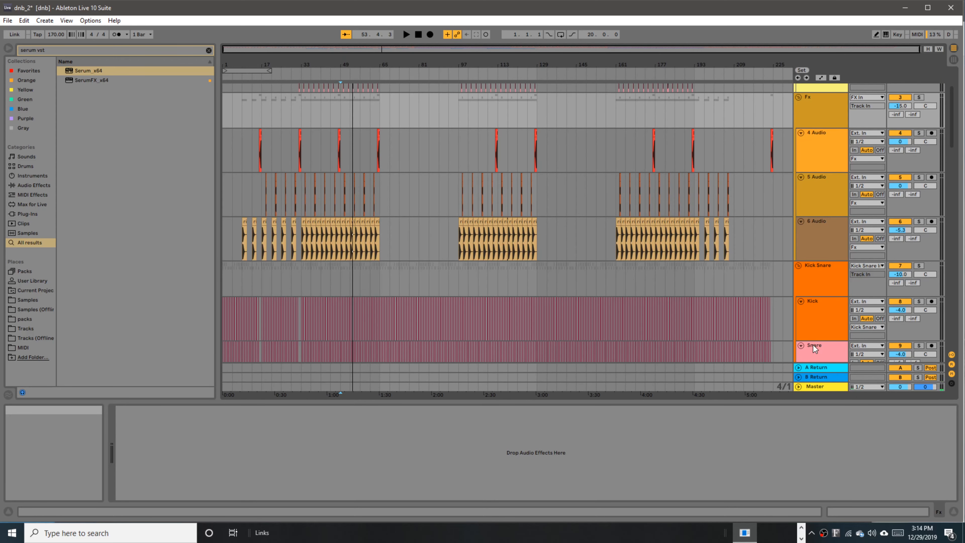
{"action": "scroll", "coordinate": [810, 344], "scroll_direction": "down", "scroll_amount": 15}
{"action": "scroll", "coordinate": [807, 341], "scroll_direction": "down", "scroll_amount": 15}
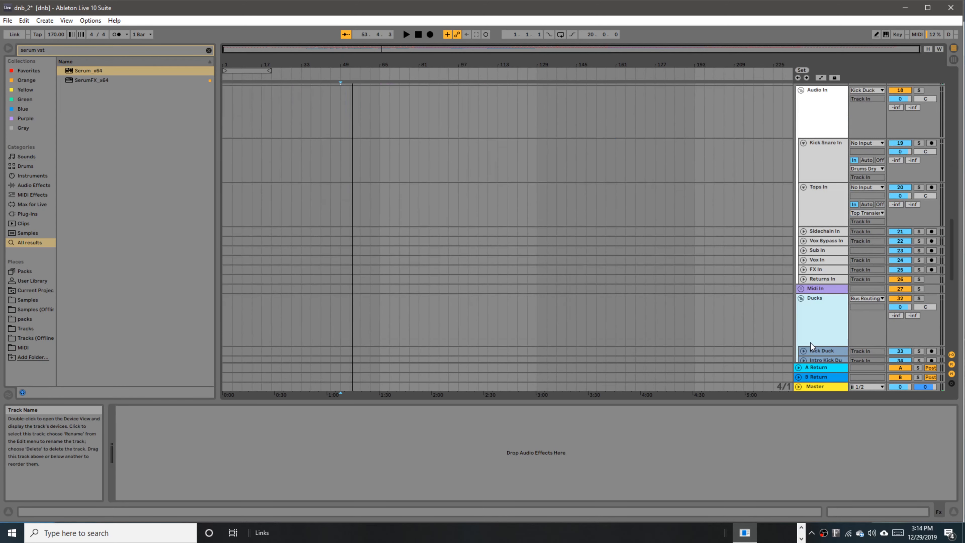
{"action": "scroll", "coordinate": [820, 340], "scroll_direction": "down", "scroll_amount": 5}
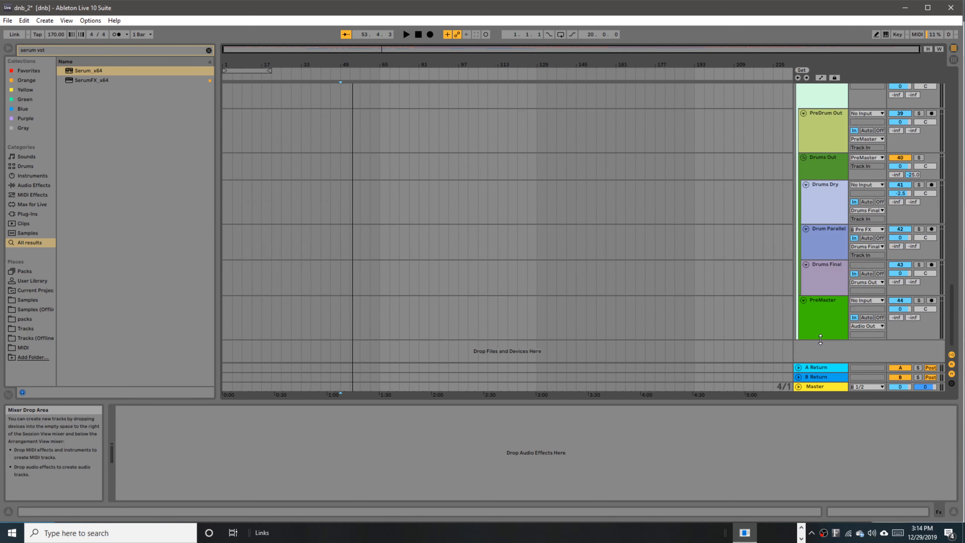
{"action": "left_click", "coordinate": [831, 276]}
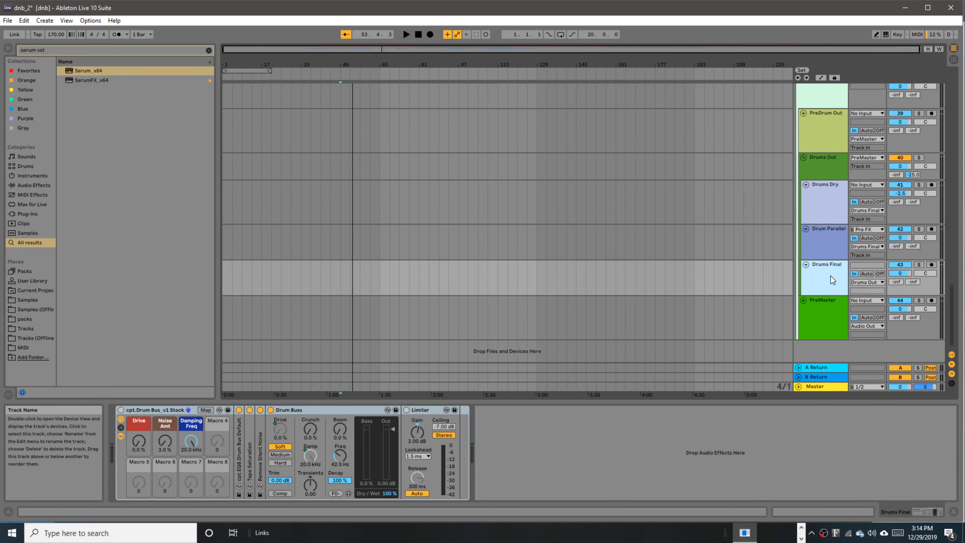
{"action": "key", "text": "space"}
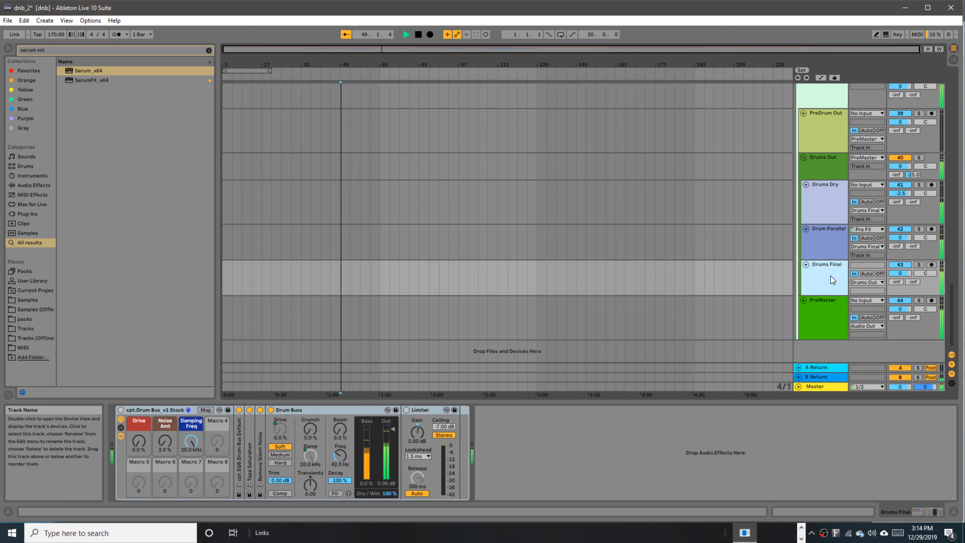
{"action": "left_click", "coordinate": [822, 326]}
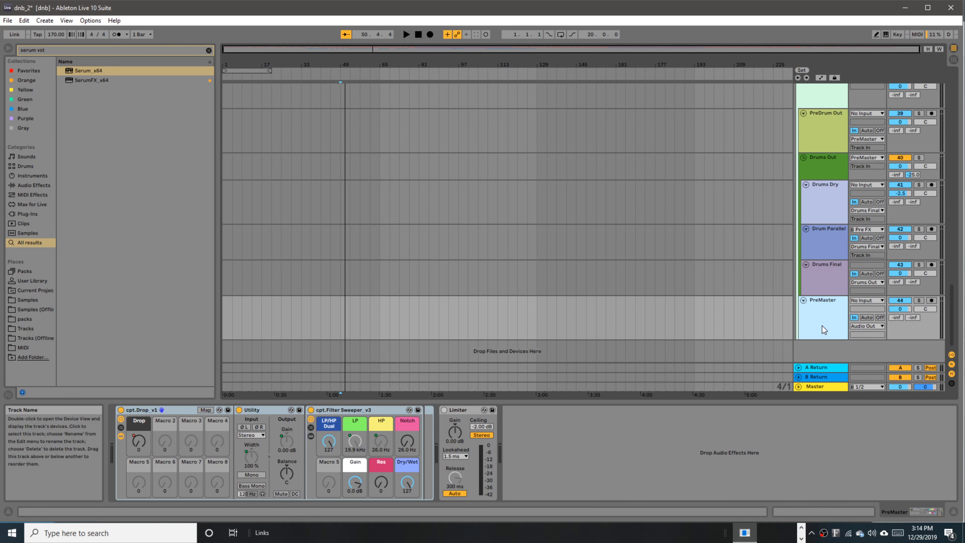
{"action": "scroll", "coordinate": [822, 325], "scroll_direction": "up", "scroll_amount": 5}
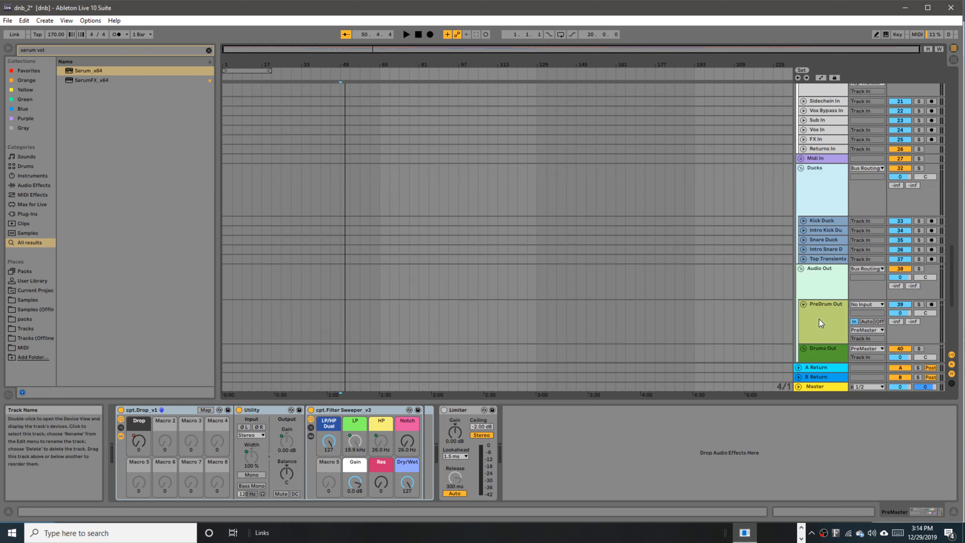